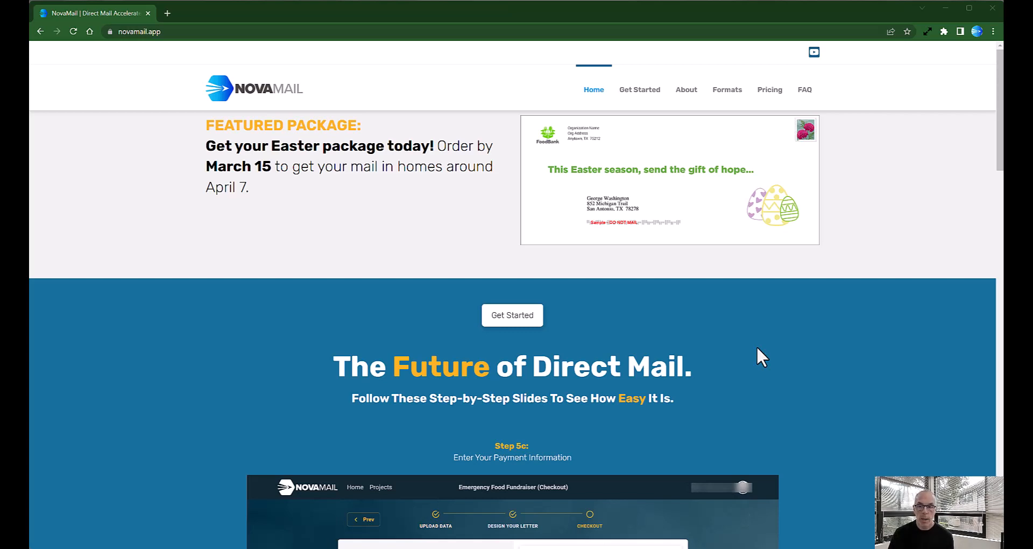
Step: Open the featured Easter package and review its outer envelope, letter front page and letter back page components
click(632, 195)
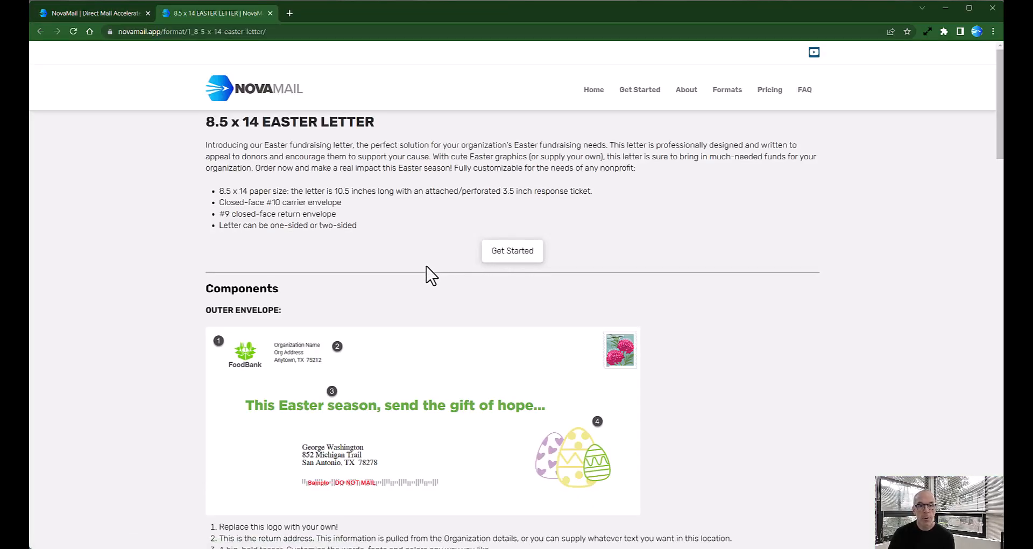
scroll(416, 290, down, 3)
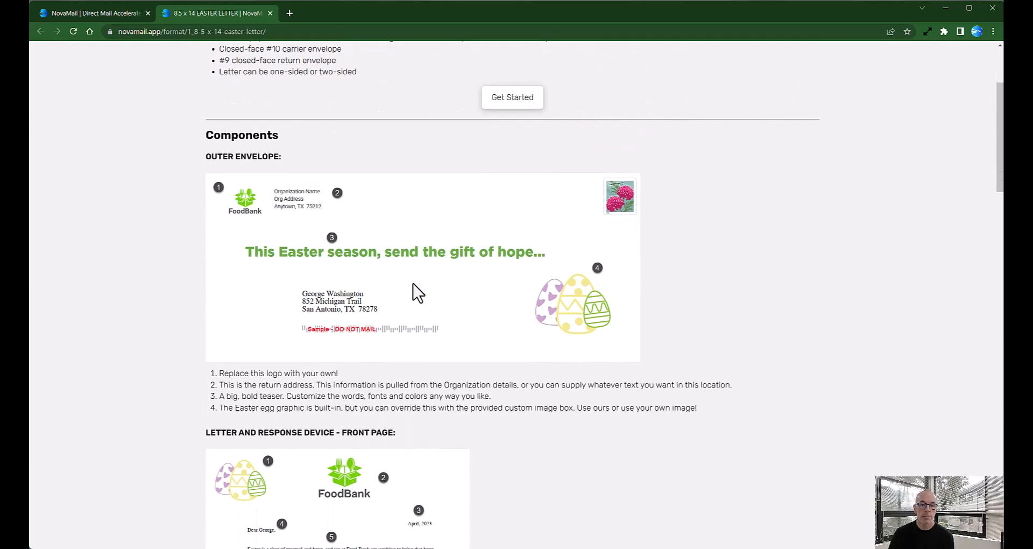
scroll(415, 293, down, 6)
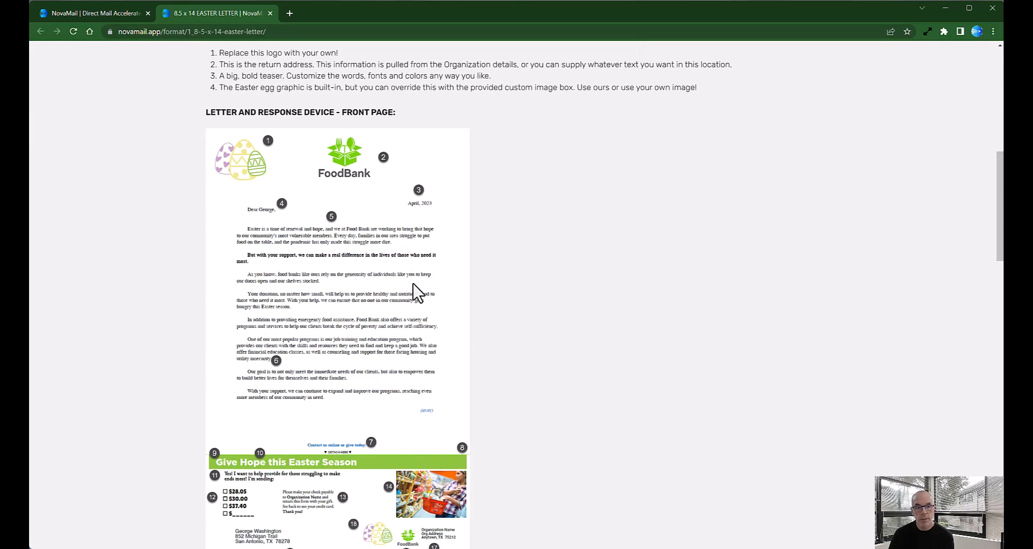
scroll(415, 285, down, 4)
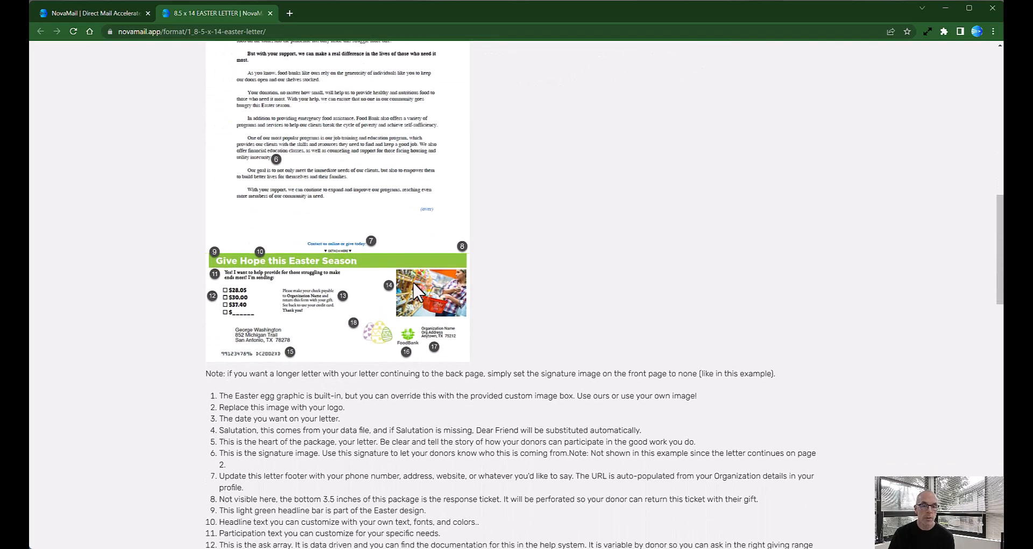
scroll(415, 290, down, 11)
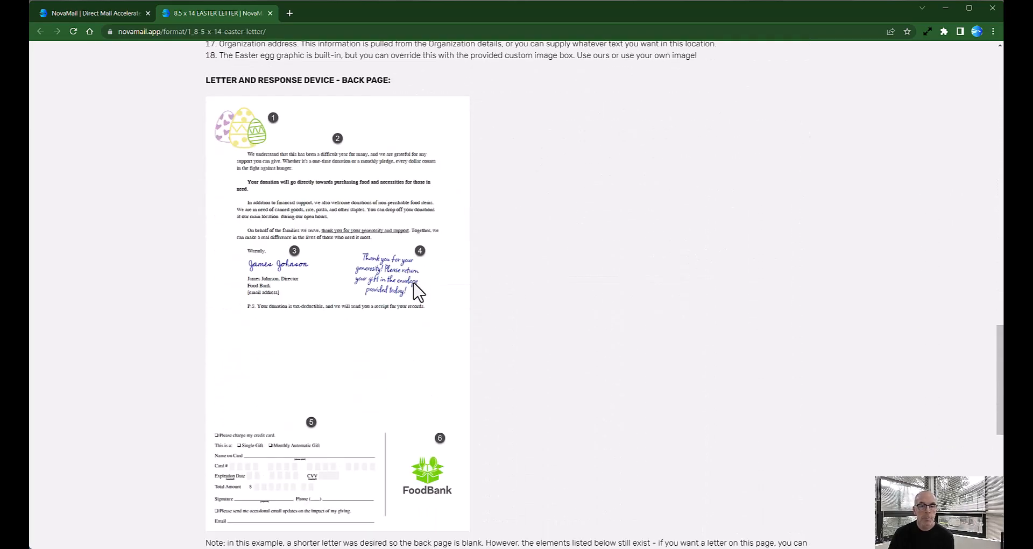
scroll(415, 290, down, 5)
scroll(676, 316, up, 8)
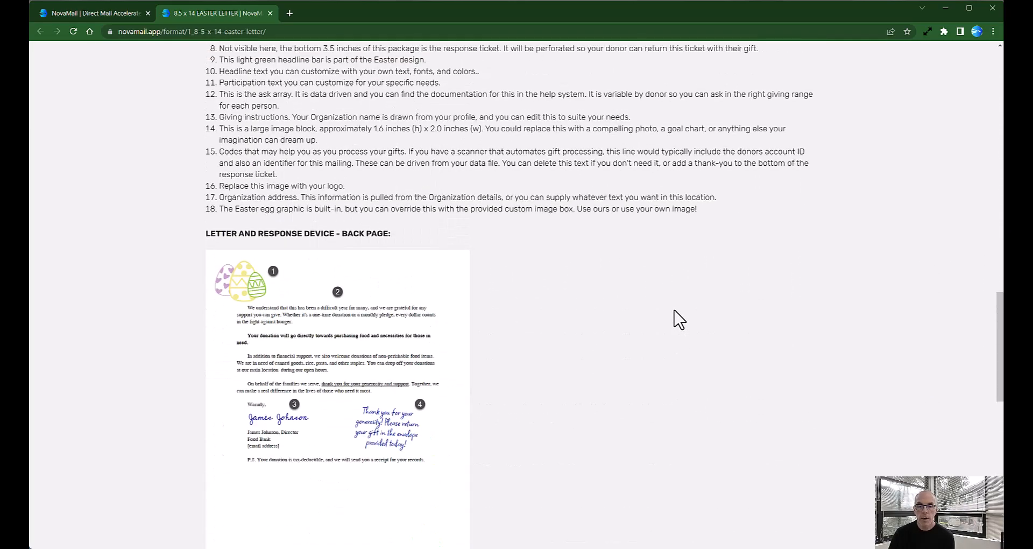
scroll(678, 319, up, 20)
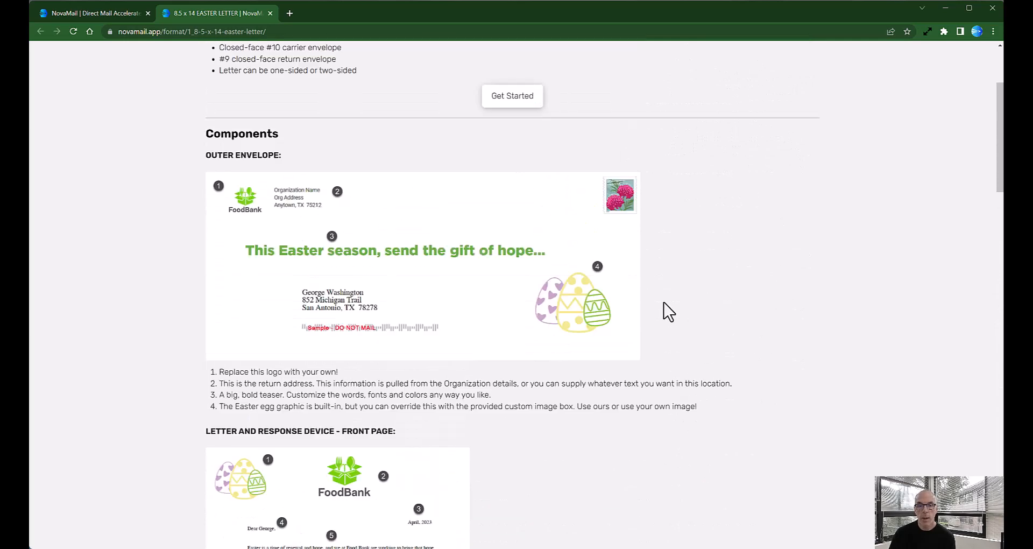
Step: Get started with the 8.5 x 14 Easter letter and sign in to the account
scroll(669, 312, up, 3)
click(511, 254)
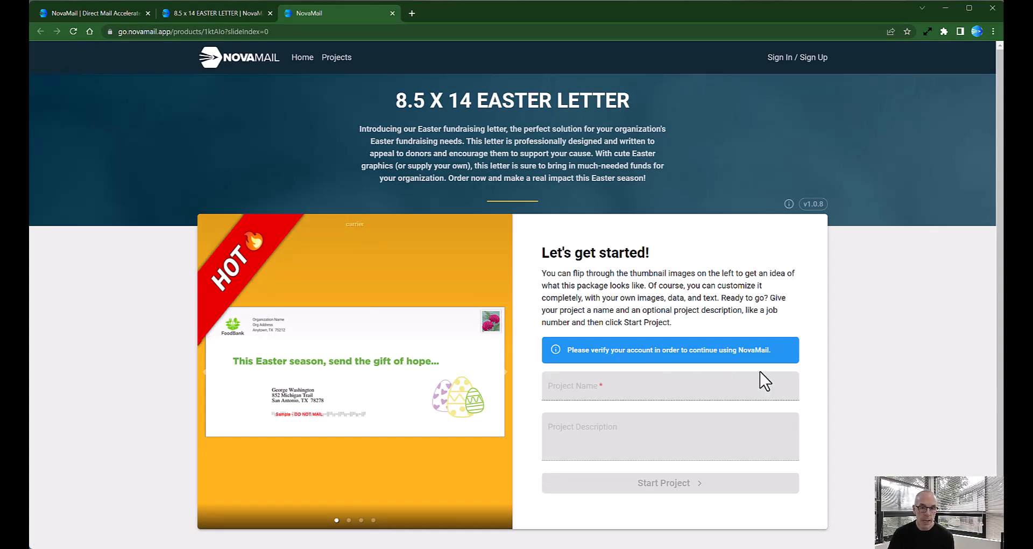
click(807, 61)
click(521, 249)
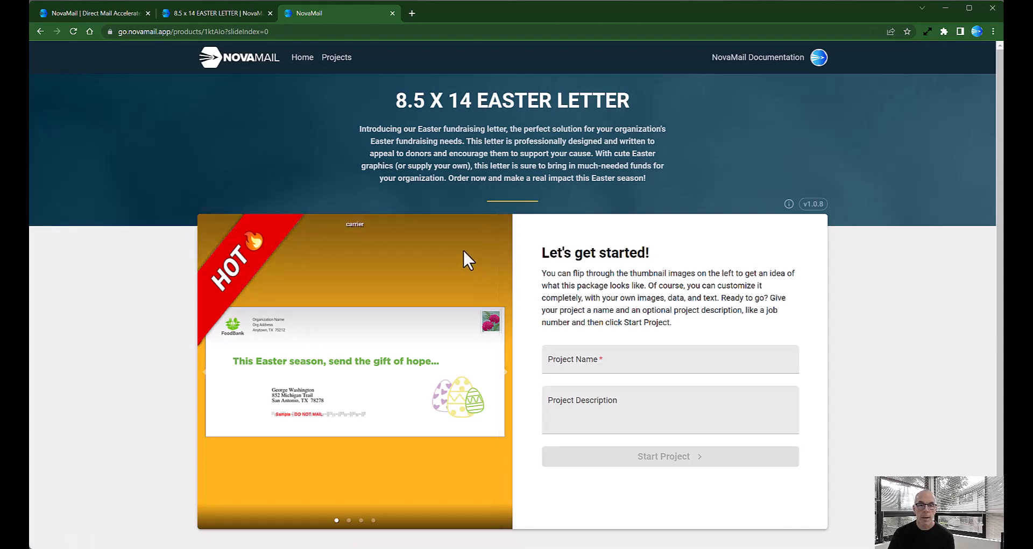
Step: Flip through the package thumbnails to view the front and back pages of the letter
click(503, 373)
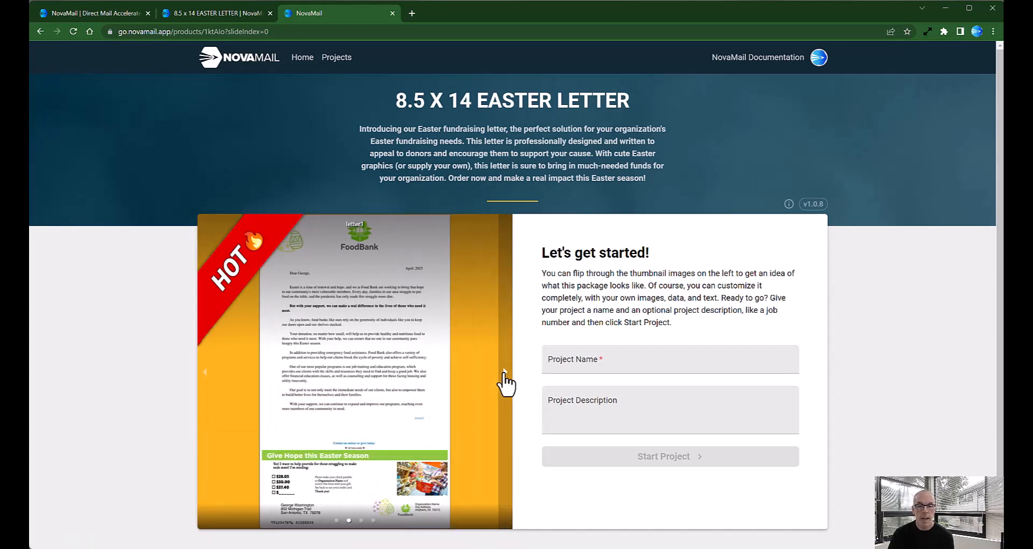
click(504, 373)
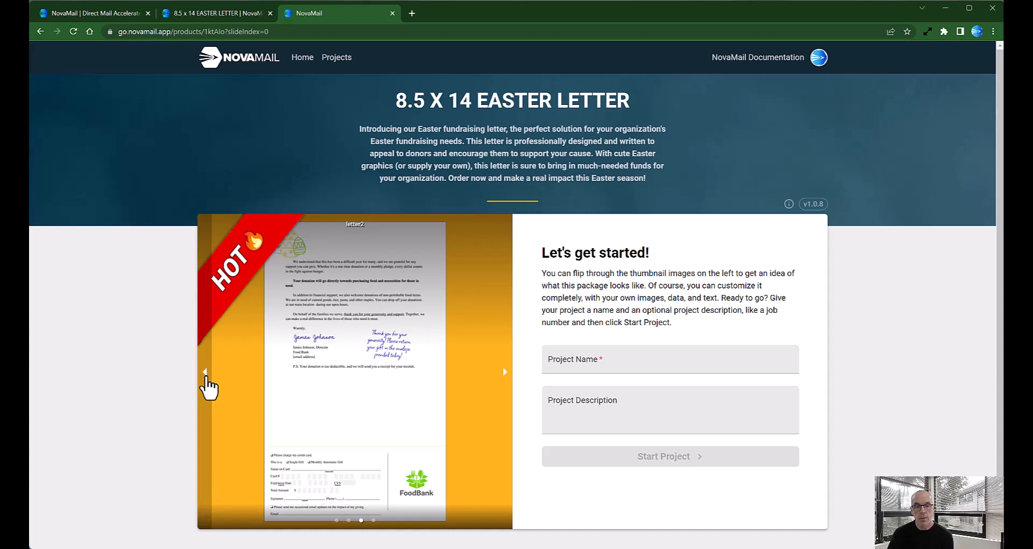
click(206, 378)
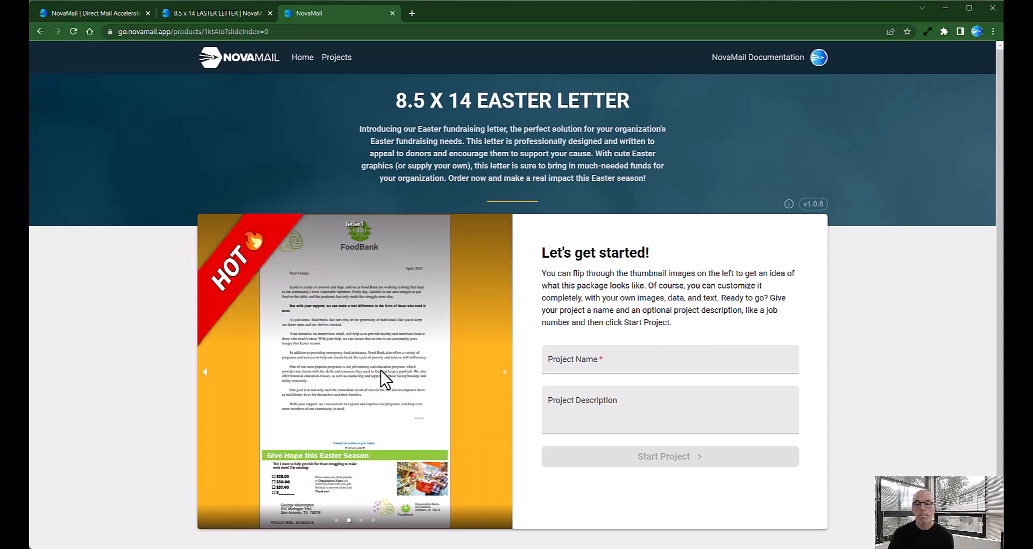
Step: Name the project "Easter Podcast Letter #1" and start it
click(644, 365)
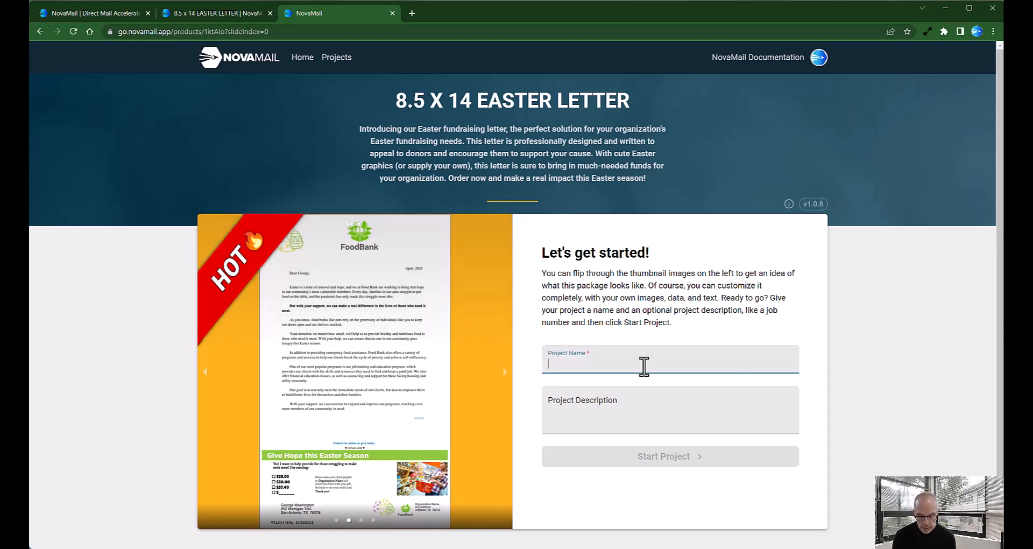
text(Easter Pod)
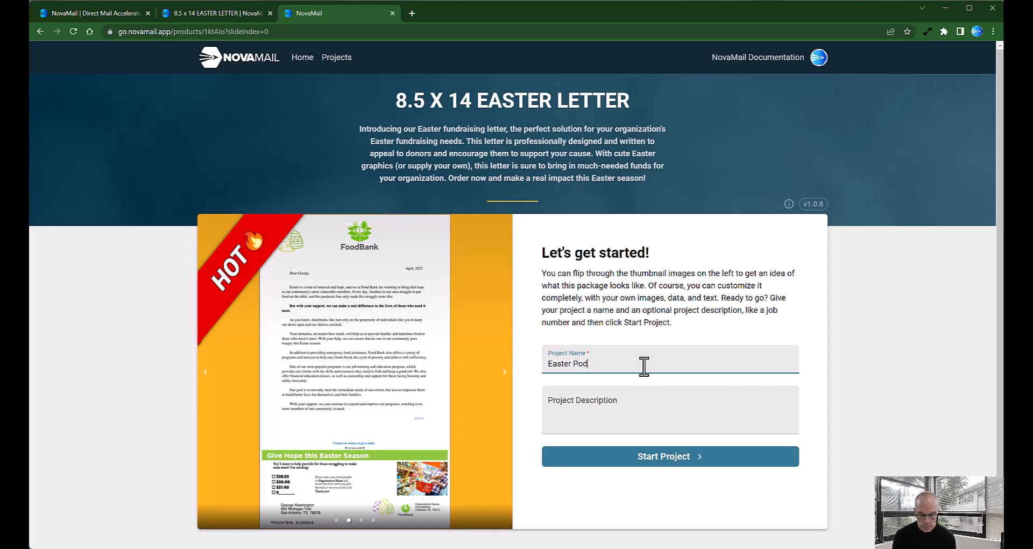
text(cast Letter)
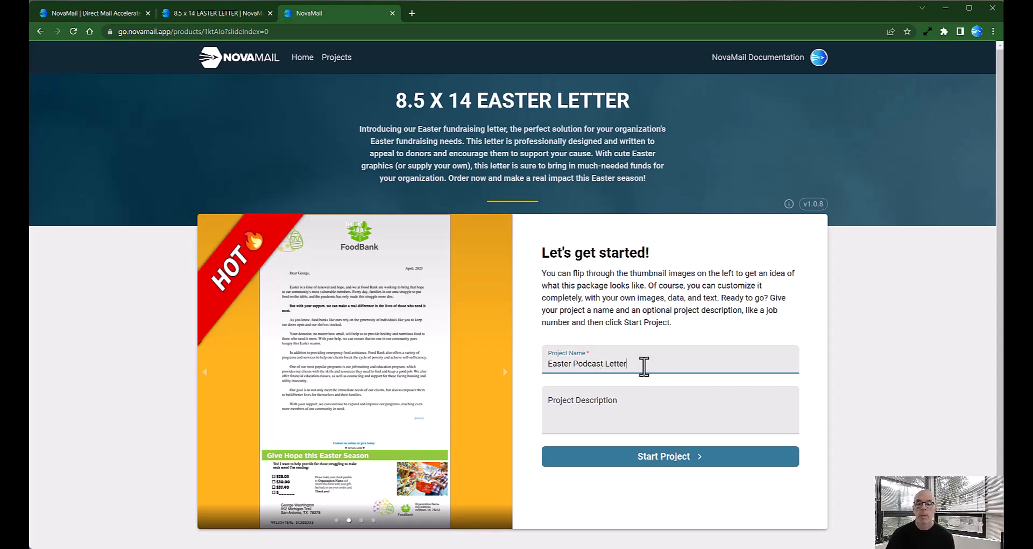
text( #1)
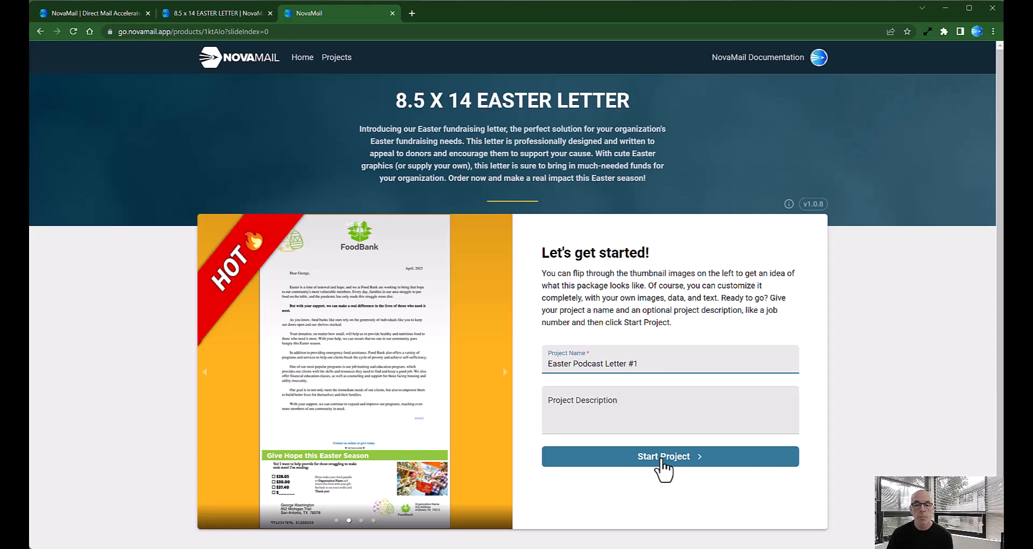
click(663, 464)
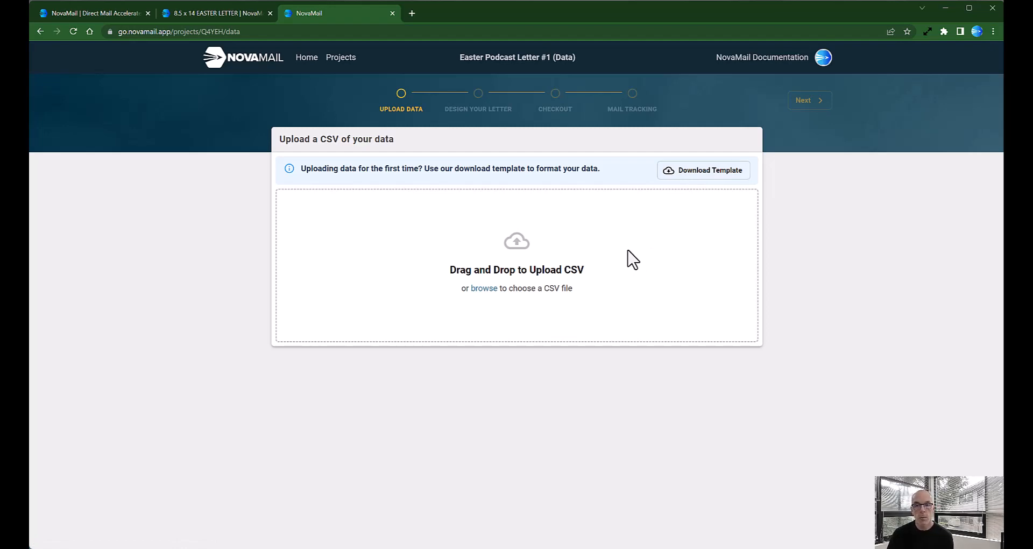
Step: Upload the donor CSV file and look over its name, address, salutation and ask amount columns
click(484, 289)
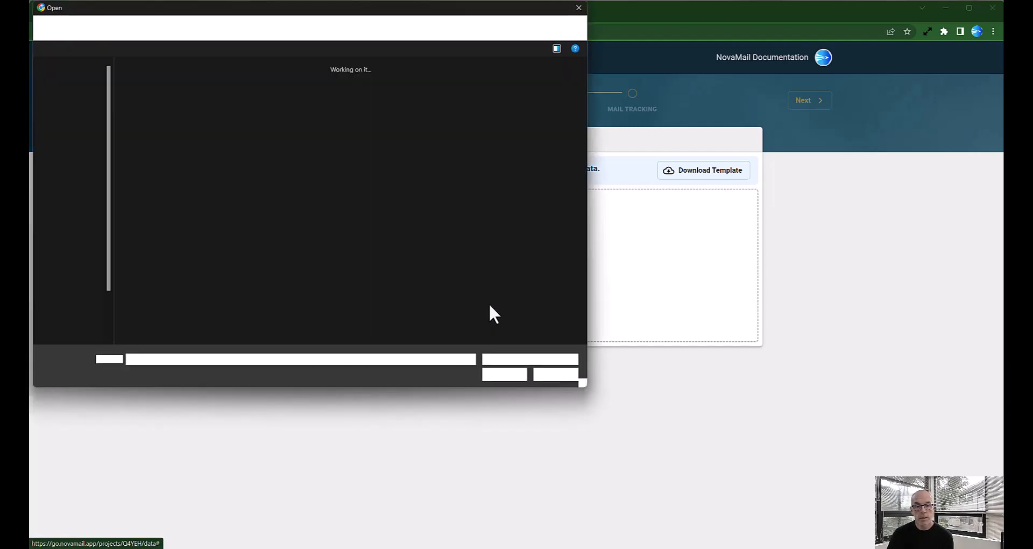
double_click(134, 173)
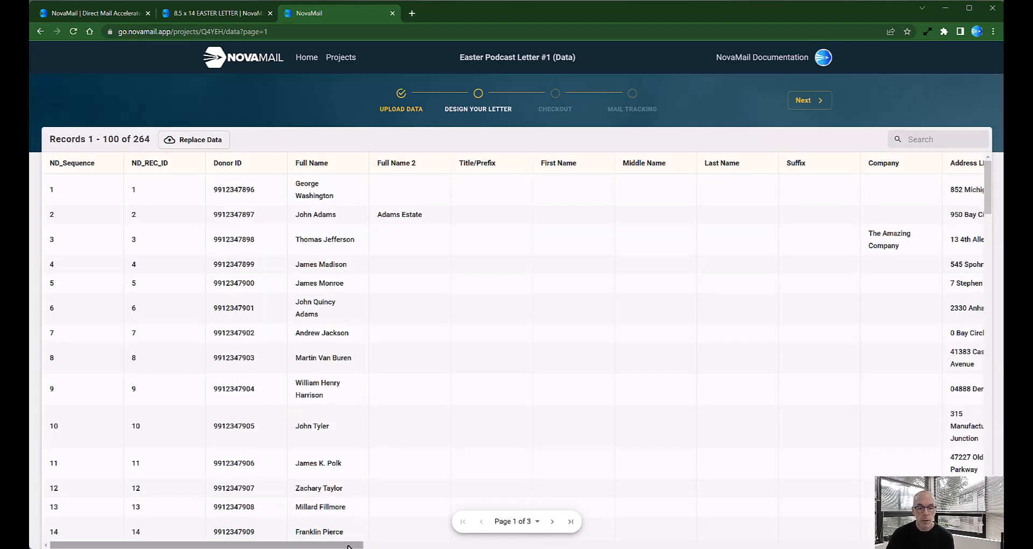
drag(349, 546, 690, 543)
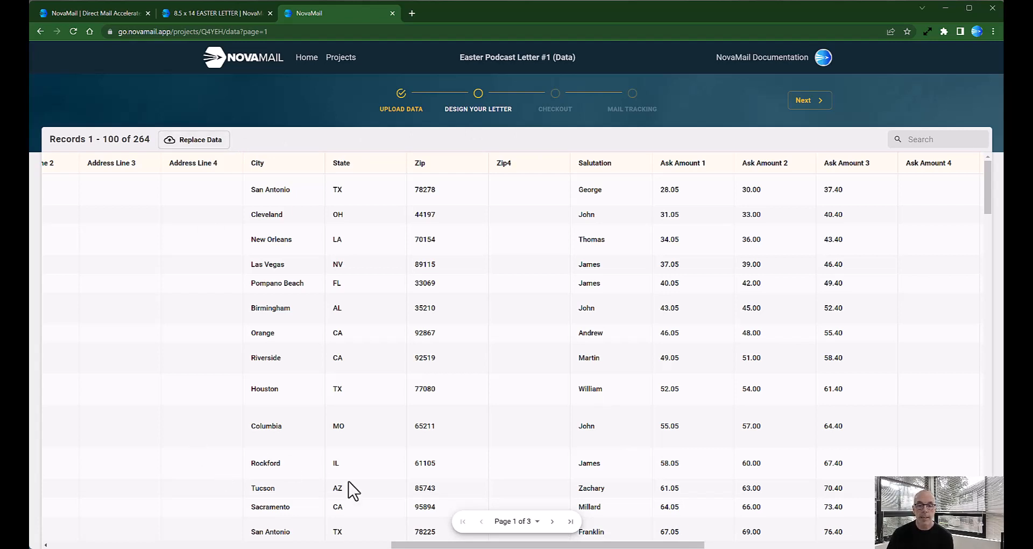
drag(450, 546, 178, 546)
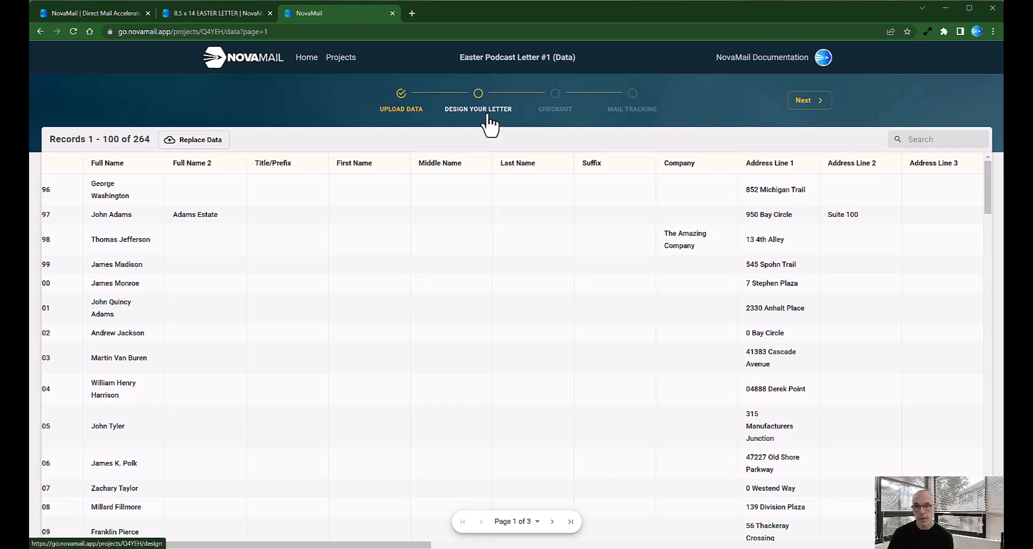
Step: Continue to the letter design and turn off the block outlines and the graphic ghosting on the carrier envelope
click(809, 102)
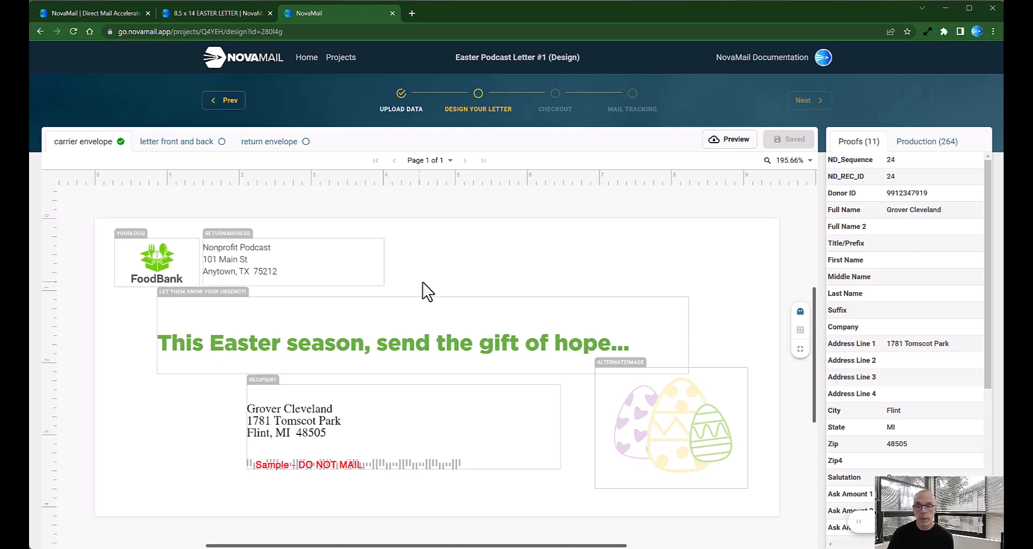
click(801, 329)
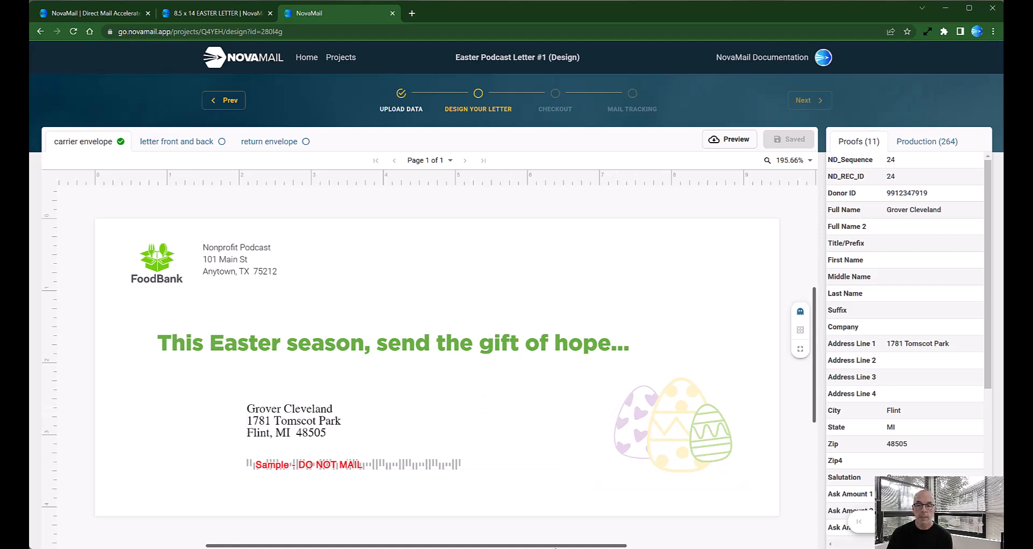
click(800, 312)
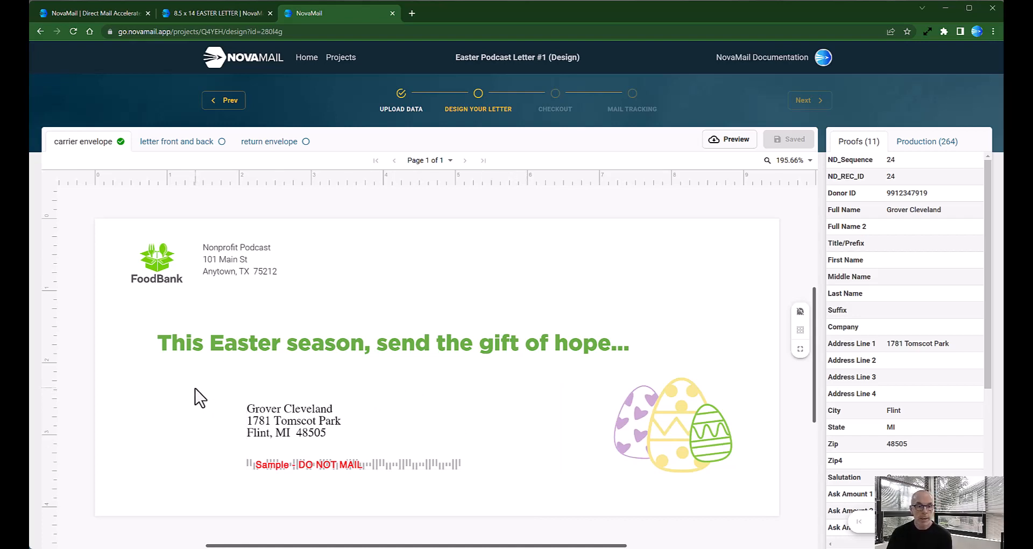
Step: Upload logo_no_words.png to the carrier envelope's yourLogo block, certifying image ownership and keeping the name logo_no_words
double_click(155, 261)
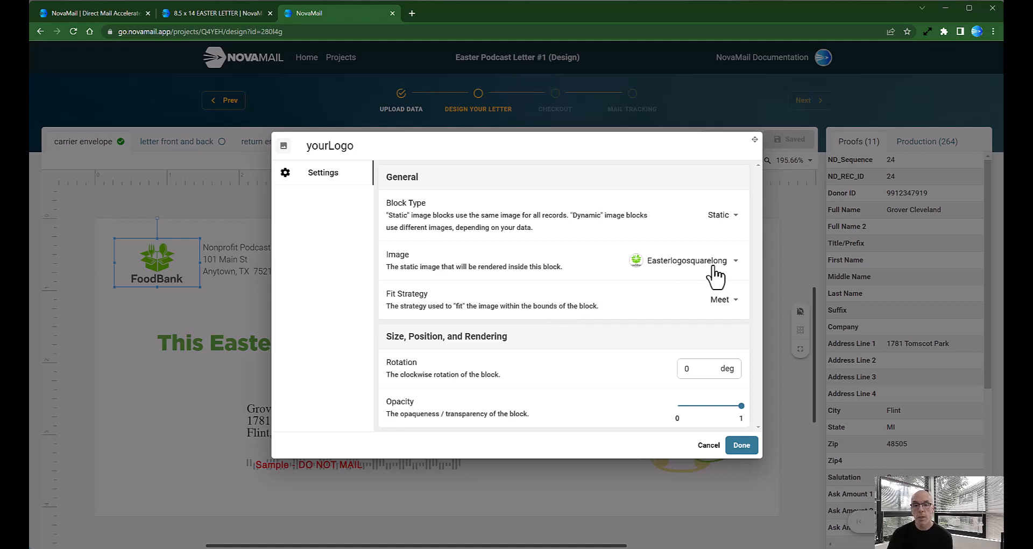
click(734, 263)
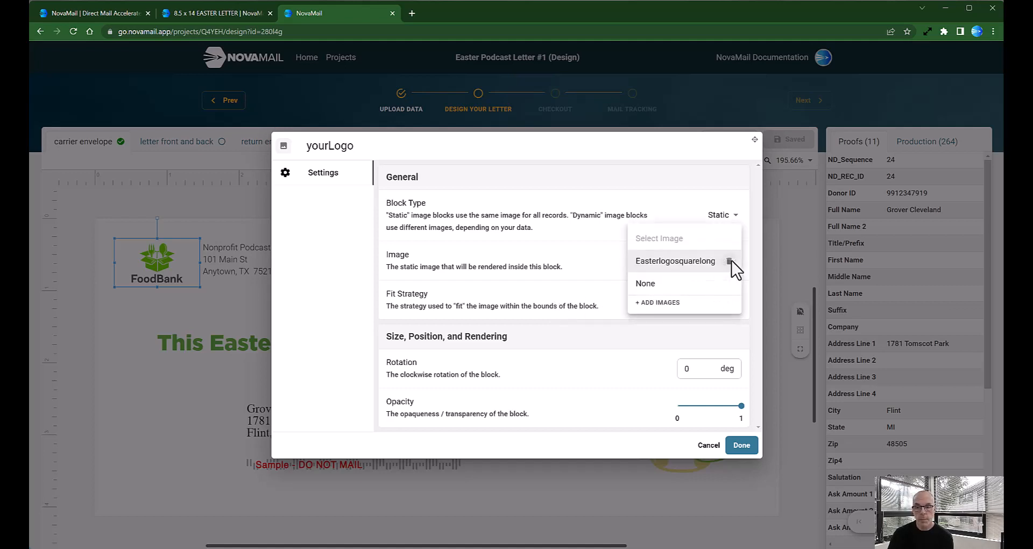
click(659, 304)
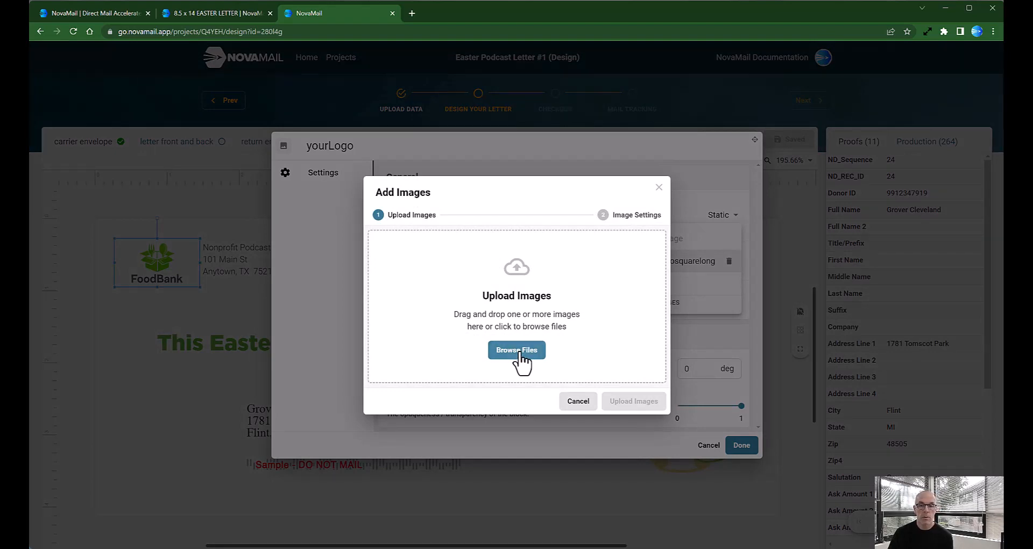
click(519, 353)
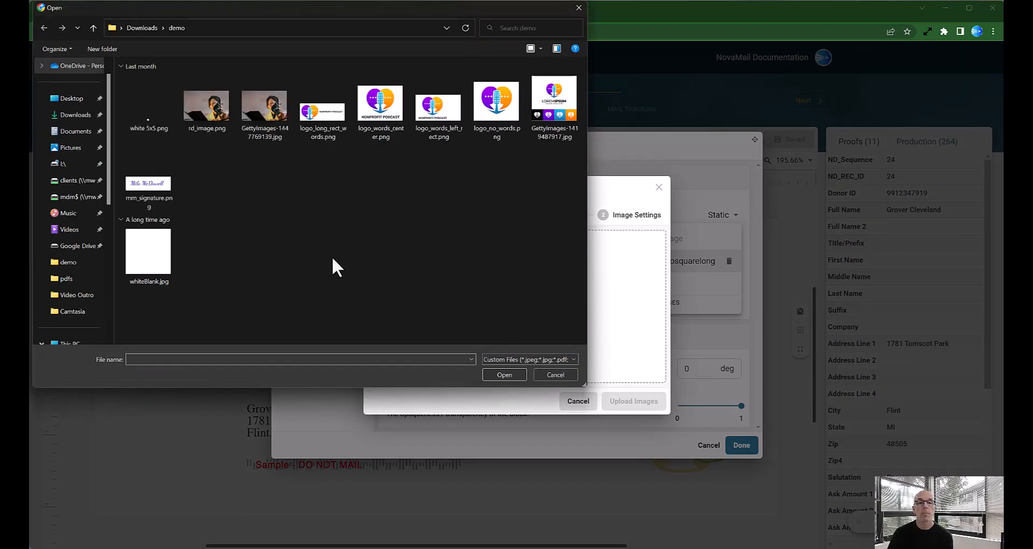
double_click(498, 102)
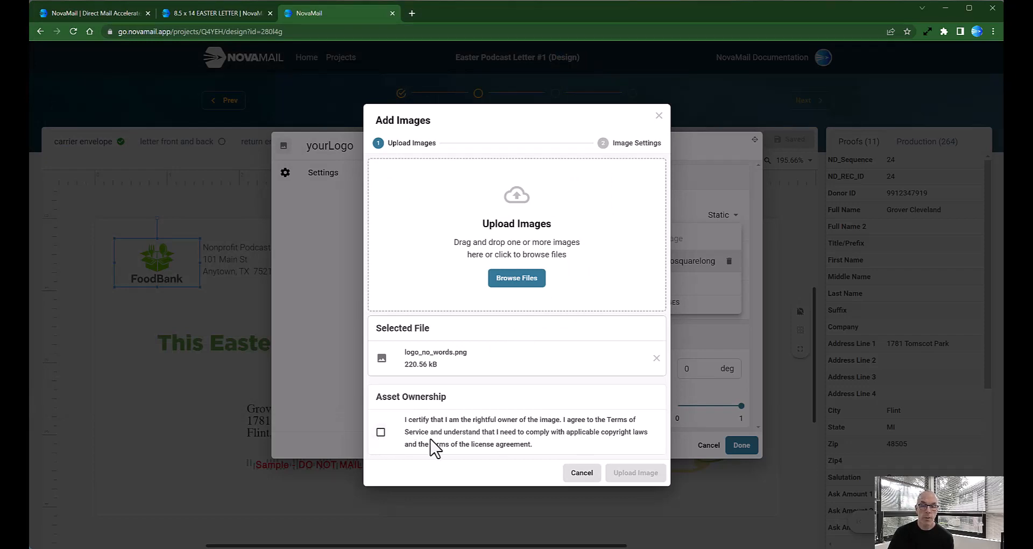
click(380, 432)
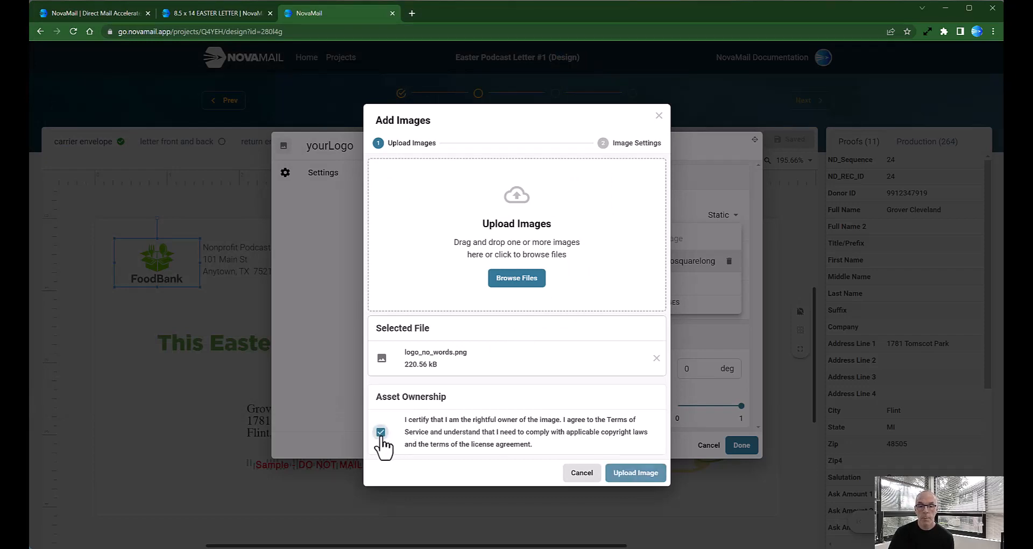
click(627, 475)
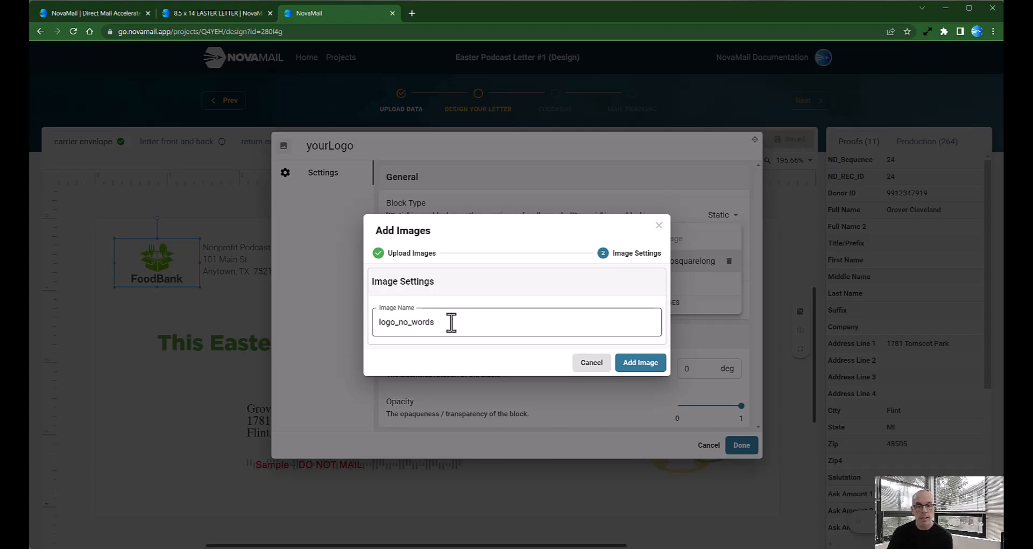
click(641, 364)
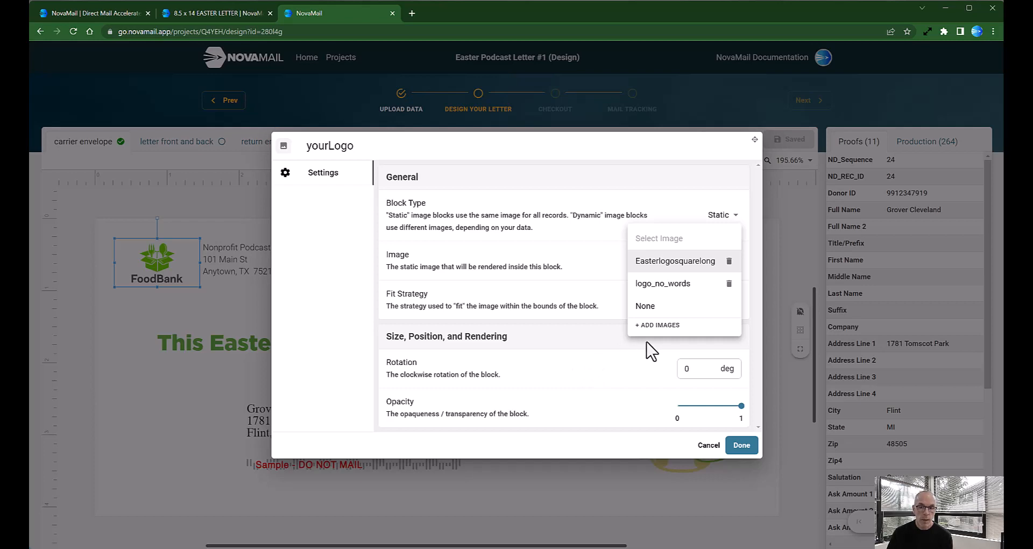
Step: Set the yourLogo block's image to logo_no_words, apply the block settings and deselect the block
click(672, 291)
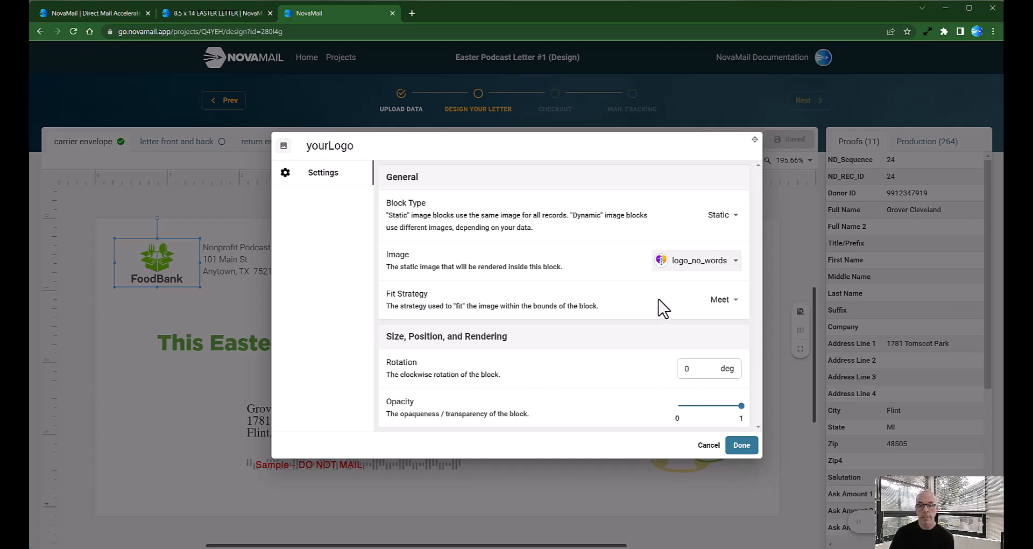
click(742, 446)
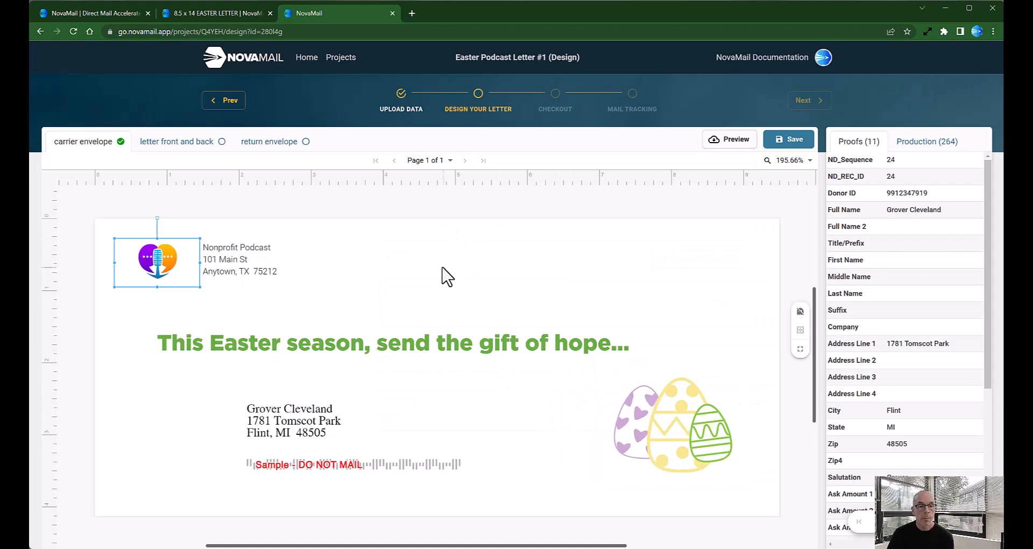
click(410, 265)
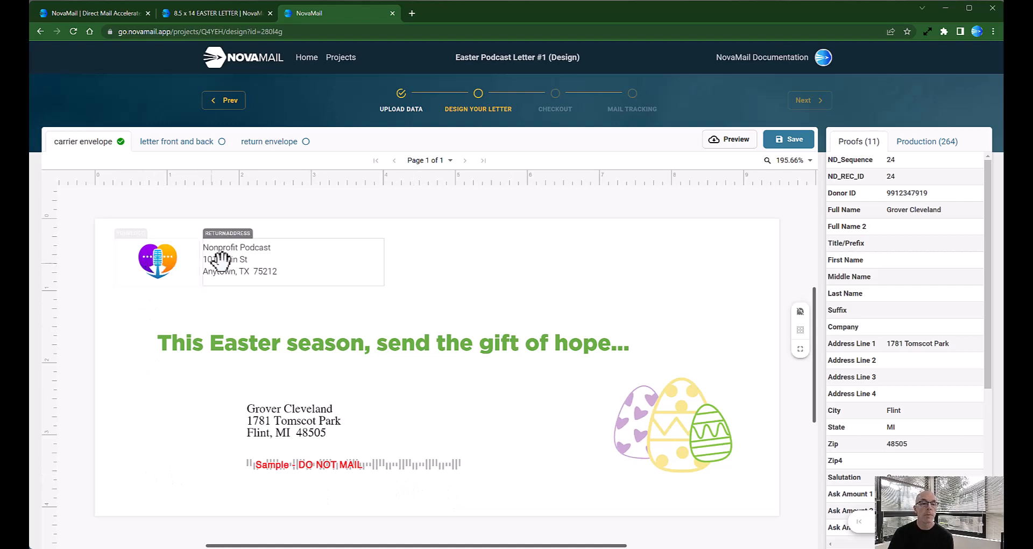
Step: Examine the text fields in the carrier envelope's returnaddress block and close it without changes
click(258, 258)
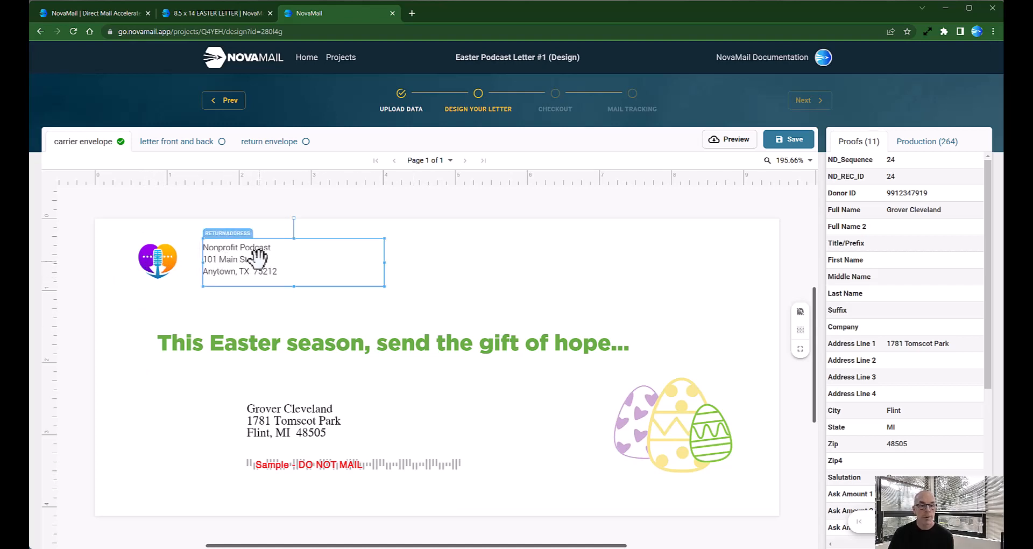
double_click(257, 258)
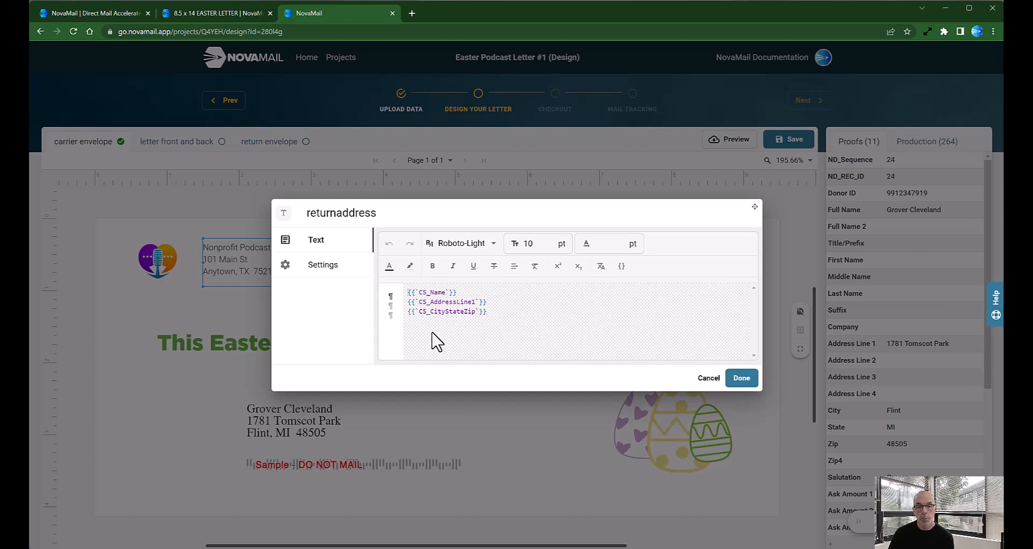
click(707, 378)
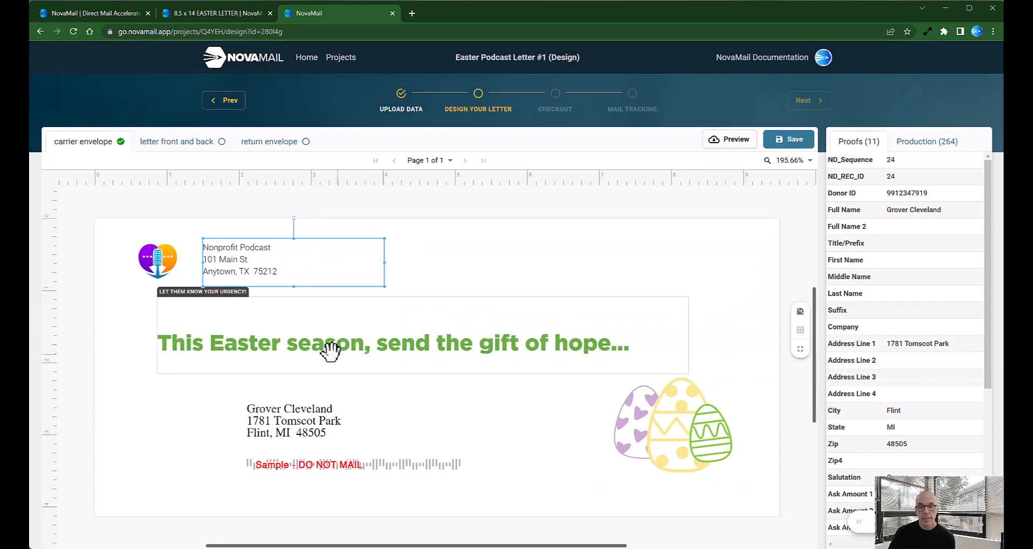
Step: Replace "send the gift of" with "help us broadcast" in the carrier envelope's Easter headline
click(262, 340)
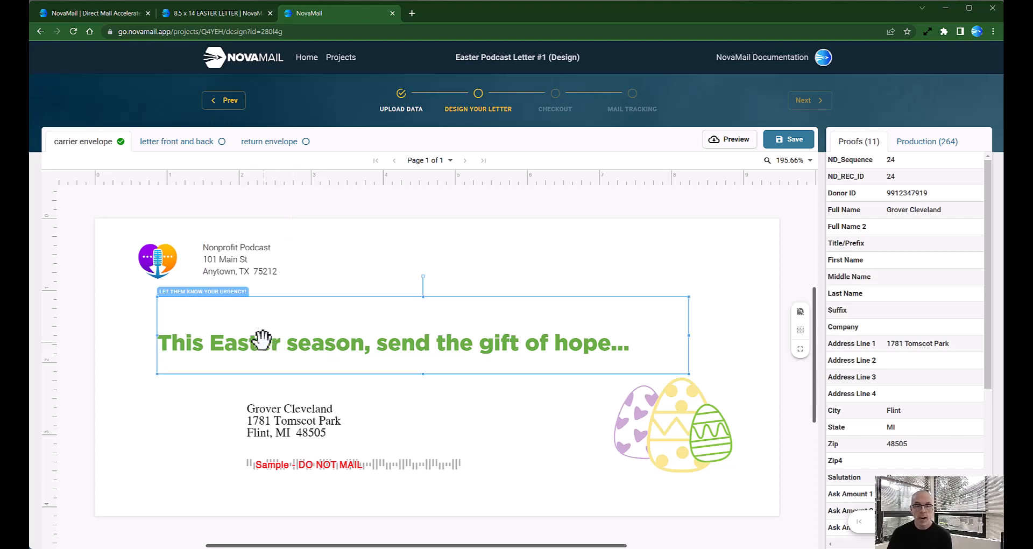
double_click(261, 340)
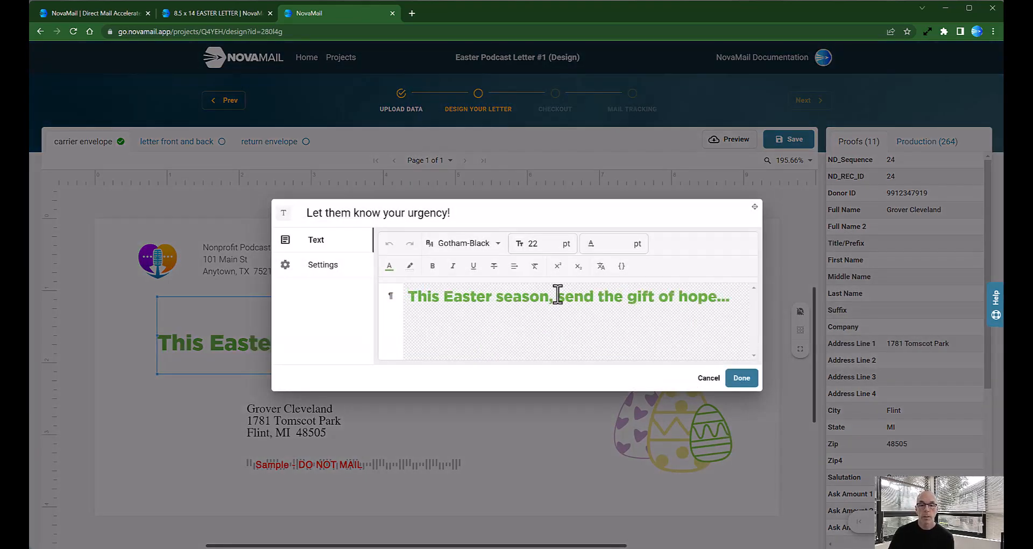
drag(557, 294, 648, 302)
drag(670, 300, 675, 300)
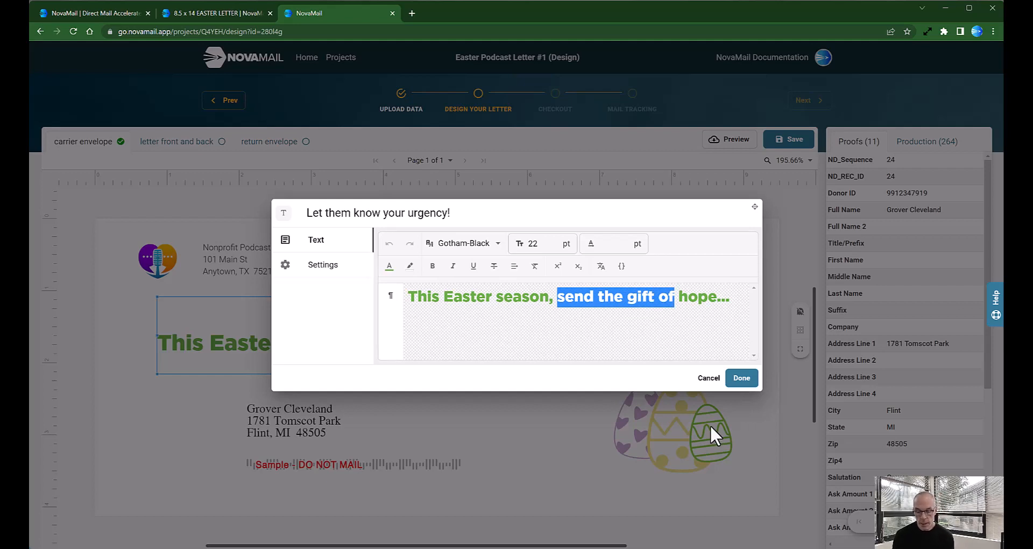
text(help us bro)
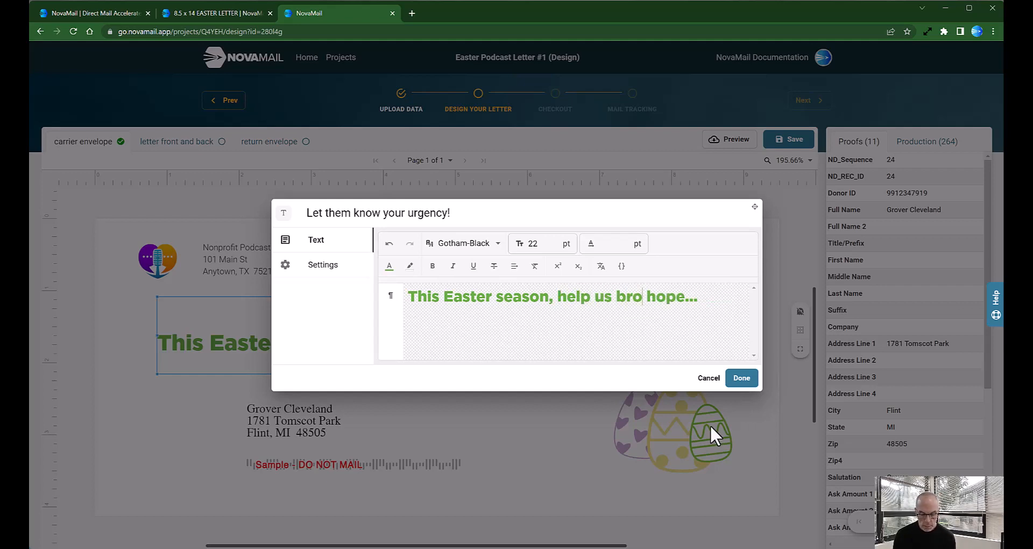
text(adcast)
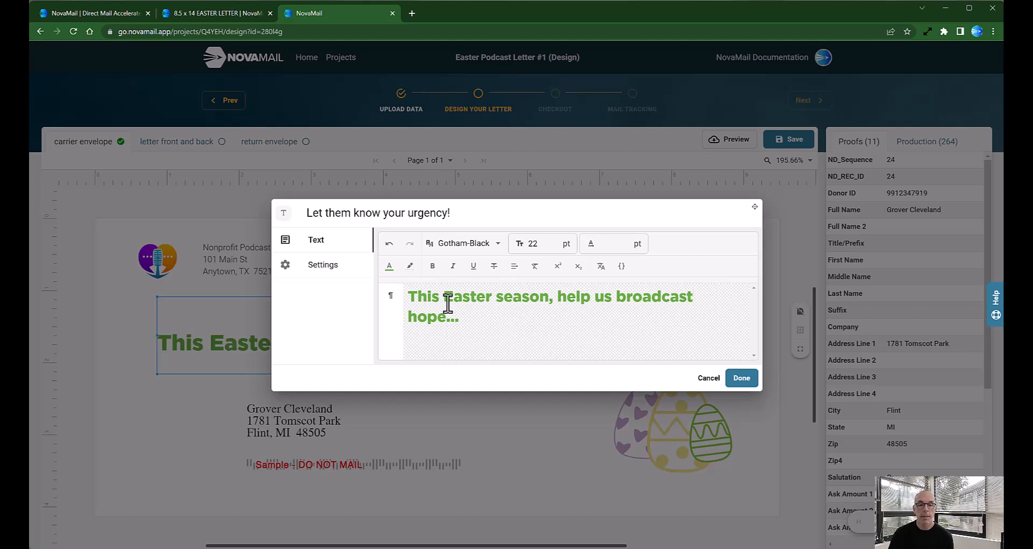
Step: Set the font color of the entire Easter headline to hex 9701EA
drag(466, 320, 407, 308)
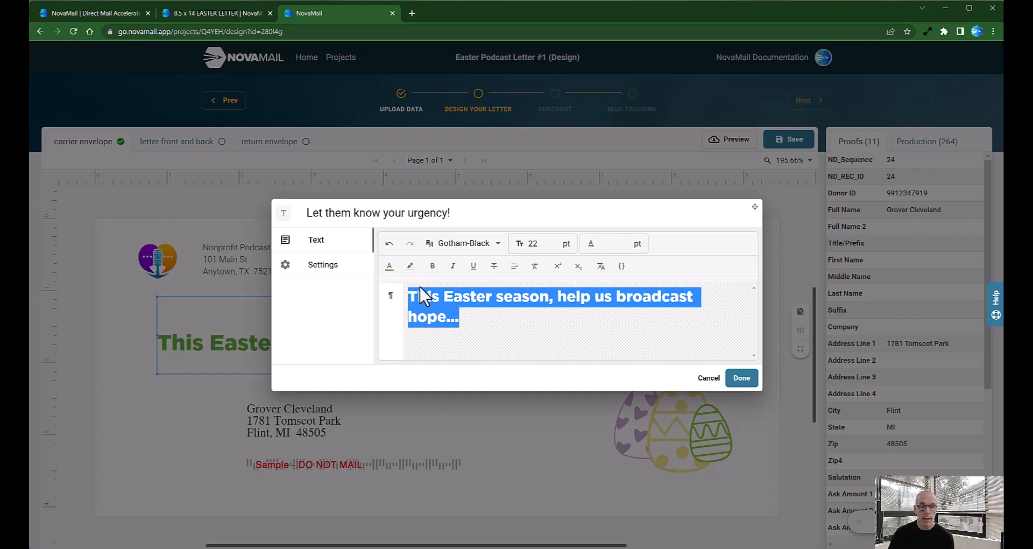
click(389, 266)
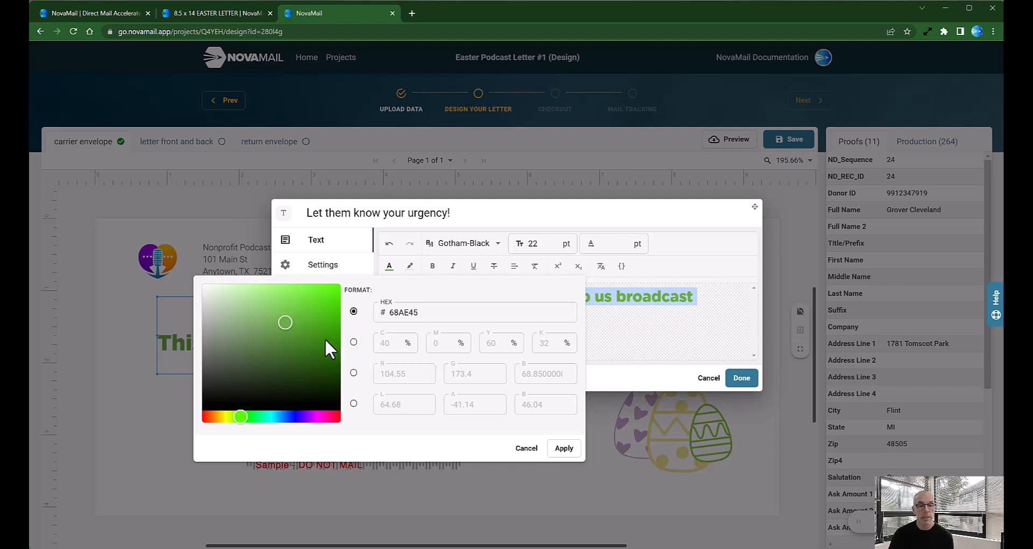
drag(289, 322, 244, 357)
click(272, 417)
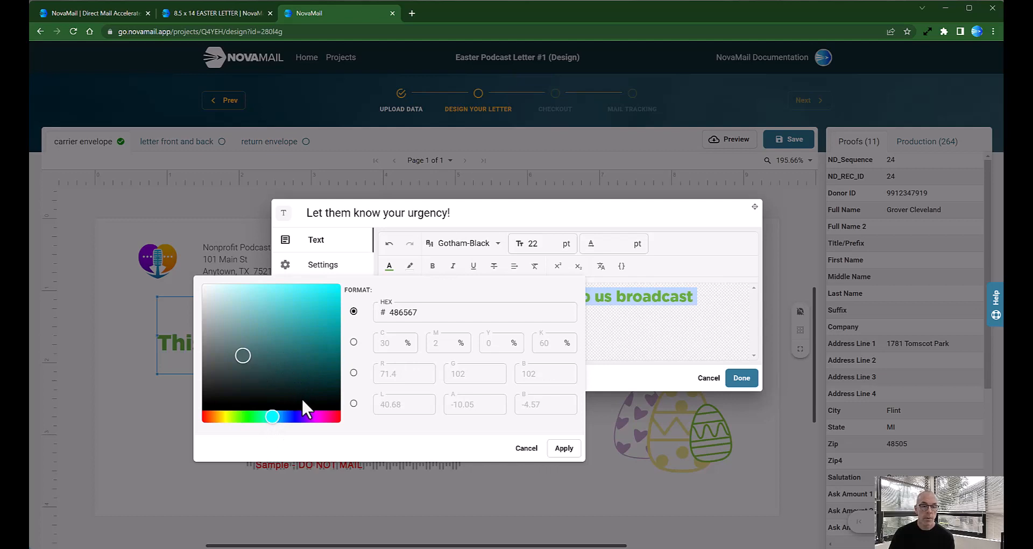
click(415, 315)
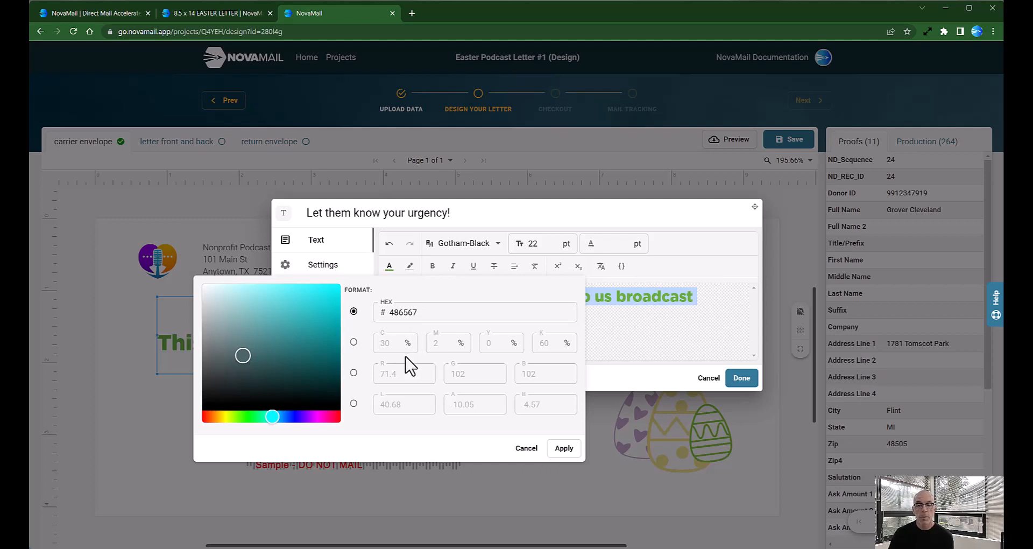
click(398, 311)
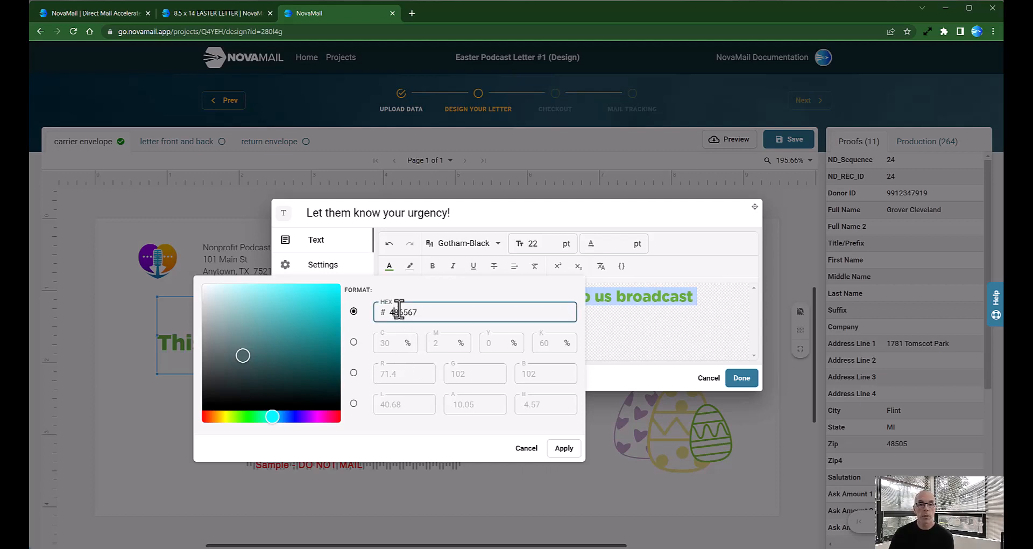
double_click(397, 311)
text(9101)
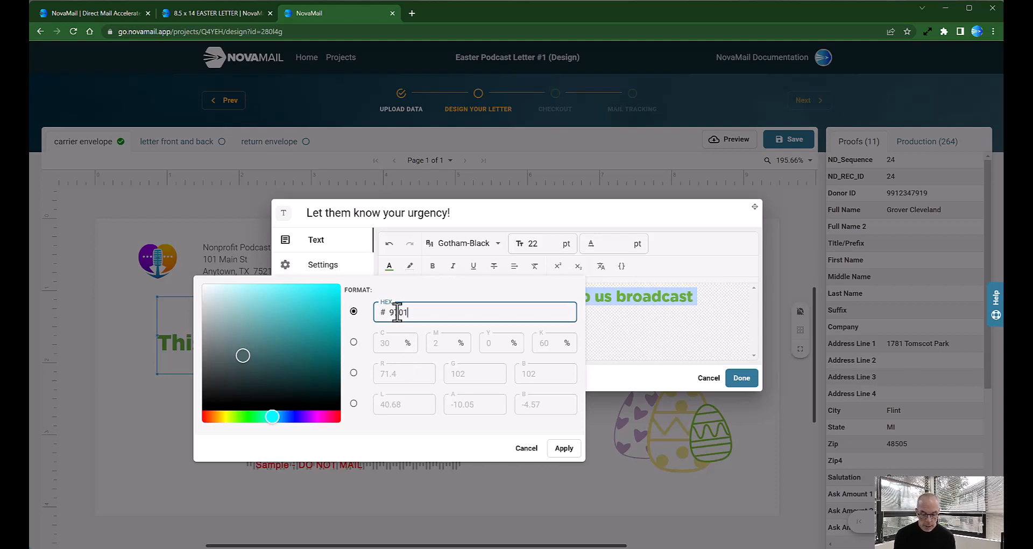
text(701EA)
key(Tab)
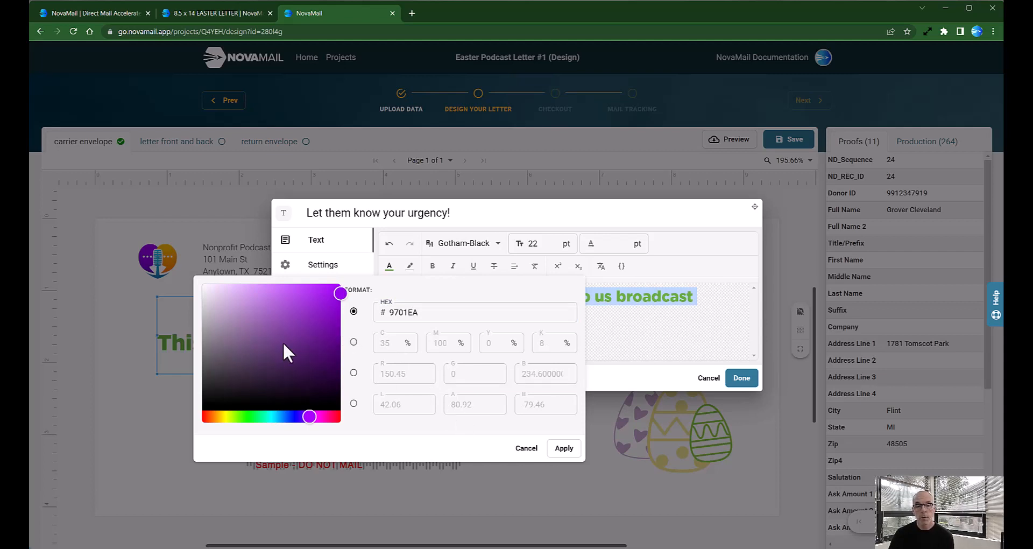
click(559, 451)
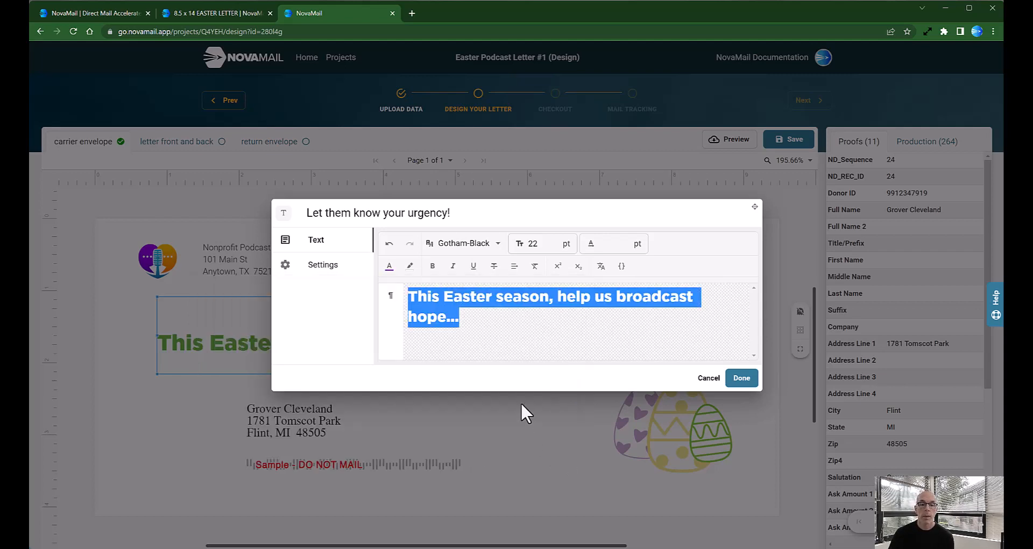
click(467, 322)
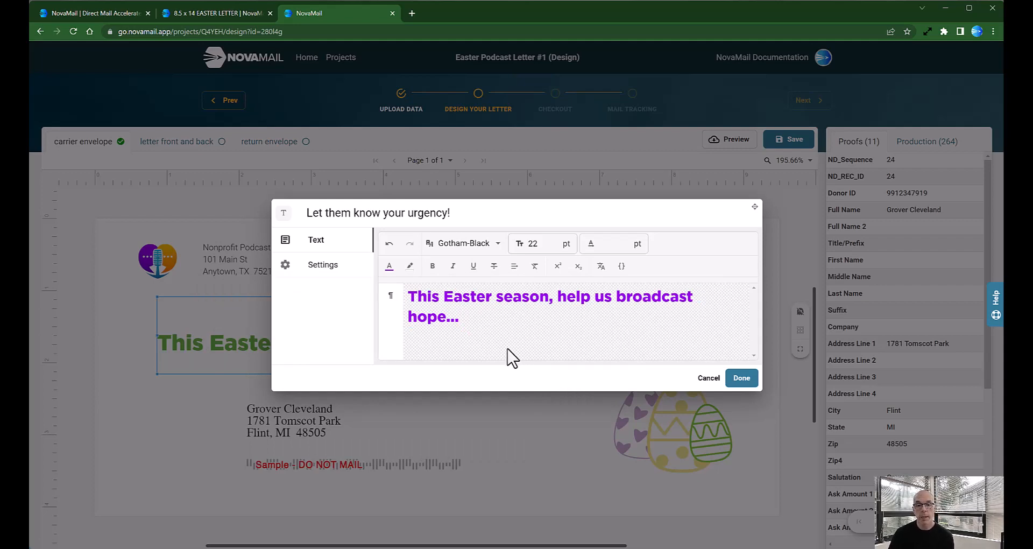
Step: Look over the available fonts without changing the headline's font, apply the headline edits and deselect the block
click(497, 244)
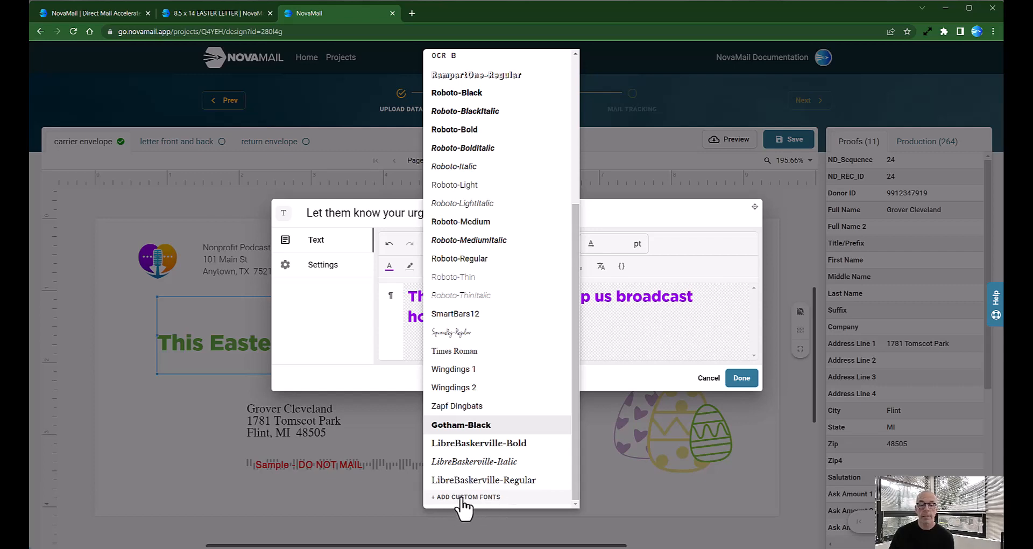
click(607, 389)
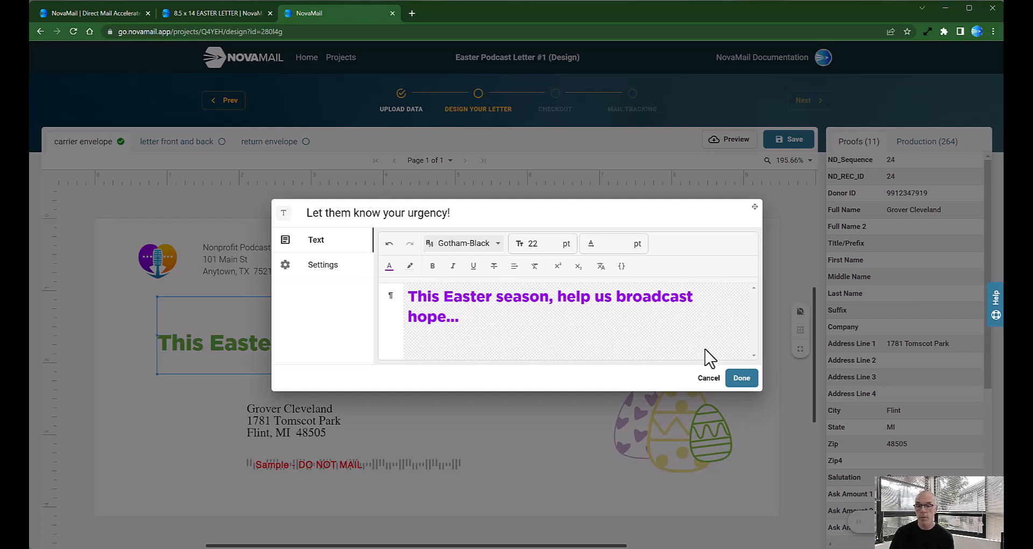
click(741, 379)
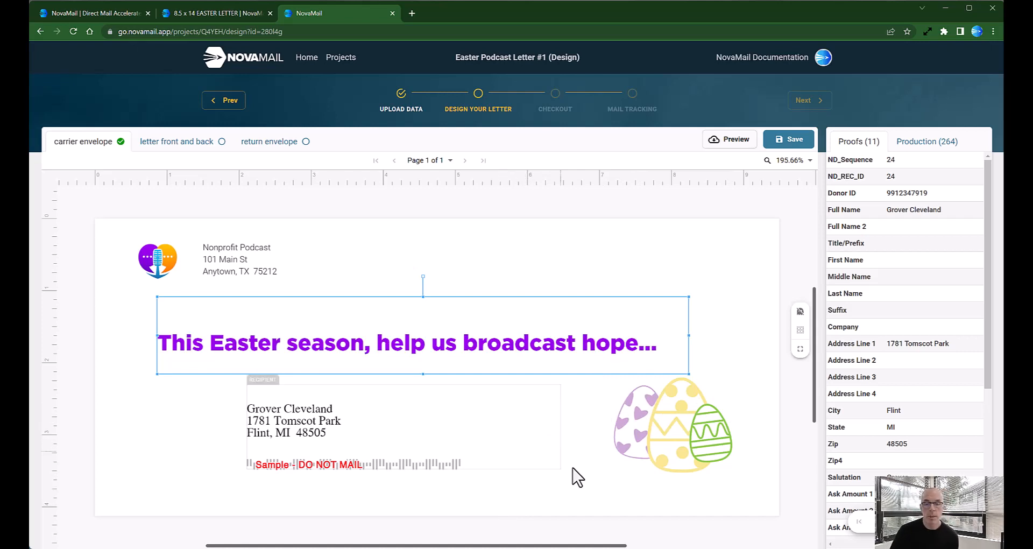
click(588, 490)
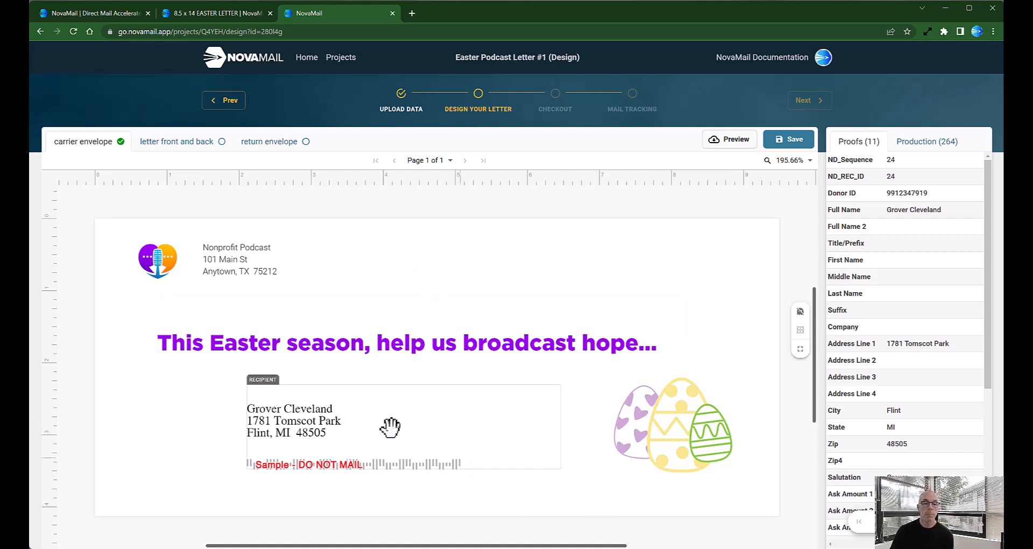
Step: Review the recipient block's font, alignment, data hygiene and advanced settings, and close it without changes
double_click(362, 413)
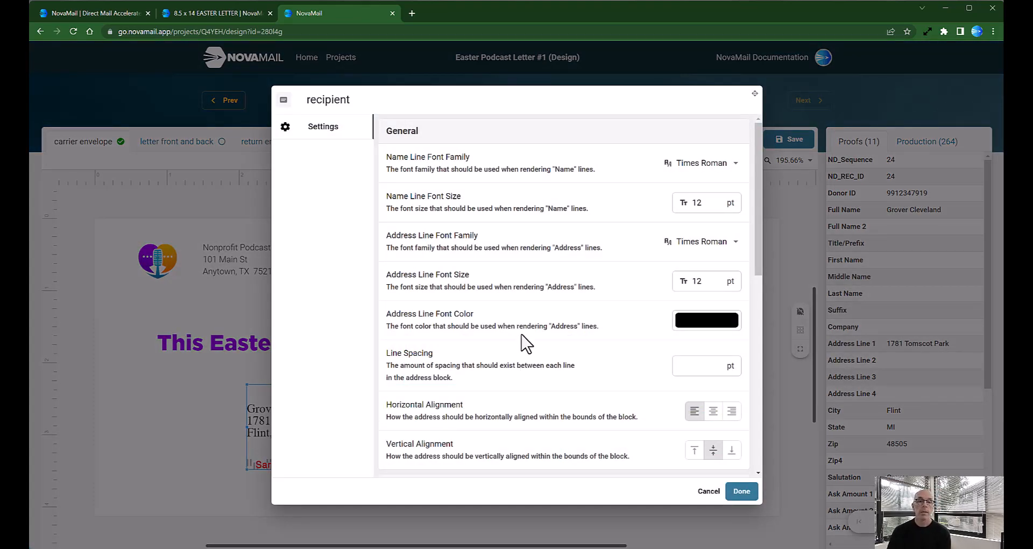
scroll(573, 291, down, 4)
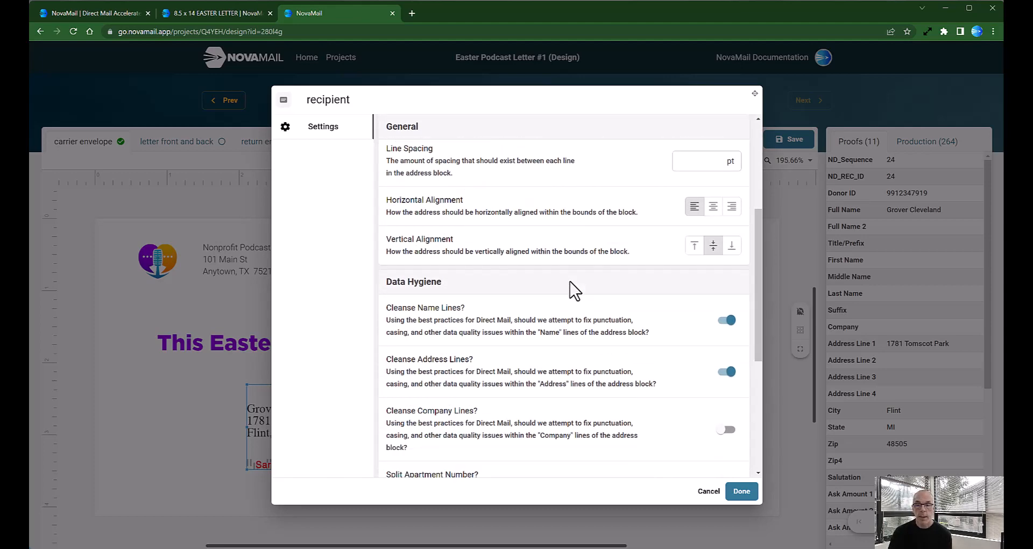
scroll(573, 289, down, 2)
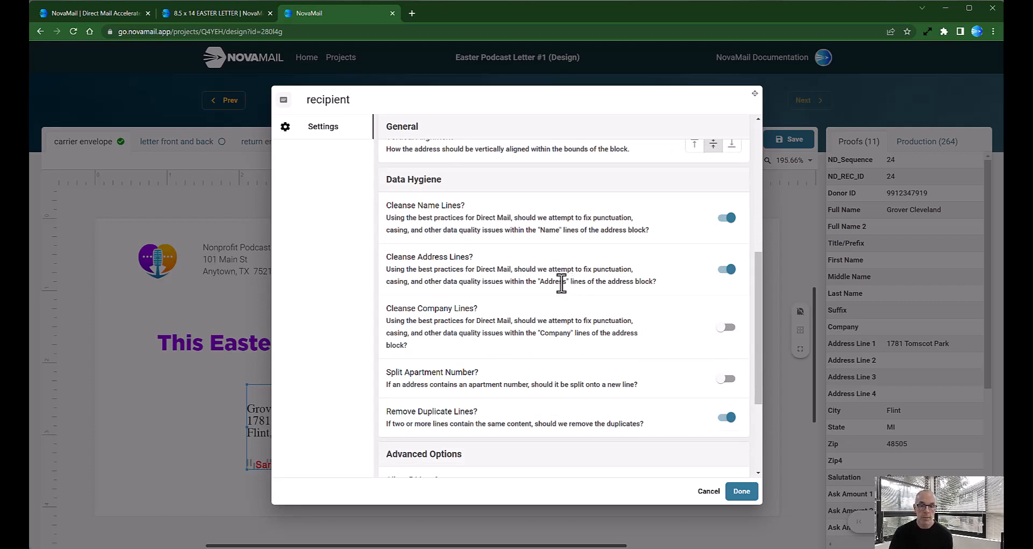
scroll(560, 291, down, 3)
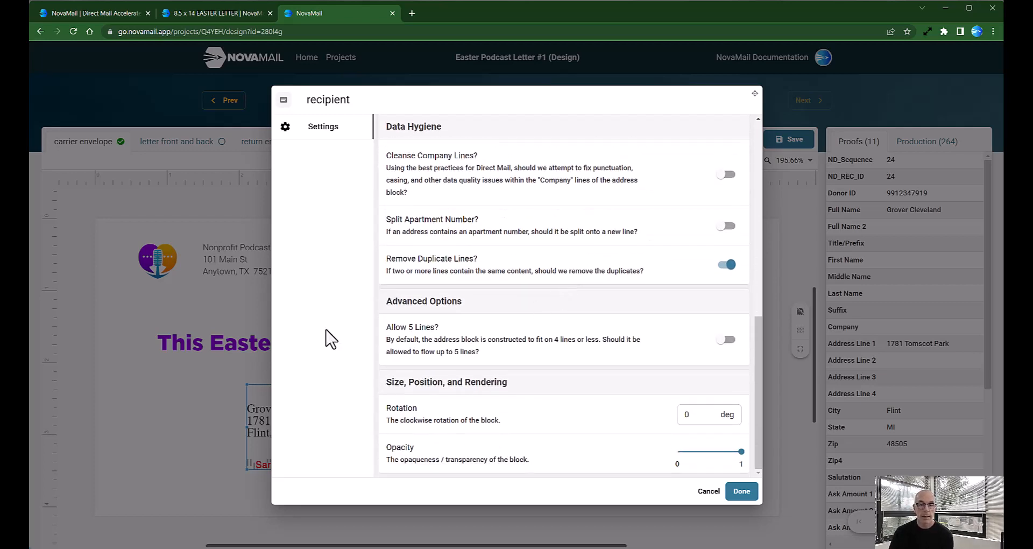
click(707, 490)
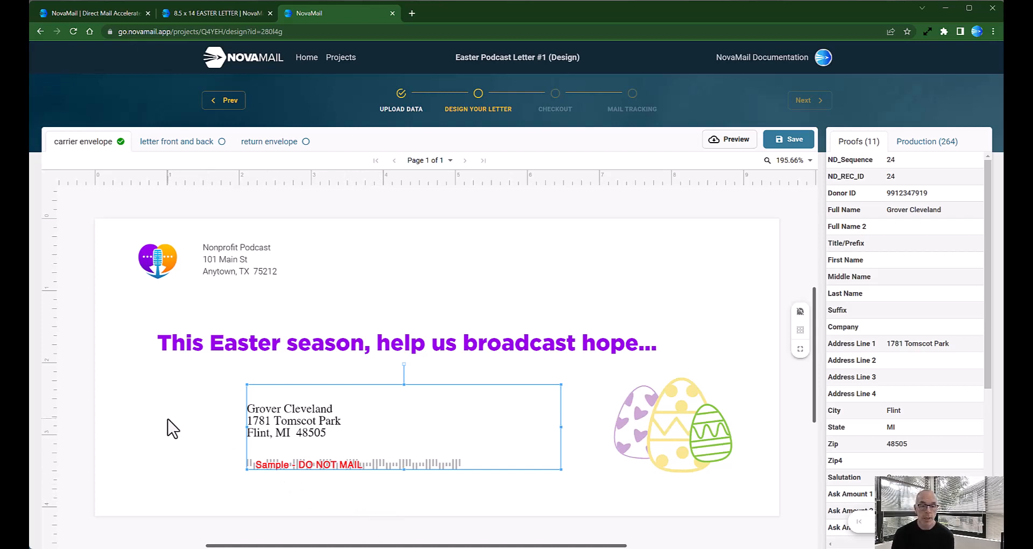
click(565, 261)
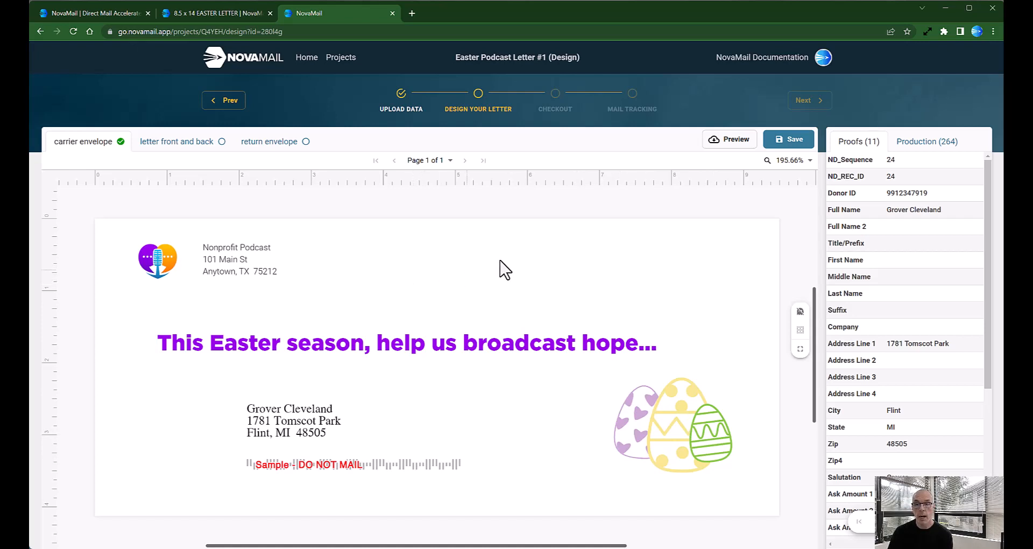
Step: Save the carrier envelope design and view its PDF preview enlarged to 150%
click(794, 141)
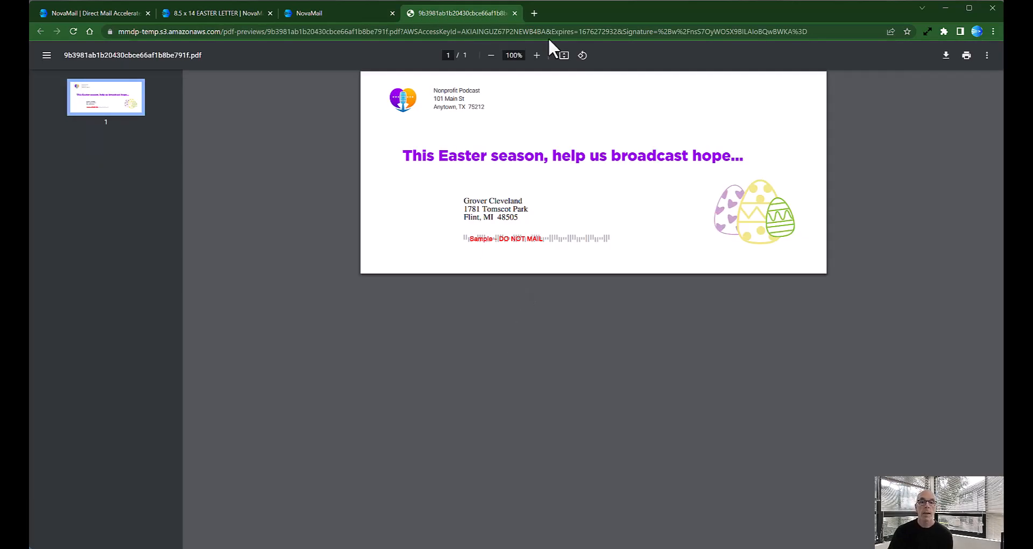
click(536, 56)
click(536, 56)
click(536, 55)
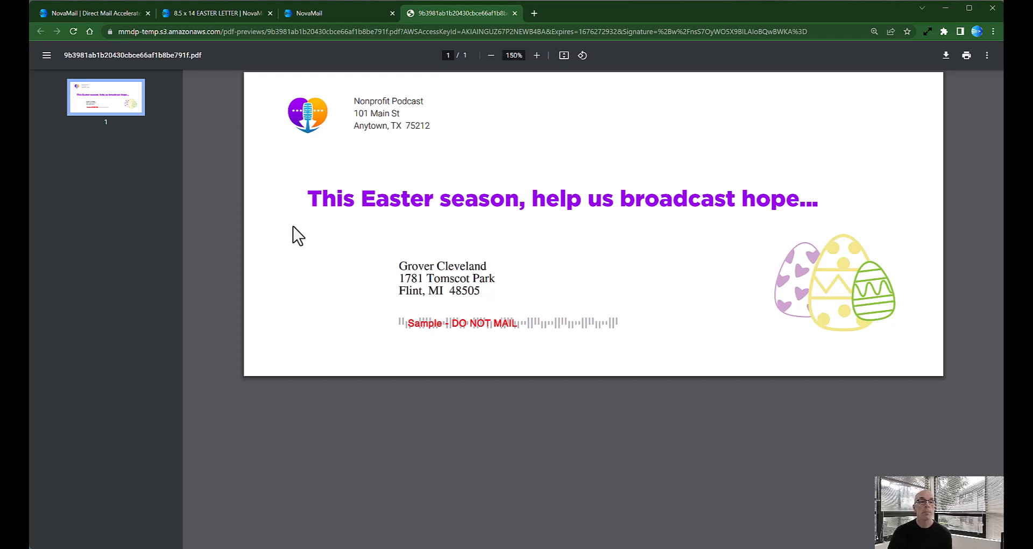
Step: Copy the PDF preview's link, open it in a new browser tab and enlarge the page to 175%
click(816, 31)
key(ctrl+c)
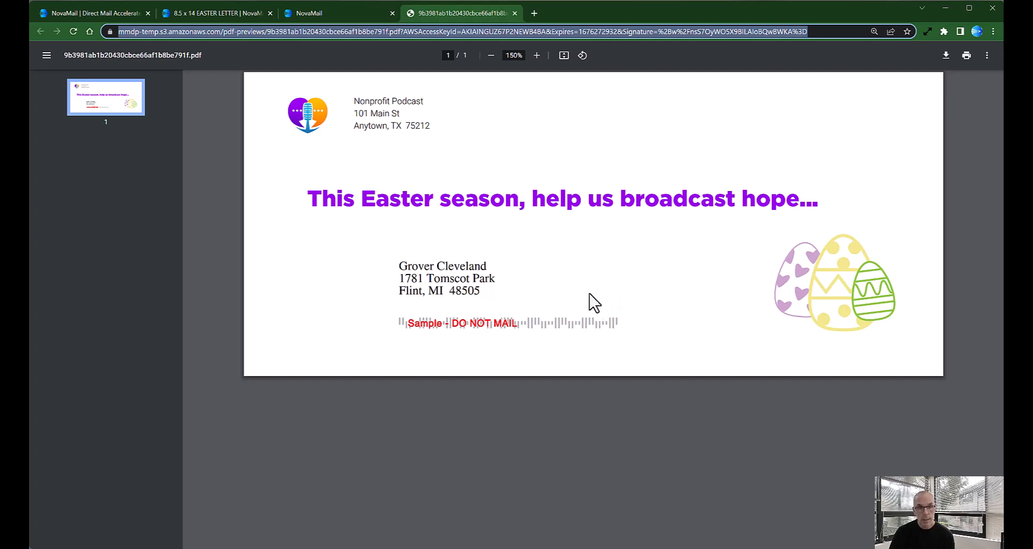
click(533, 12)
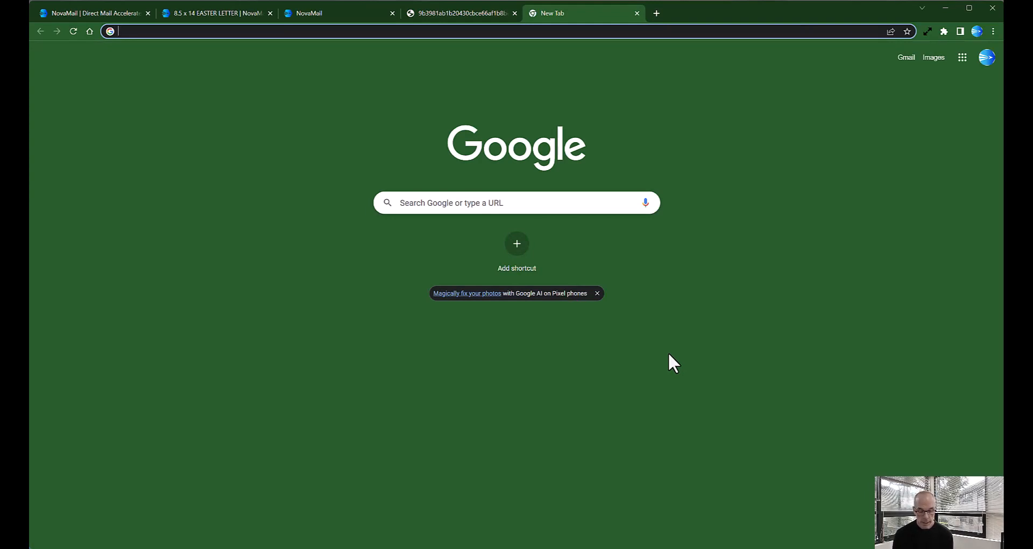
key(ctrl+v)
key(Return)
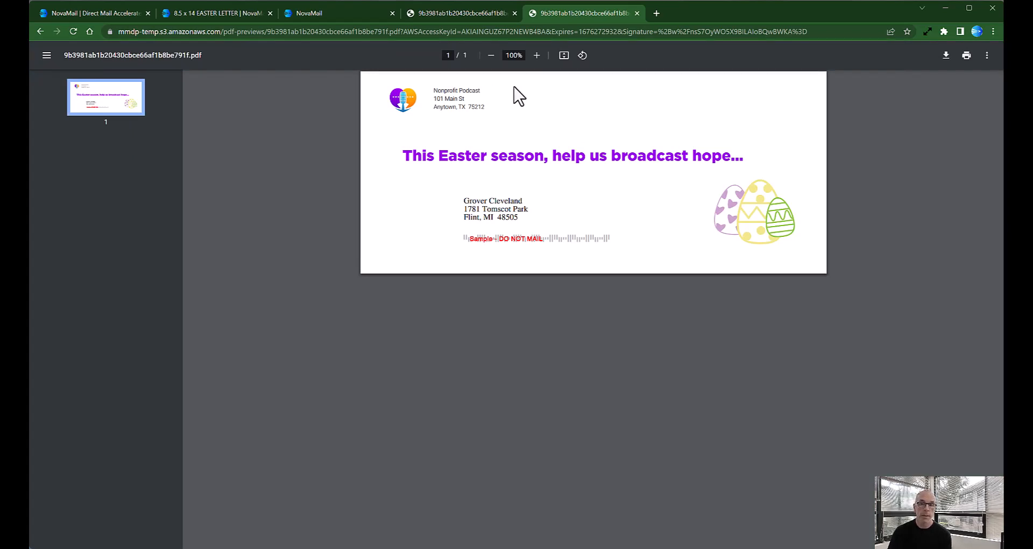
click(536, 60)
click(536, 61)
click(536, 60)
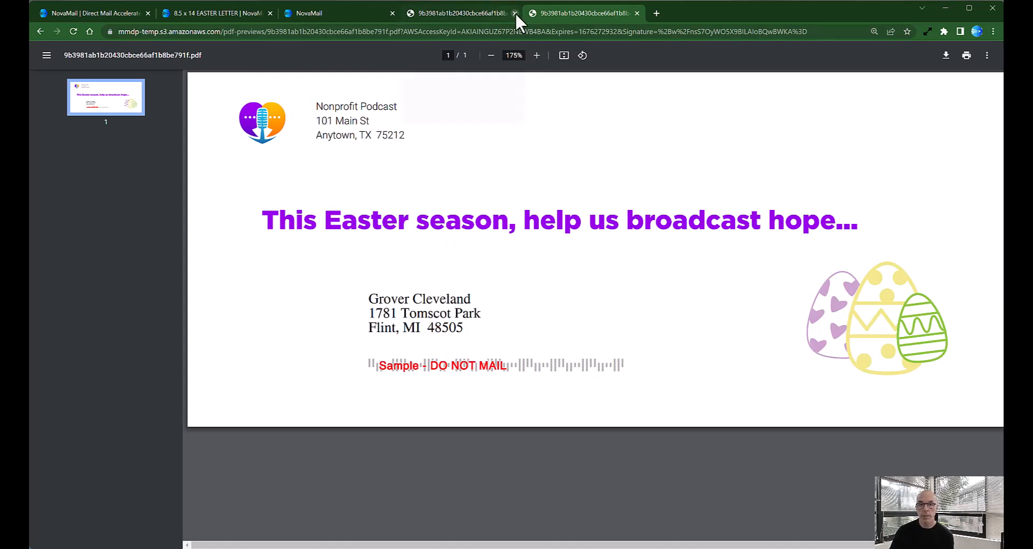
Step: Close both PDF preview tabs and open the letter front and back design
click(514, 12)
click(514, 13)
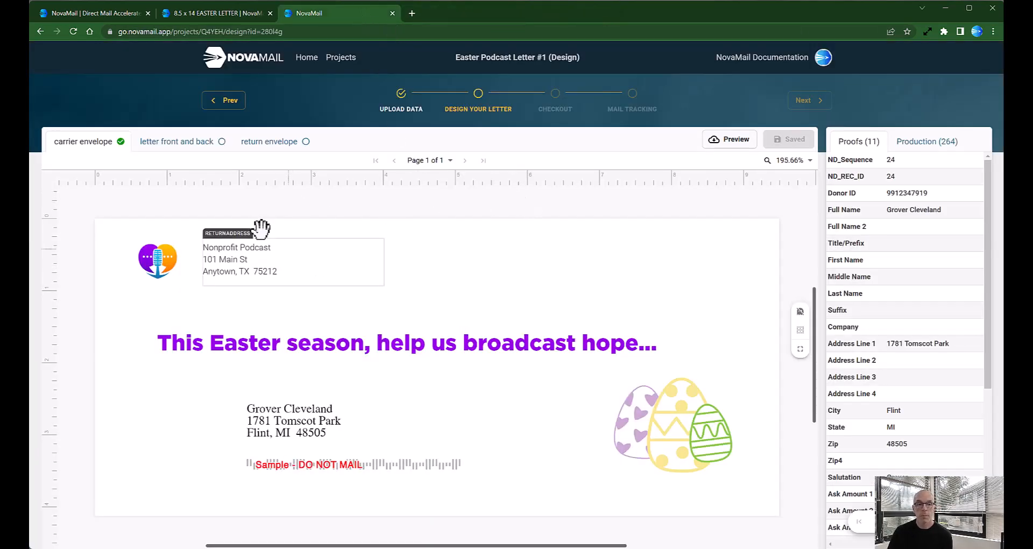
click(191, 157)
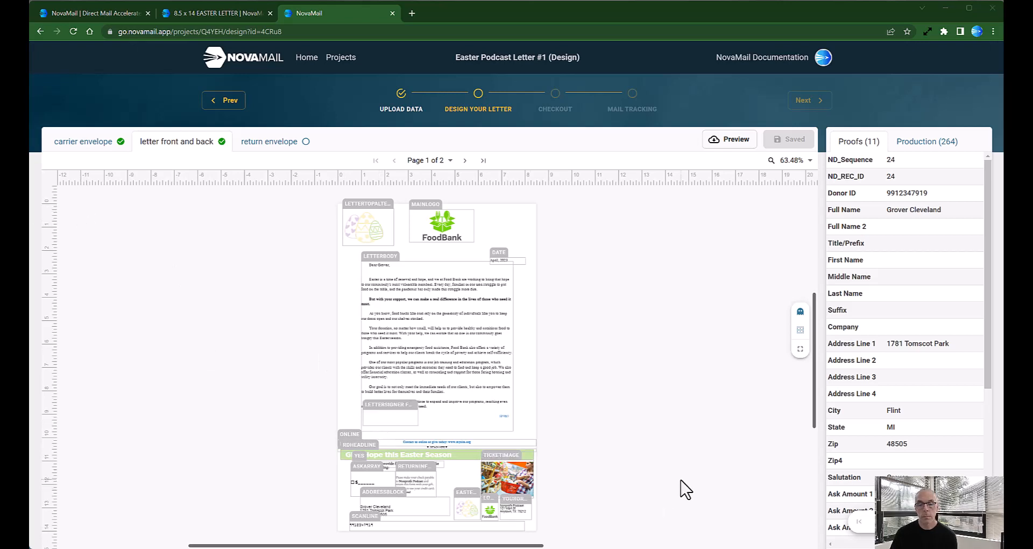
Step: Open the mainLogo block's settings on the letter front and start adding new images to its image list
click(807, 161)
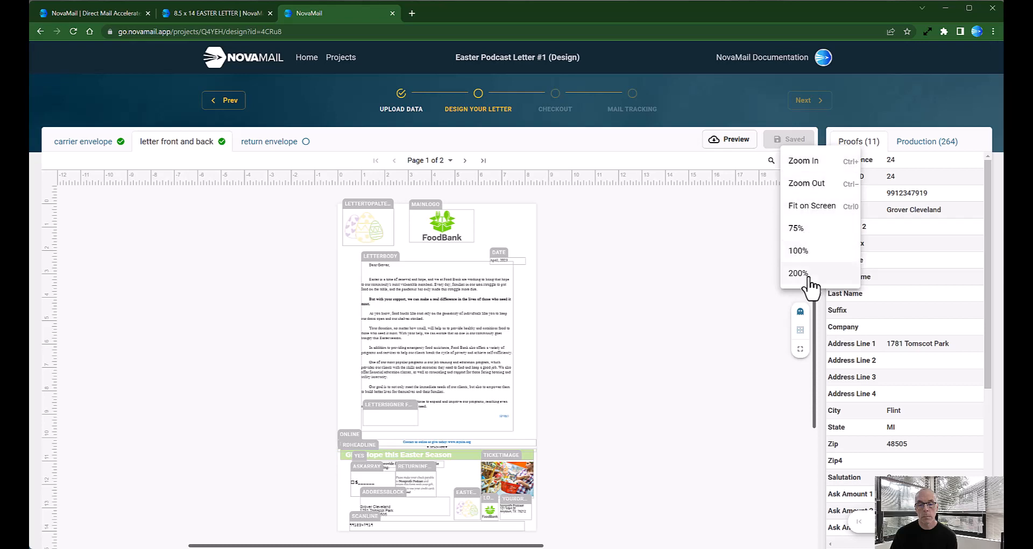
click(821, 166)
click(807, 164)
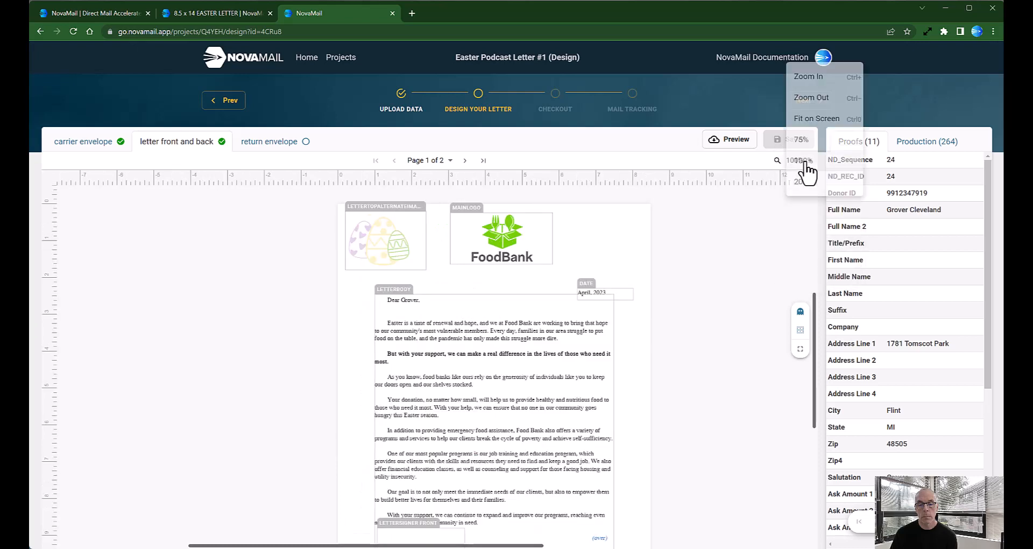
click(855, 78)
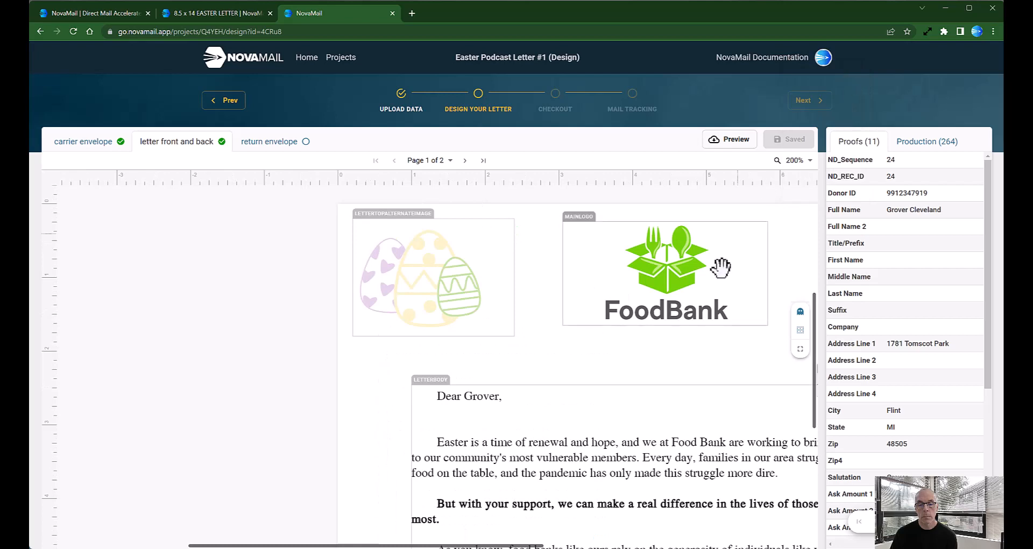
drag(494, 545, 609, 545)
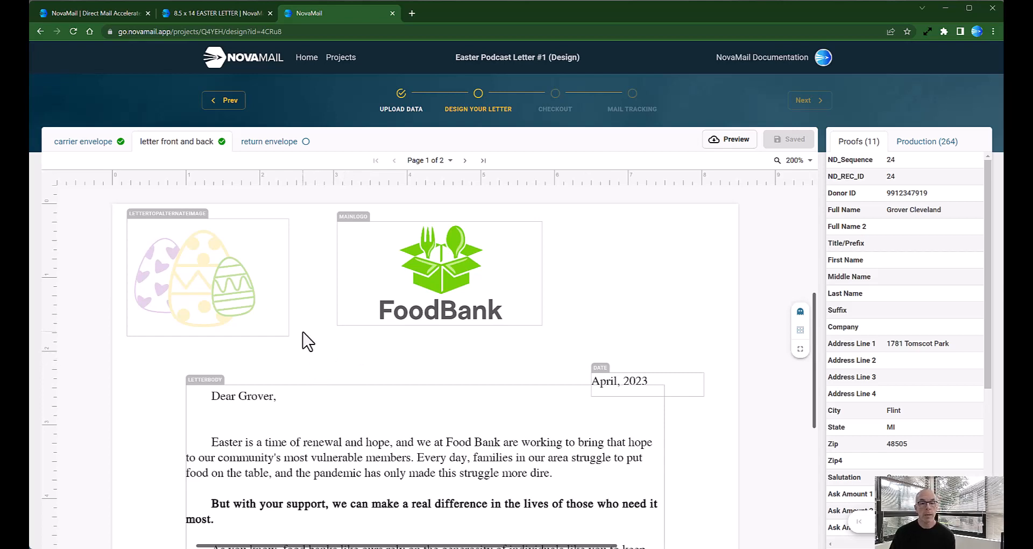
click(444, 278)
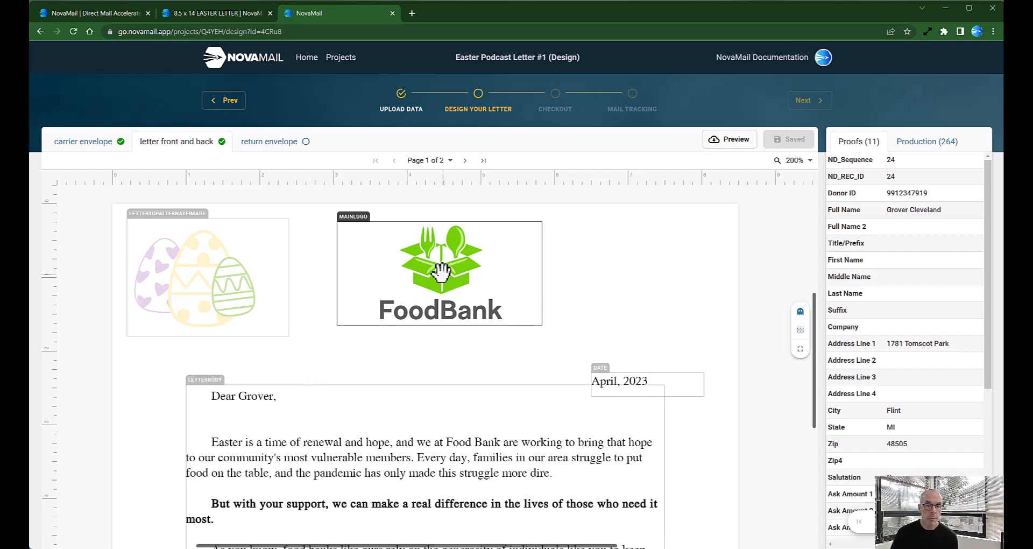
double_click(435, 265)
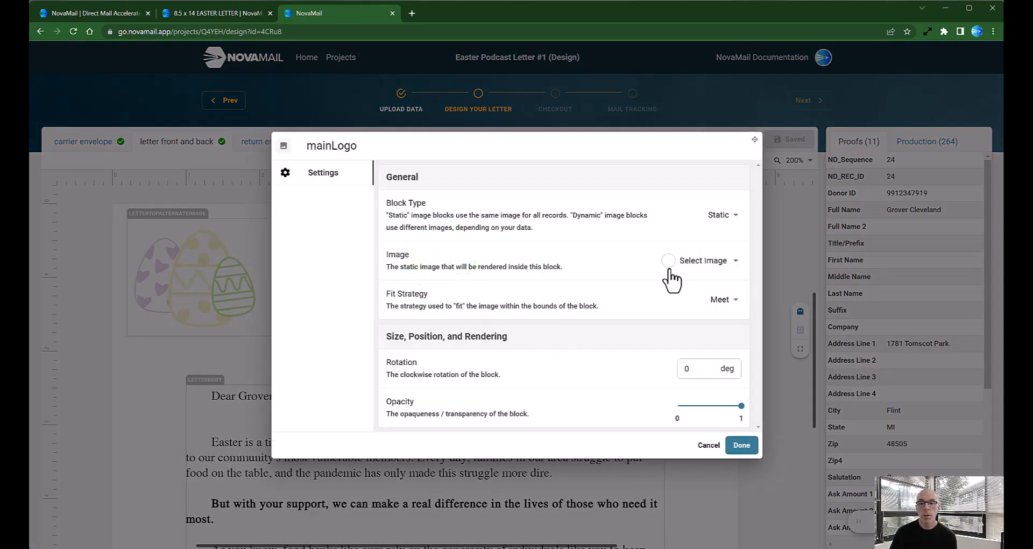
click(727, 262)
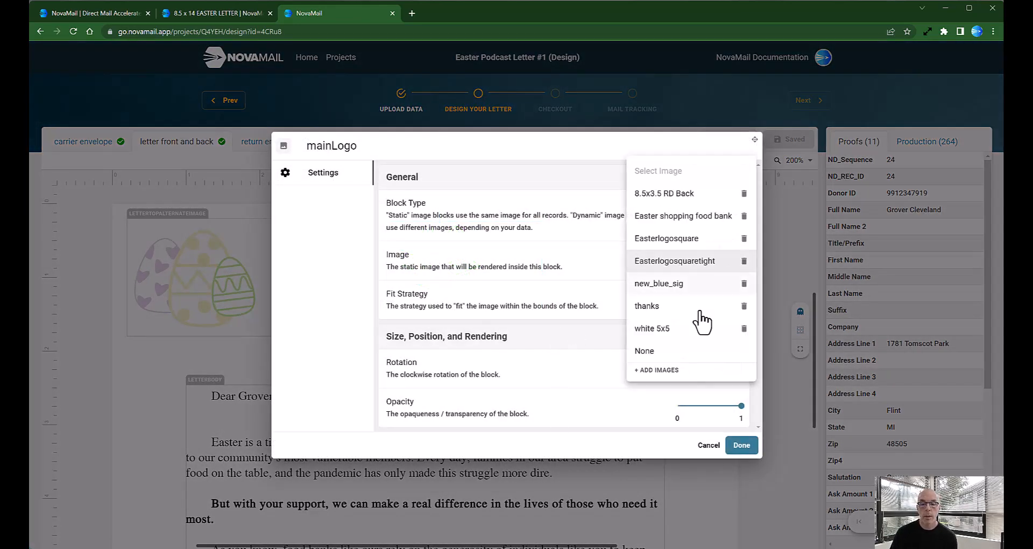
click(658, 370)
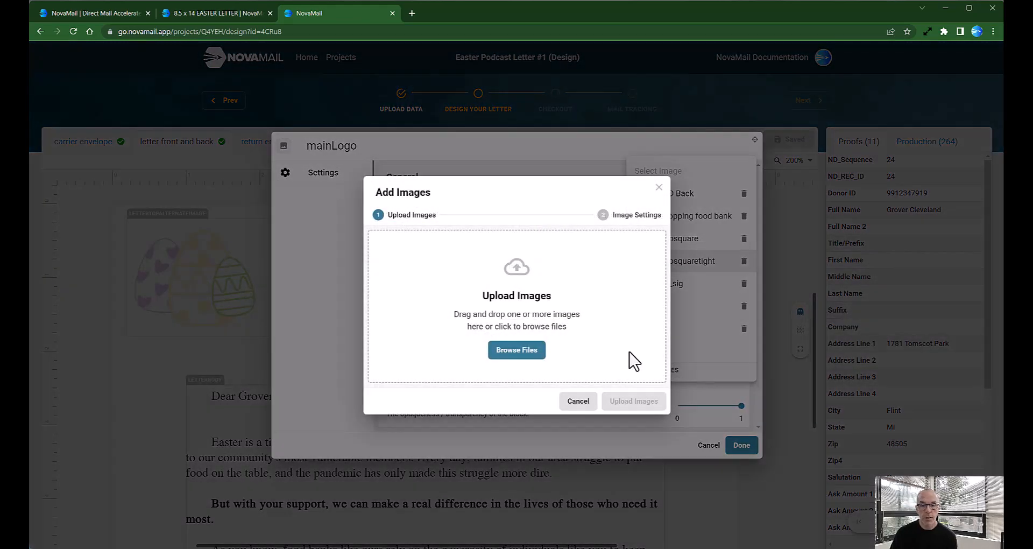
Step: Choose rd_image.png, logo_long_rect_words.png, logo_words_center.png, logo_words_left_rect.png, logo_no_words.png and mm_signature.png from the Downloads demo folder for upload
click(504, 355)
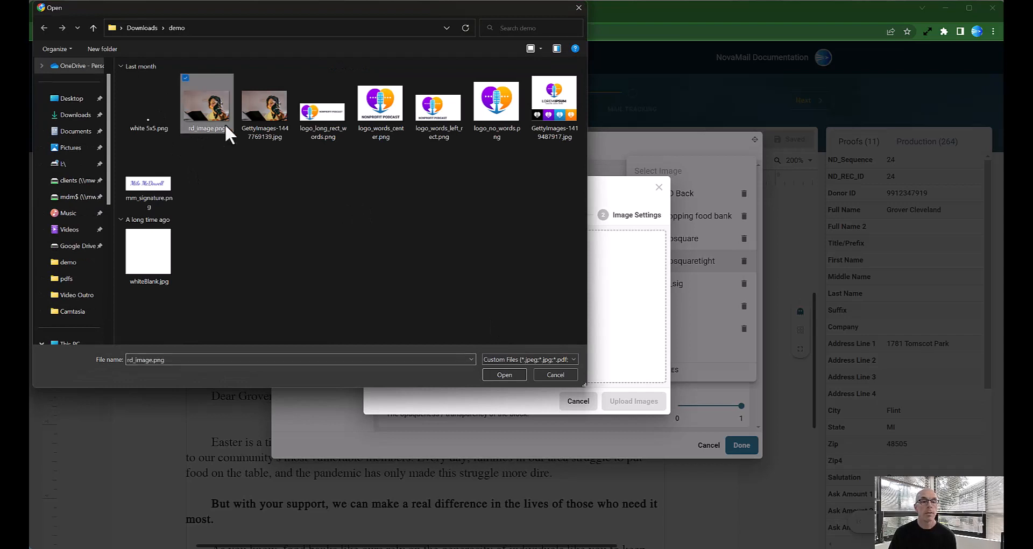
ctrl+click(324, 115)
ctrl+click(380, 110)
ctrl+click(439, 111)
ctrl+click(496, 110)
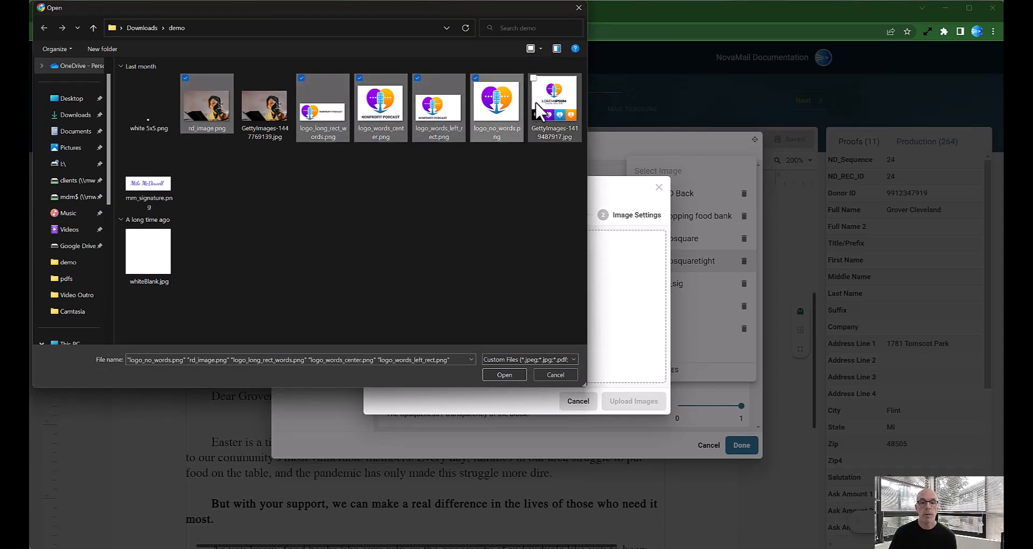
ctrl+click(170, 201)
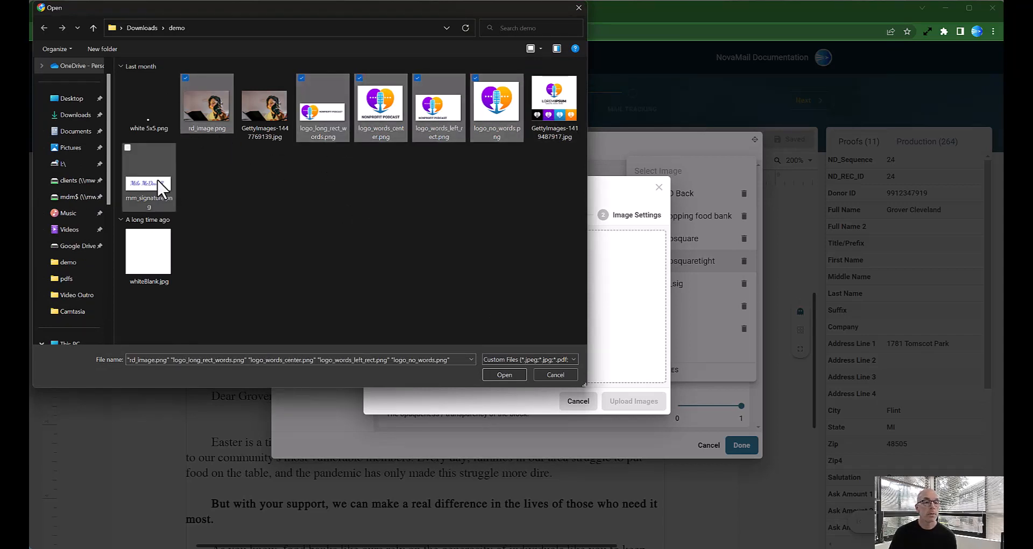
click(512, 373)
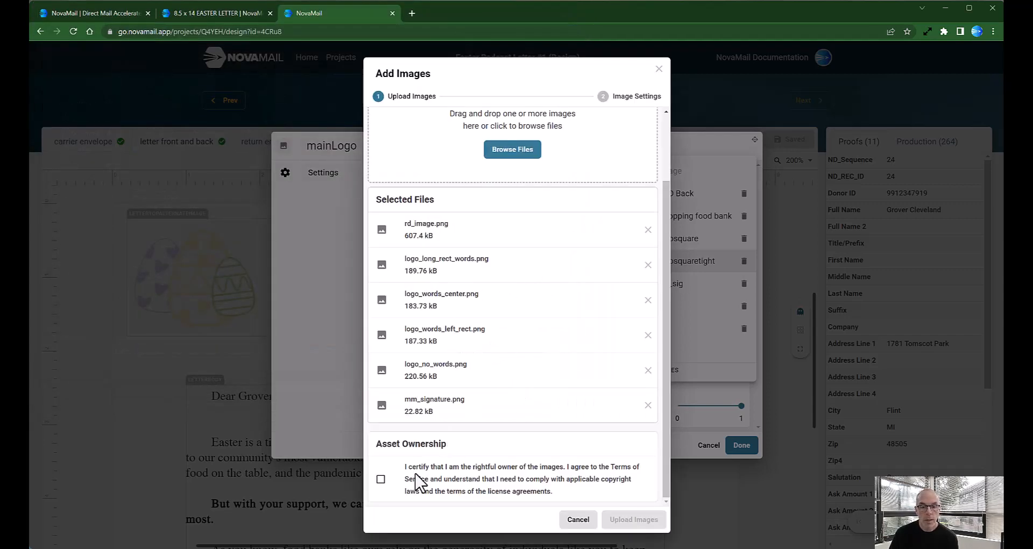
Step: Certify ownership of the selected images, upload them and add them to the project under their existing names
click(381, 479)
click(643, 523)
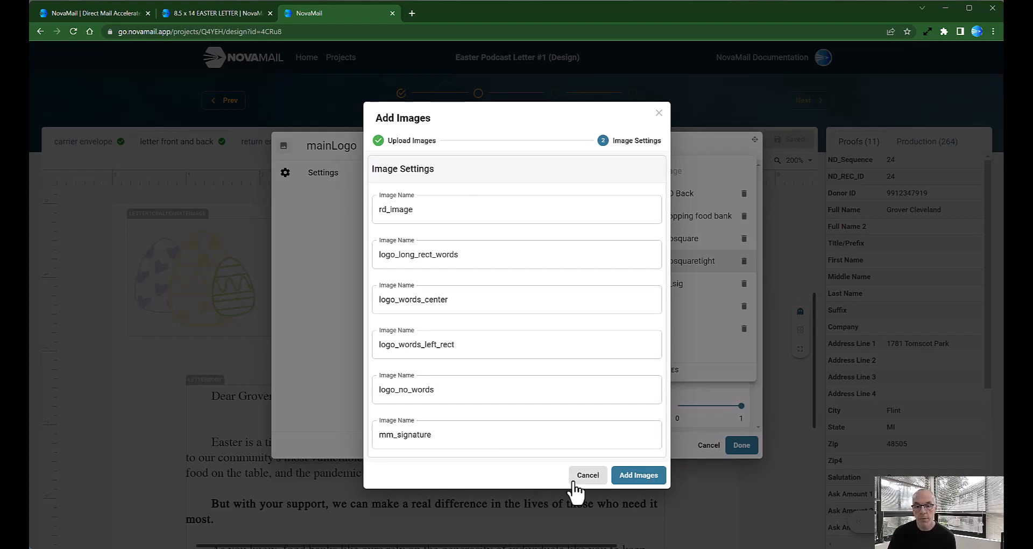
click(634, 479)
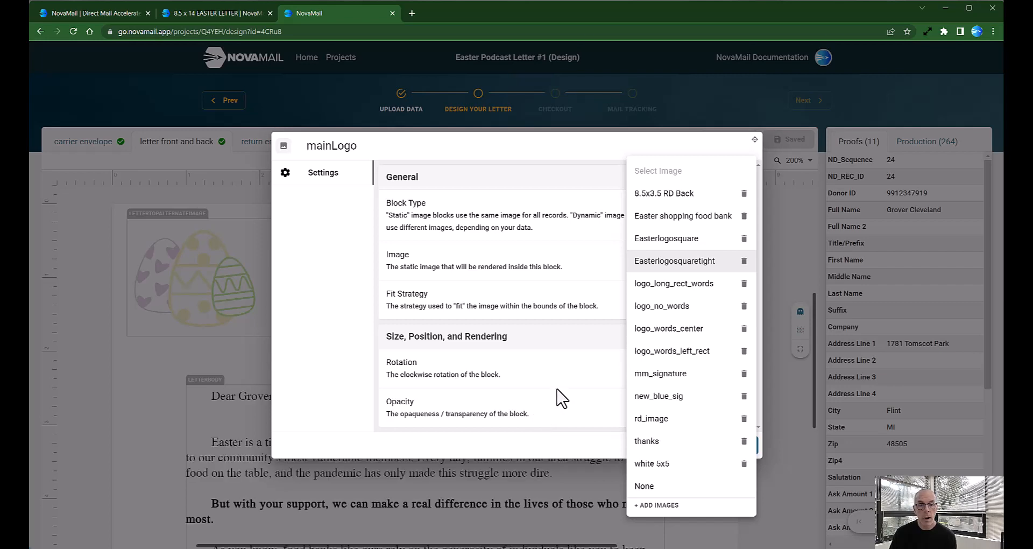
Step: Set the mainLogo block's image to logo_words_center and hide the block outlines on the letter
click(671, 331)
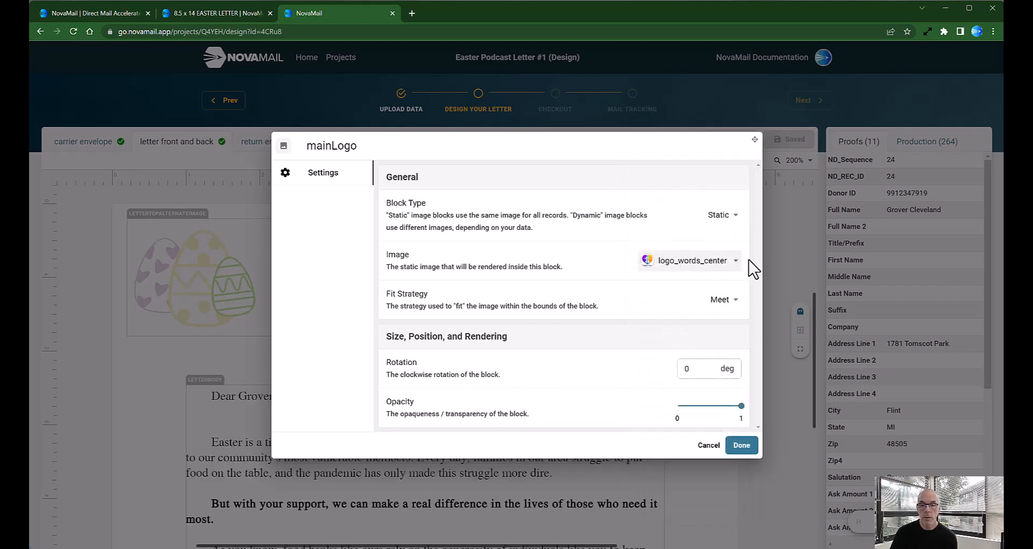
click(740, 451)
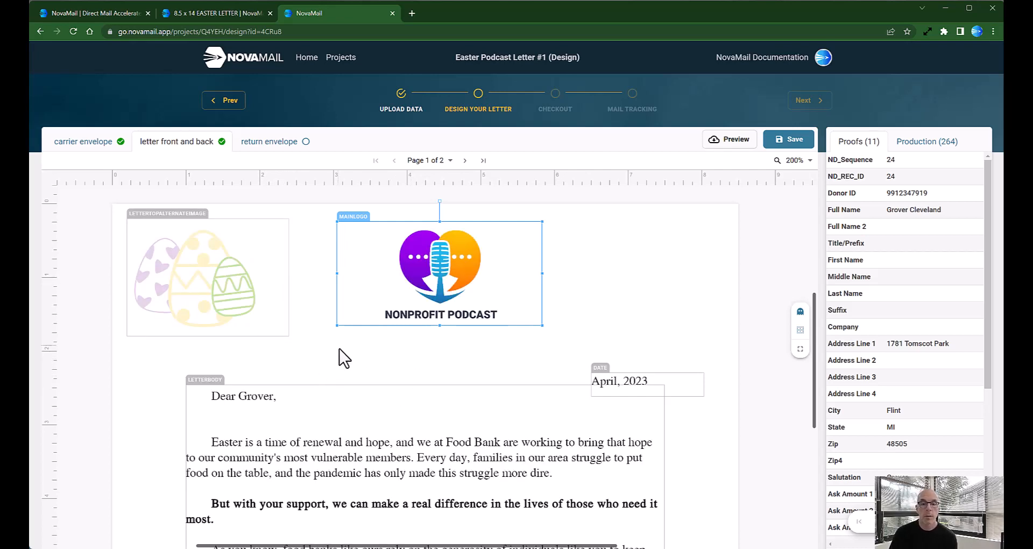
click(614, 298)
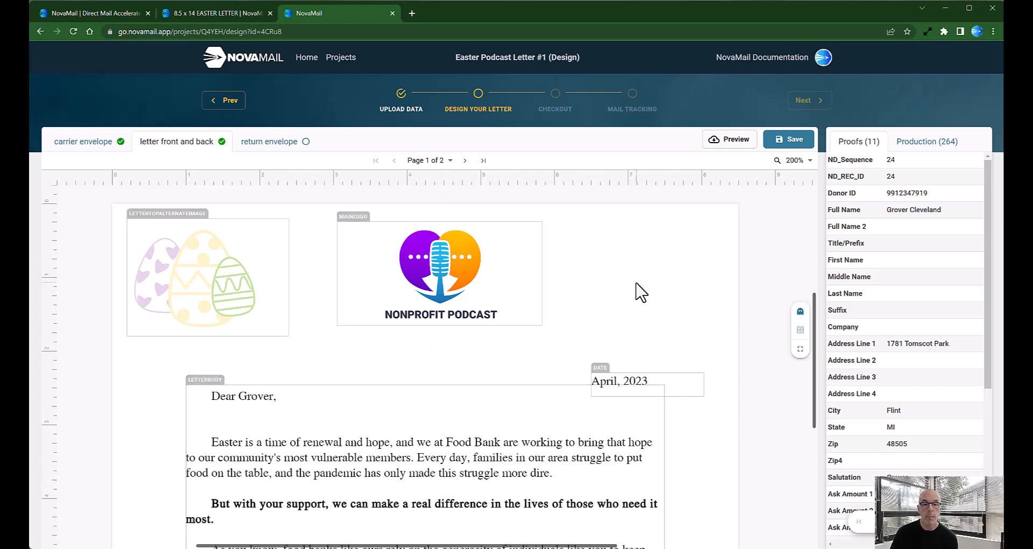
click(800, 330)
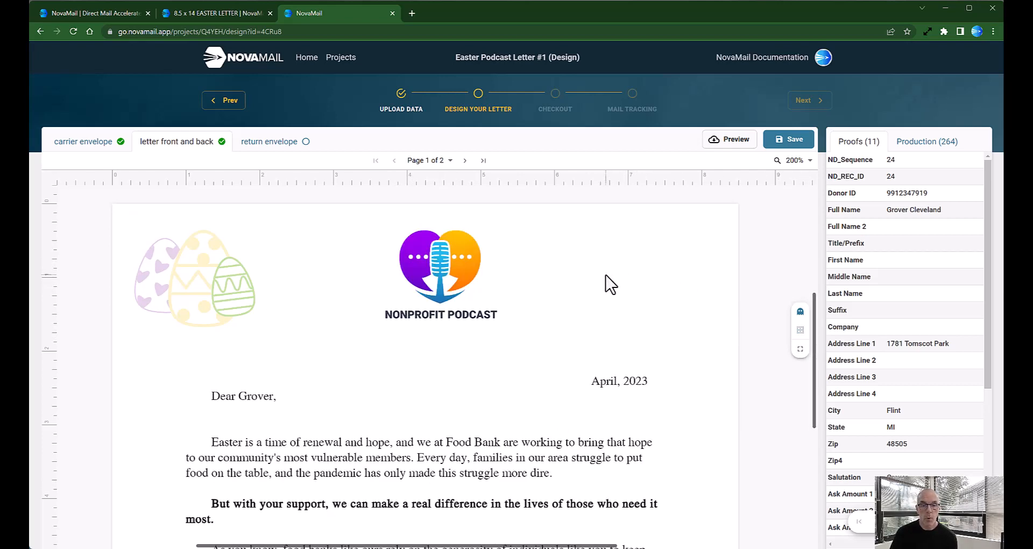
Step: Remove the comma from the letter's date block so that it reads "April 2023"
scroll(592, 301, down, 1)
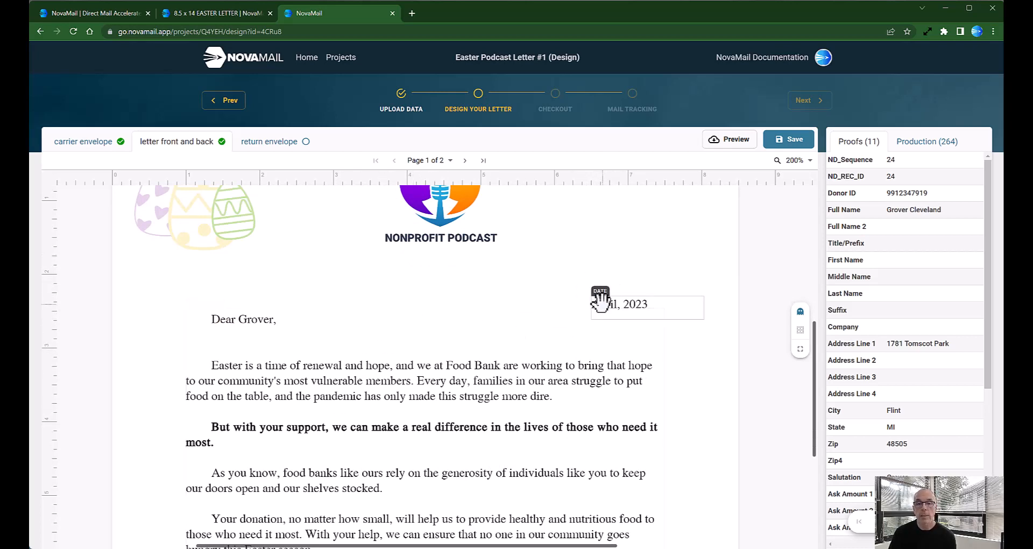
click(637, 305)
double_click(637, 305)
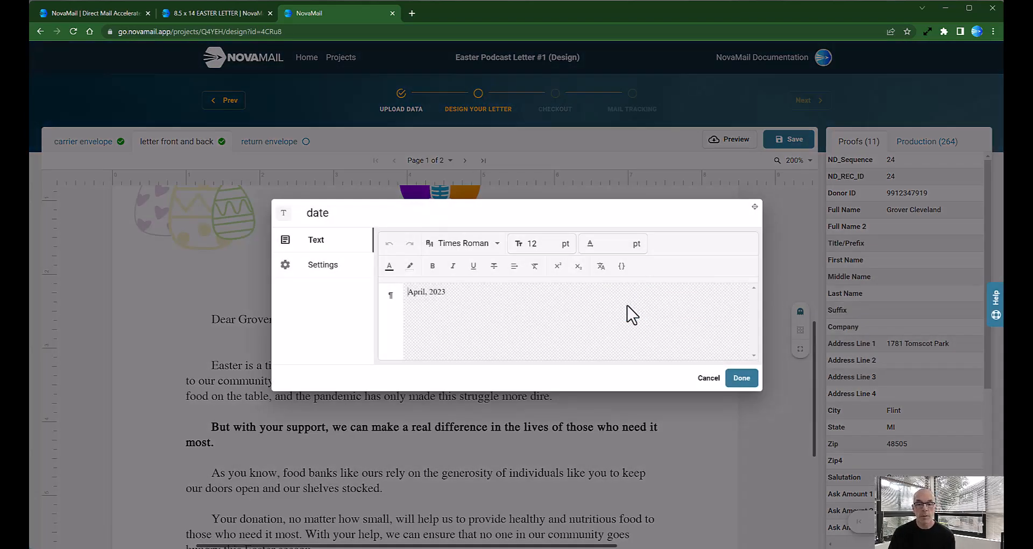
click(425, 293)
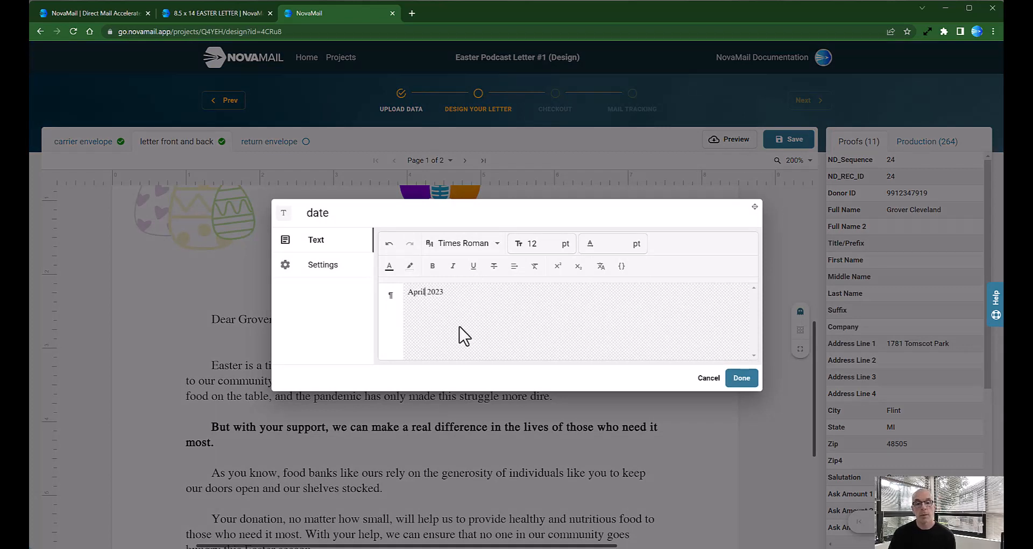
click(739, 378)
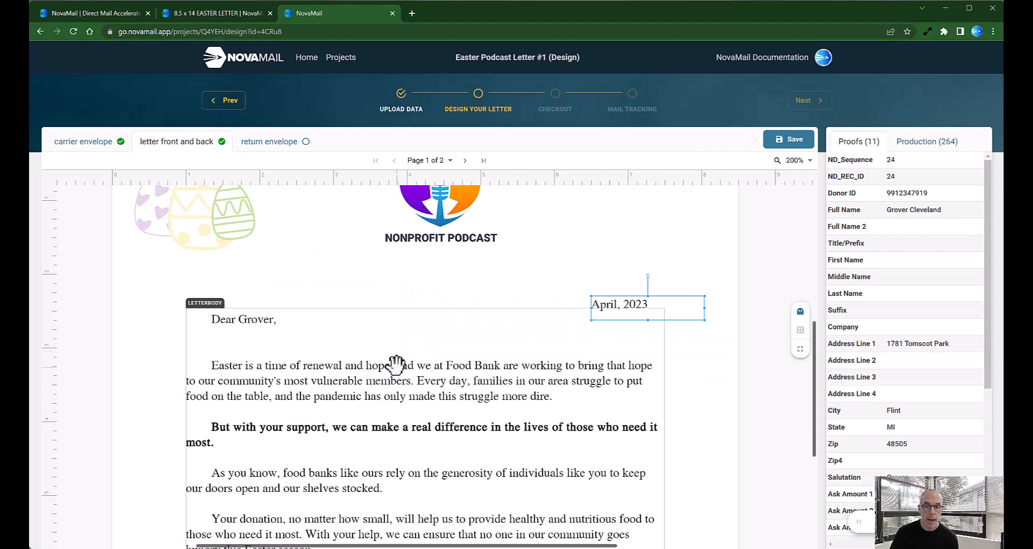
Step: Replace the letter body below the salutation with the Nonprofit Podcast appeal, from "Nonprofit Podcast is an organization" through the P.S. about tax-deductible donations
scroll(357, 334, down, 1)
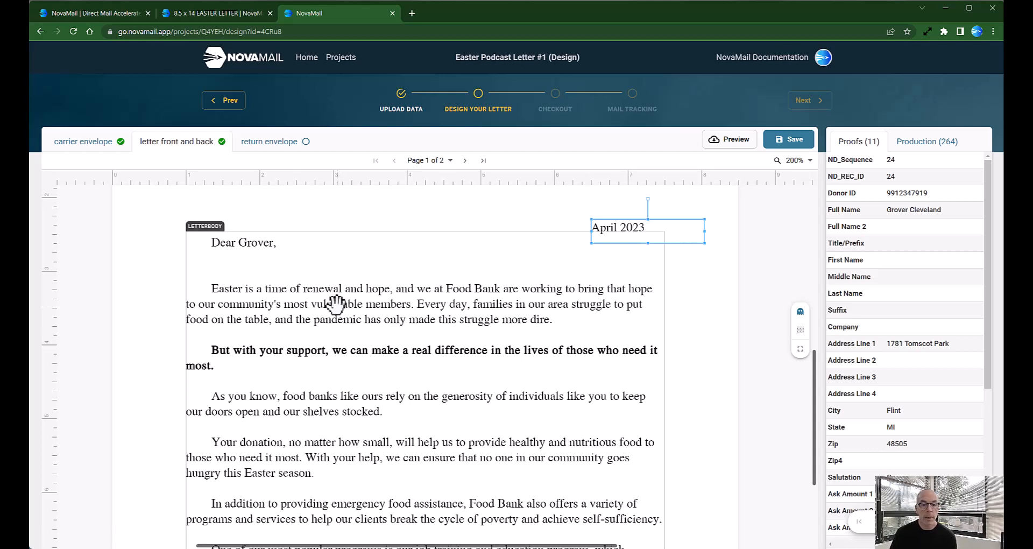
click(309, 307)
double_click(308, 307)
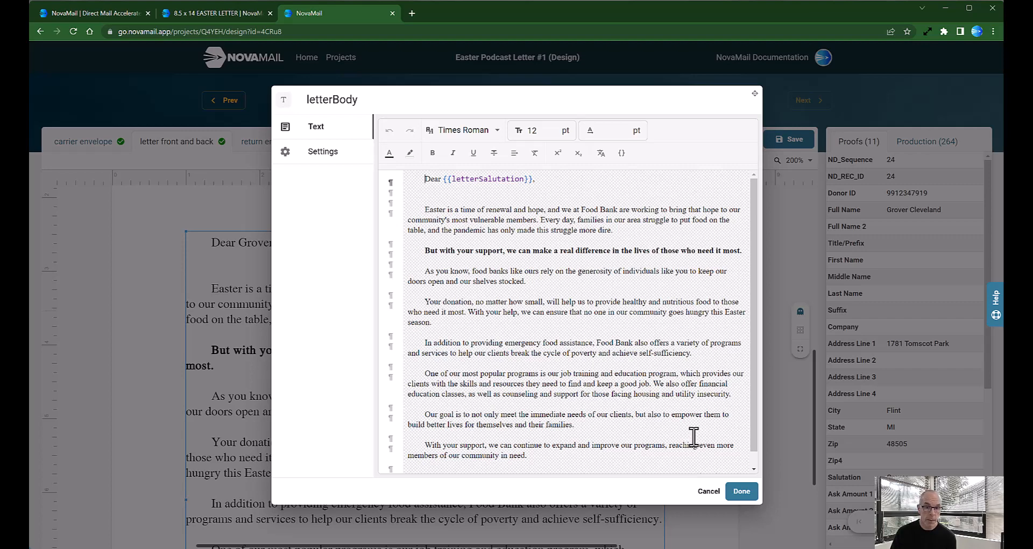
scroll(542, 395, down, 1)
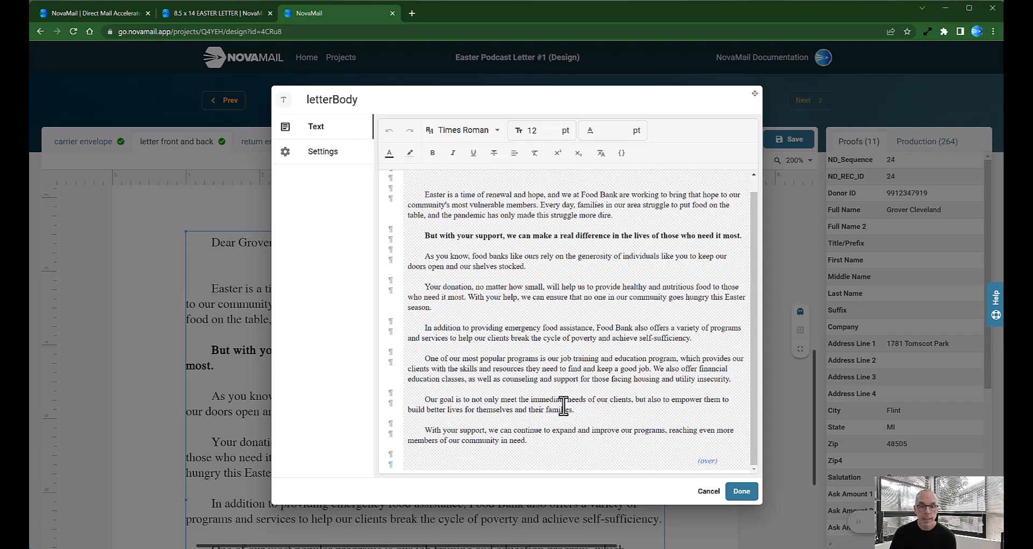
scroll(566, 405, up, 1)
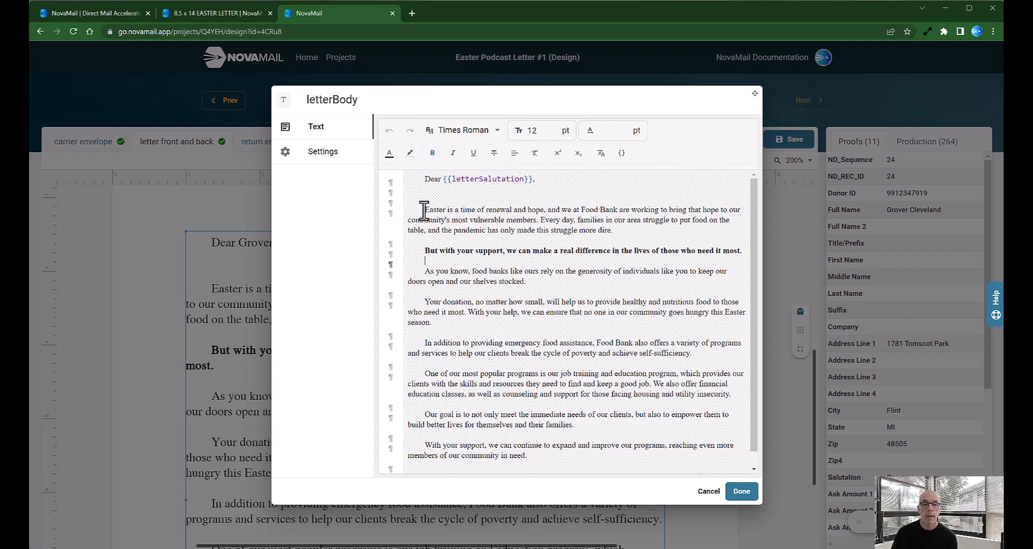
drag(424, 210, 722, 461)
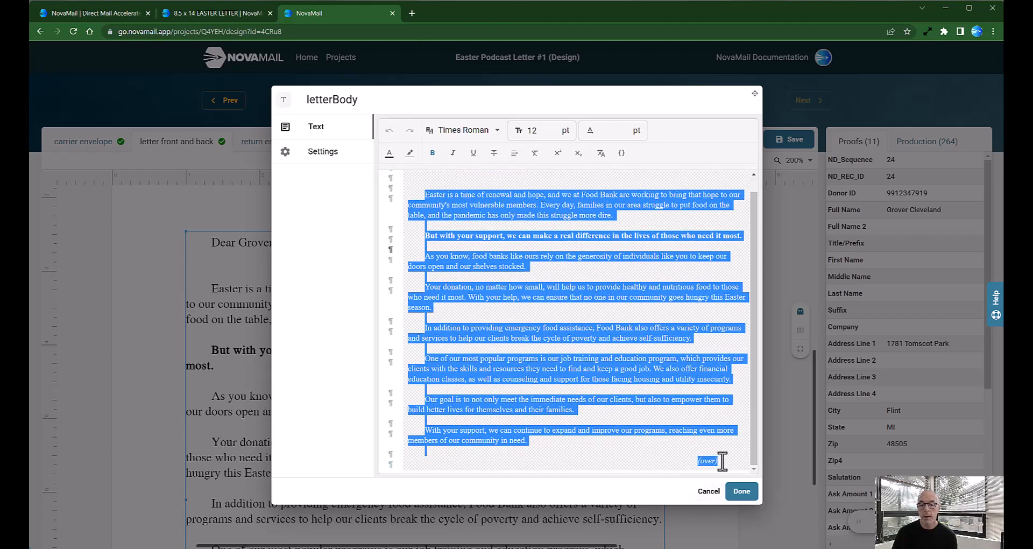
key(BackSpace)
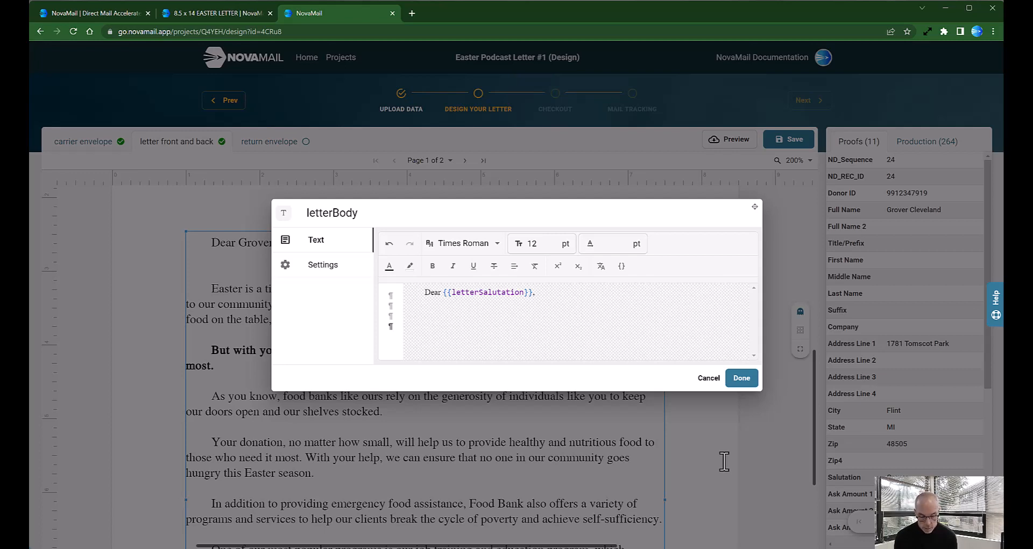
text(Nonprofit Podcast is an organization that has been providing valuable information and resources to our listeners since 1995! Our mission is to provide resources to everyone regardless of ability to pay. However, we need your help to continue providing this valuable service. Our podcast is completely funded by donations from listeners like you. We understand that times are tough for many people, but any amount you can give will help us stay on the air. A donation of just $500 will help us cover our operating costs for 1 day. If you're able to give more, we would be incredibly grateful. Your donation will go directly towards keeping our podcast running and ensuring that we can continue to provide valuable information and resources to our listeners. We understand that not everyone is able to give financially, and that's okay. If you can't give, please consider sharing our podcast with your friends and family. Thank you for your support and for helping us continue to make a difference in the lives of our listeners. Sincerely, First Name Last Name Director Nonprofit Podcast P.S. Your donation is tax-deductible and you will receive a receipt for your contribution.)
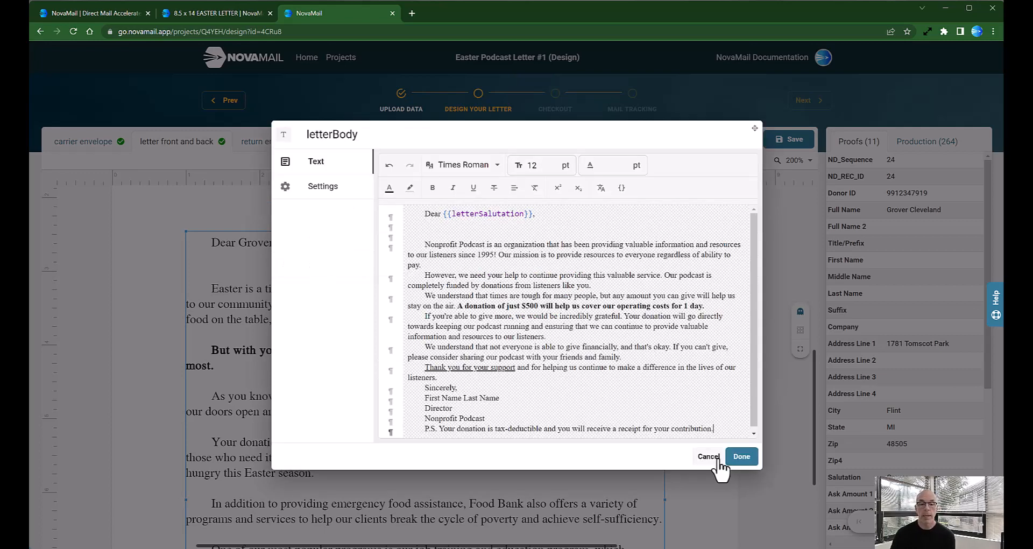
Step: Remove the extra blank line below the salutation and separate the letterBody paragraphs, through to "Sincerely,", with one blank line each
click(426, 223)
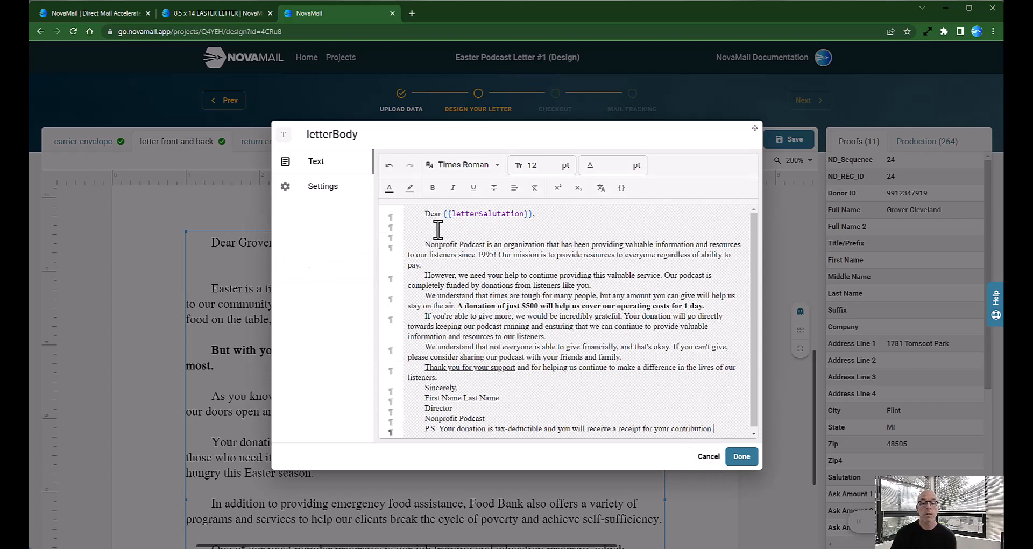
key(BackSpace)
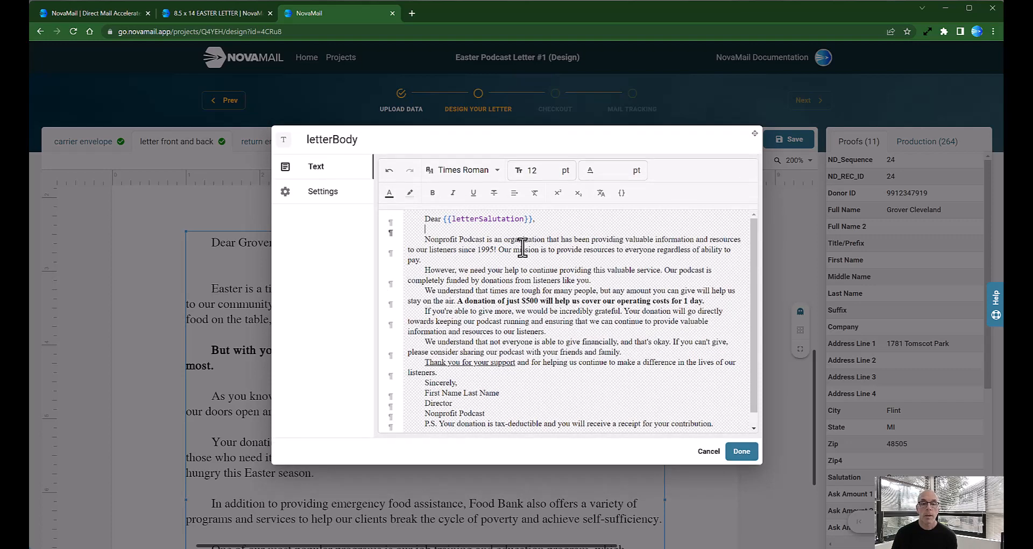
click(452, 261)
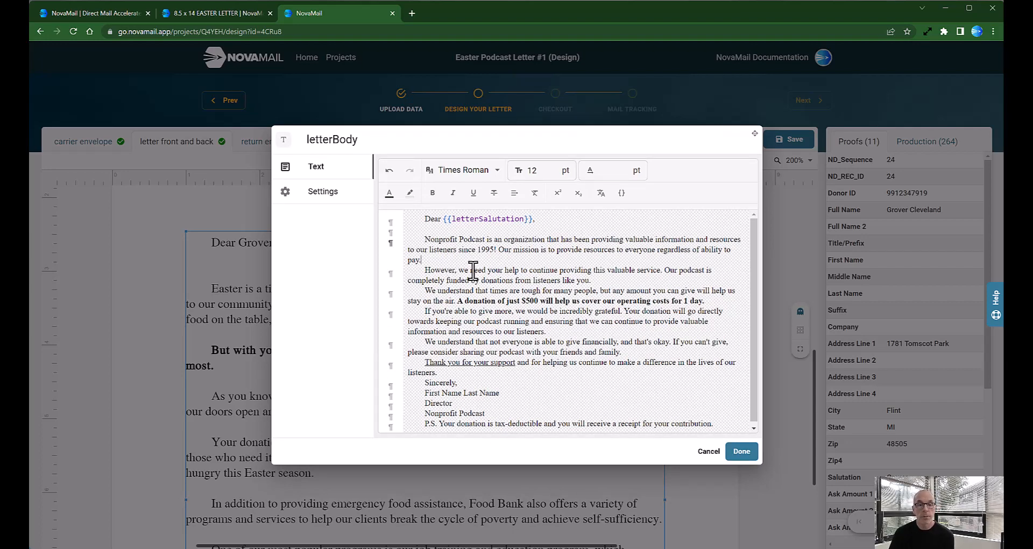
key(Return)
click(618, 288)
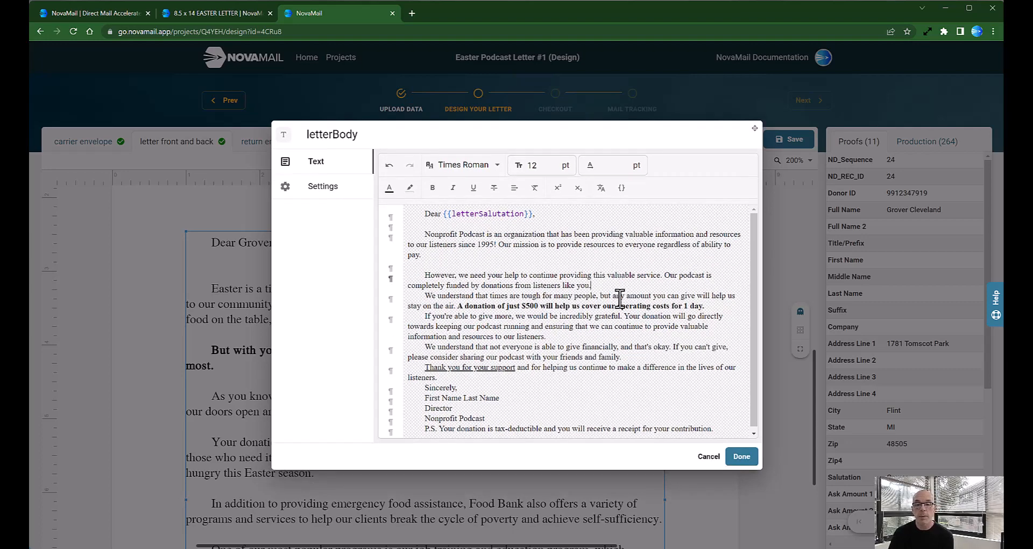
key(Return)
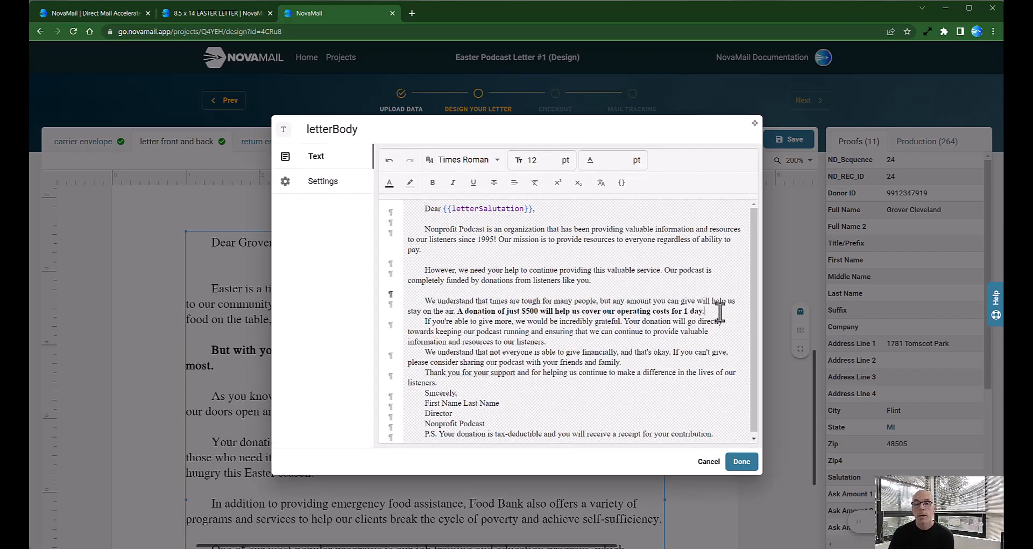
click(704, 312)
key(Return)
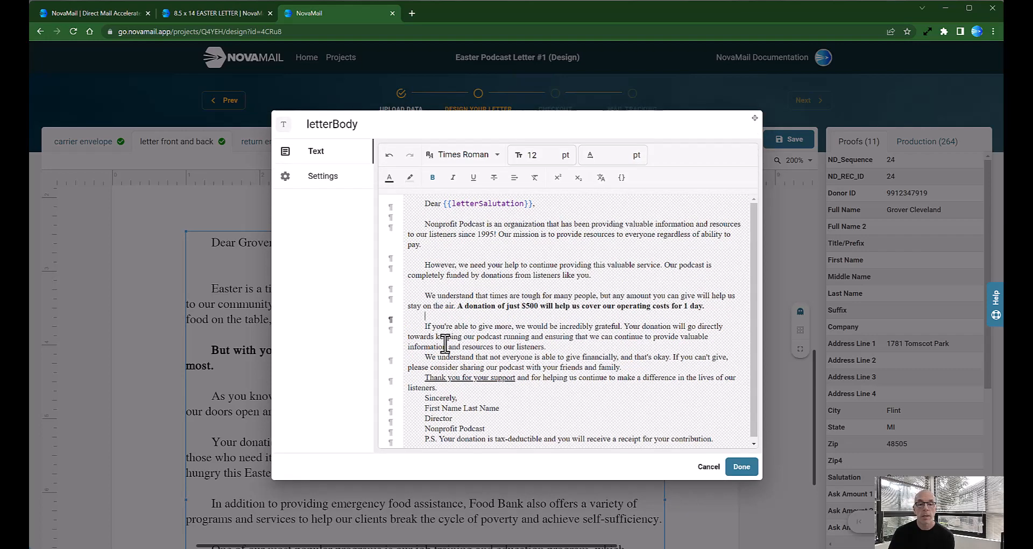
click(563, 347)
key(Return)
click(634, 372)
key(Return)
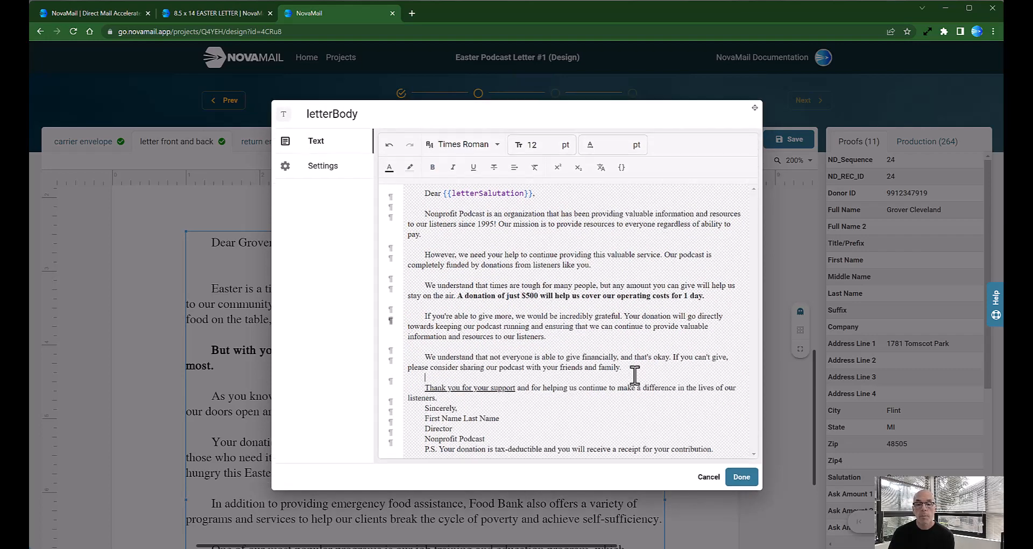
key(Return)
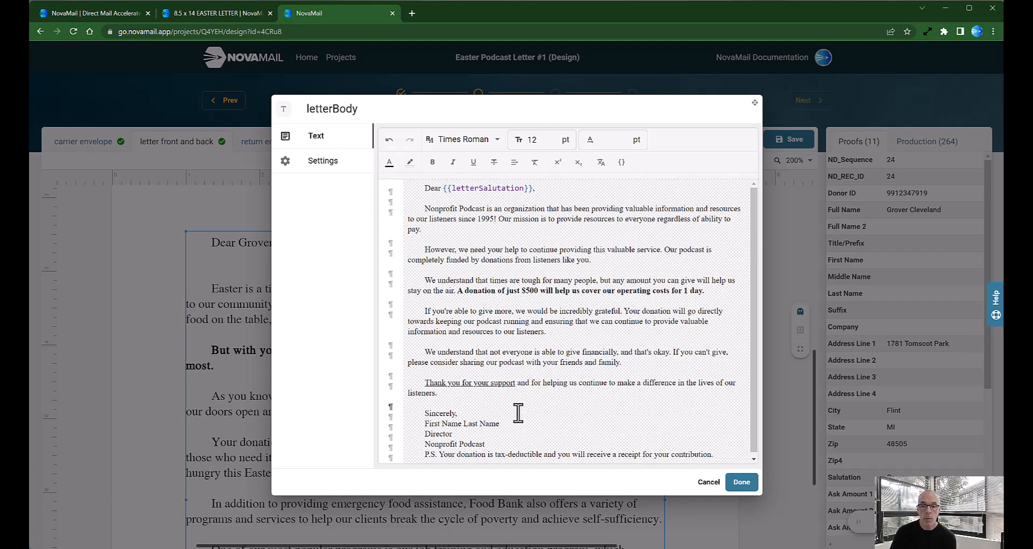
Step: Insert four blank lines below "Sincerely," for the signature and one blank line between "Nonprofit Podcast" and the P.S. line
click(490, 413)
key(Return)
key(Return)
key(Return)
key(Return)
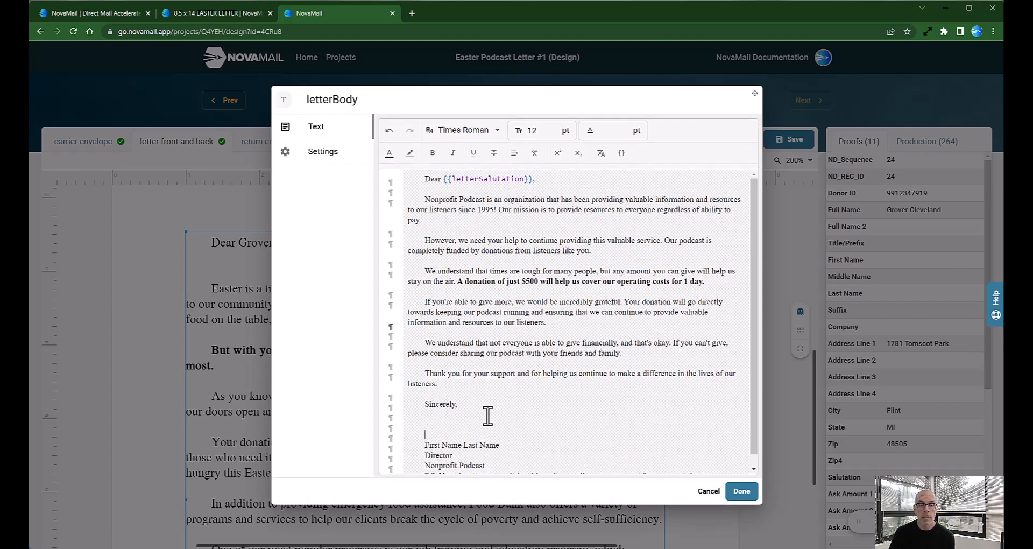
scroll(482, 414, down, 2)
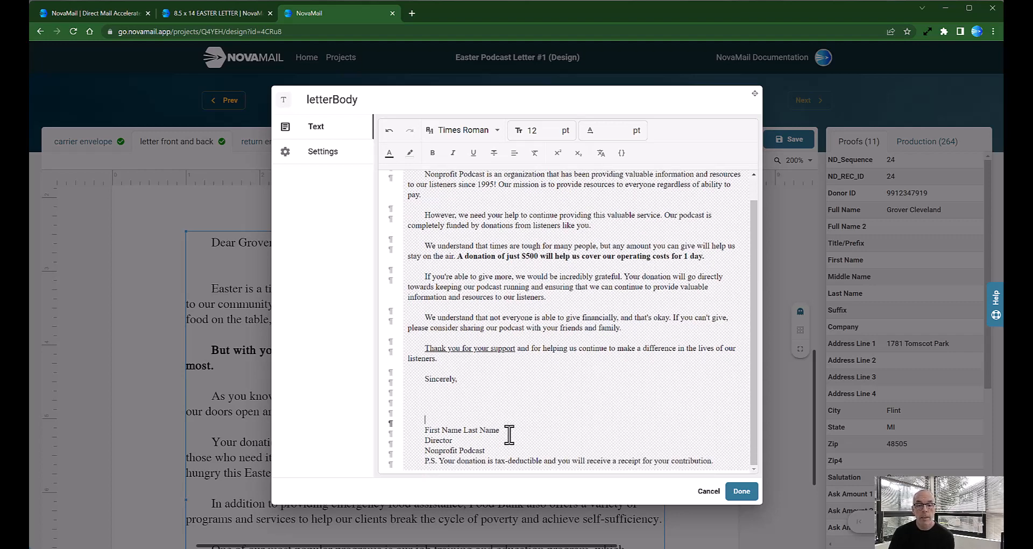
click(505, 451)
key(Return)
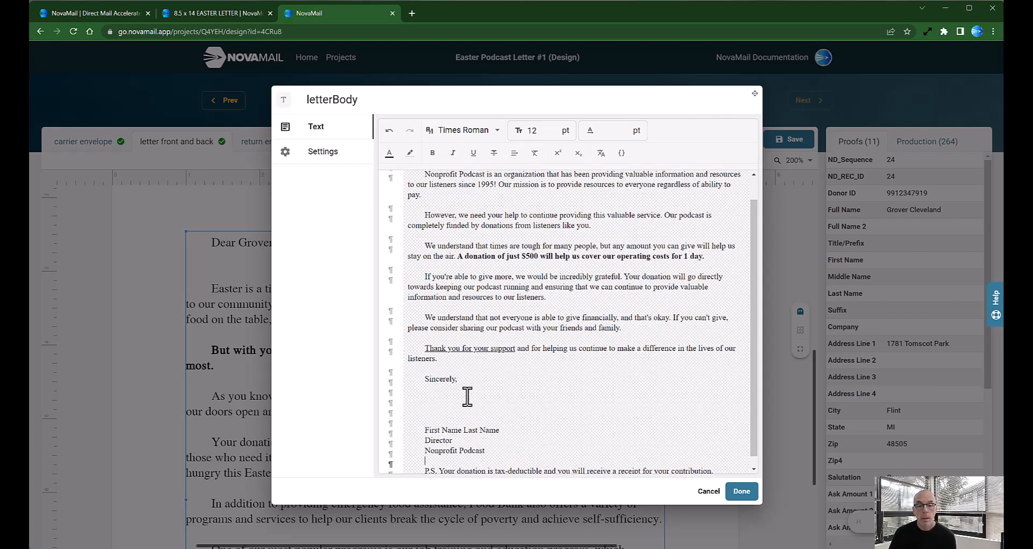
Step: Review the letterBody block's general settings and apply the edited letter text to the page
scroll(492, 400, up, 1)
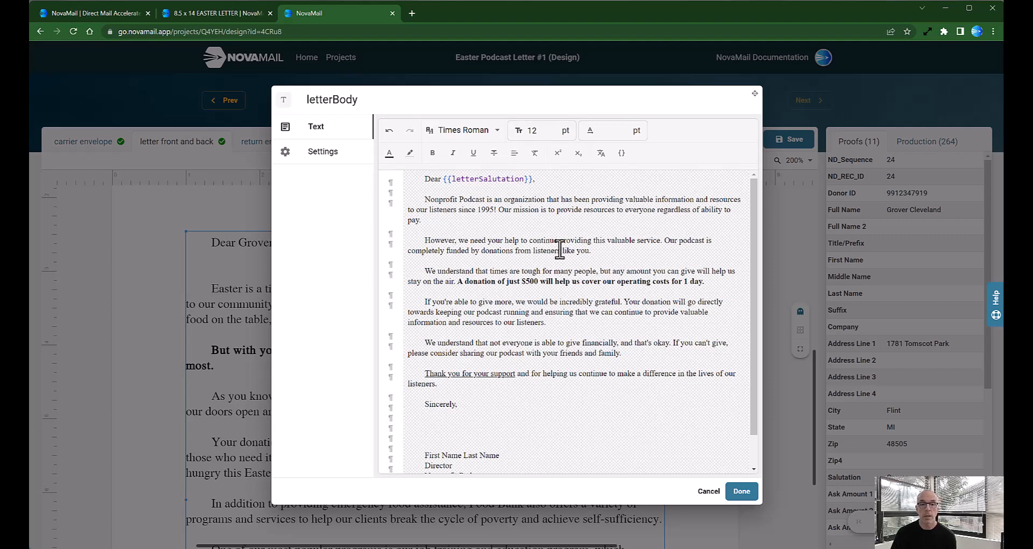
click(332, 165)
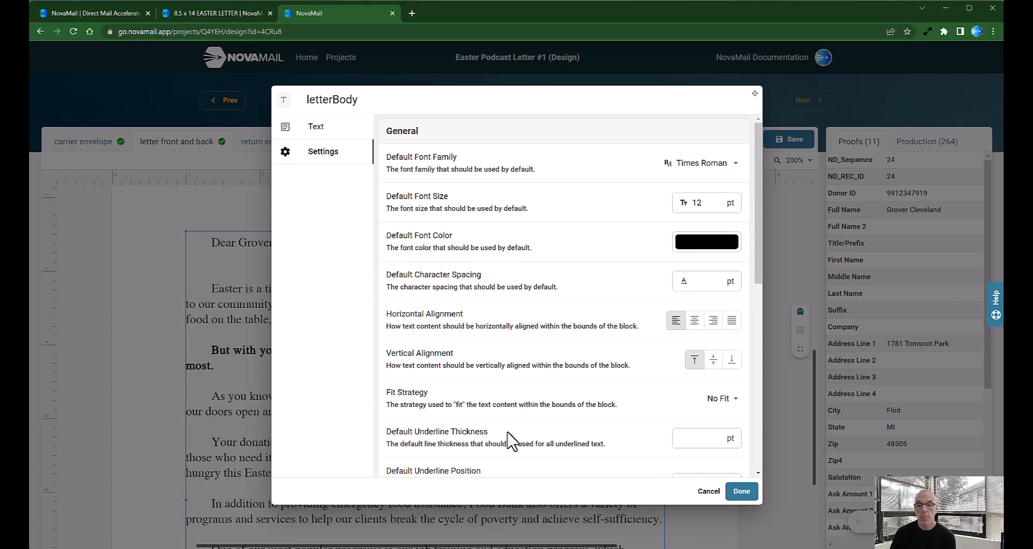
click(741, 491)
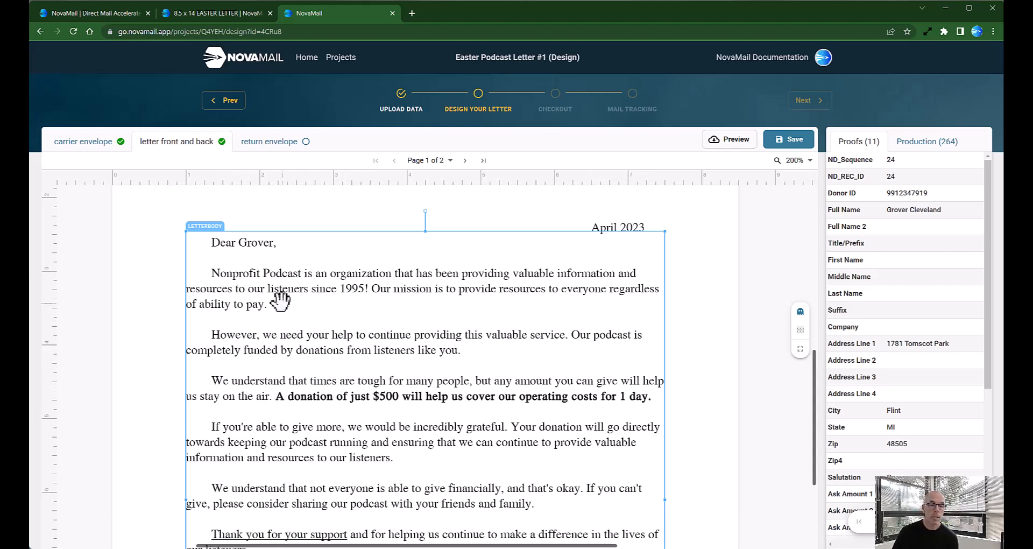
Step: Reopen the letterBody text to examine the letterSalutation placeholder in the greeting, and close the block editor
double_click(327, 278)
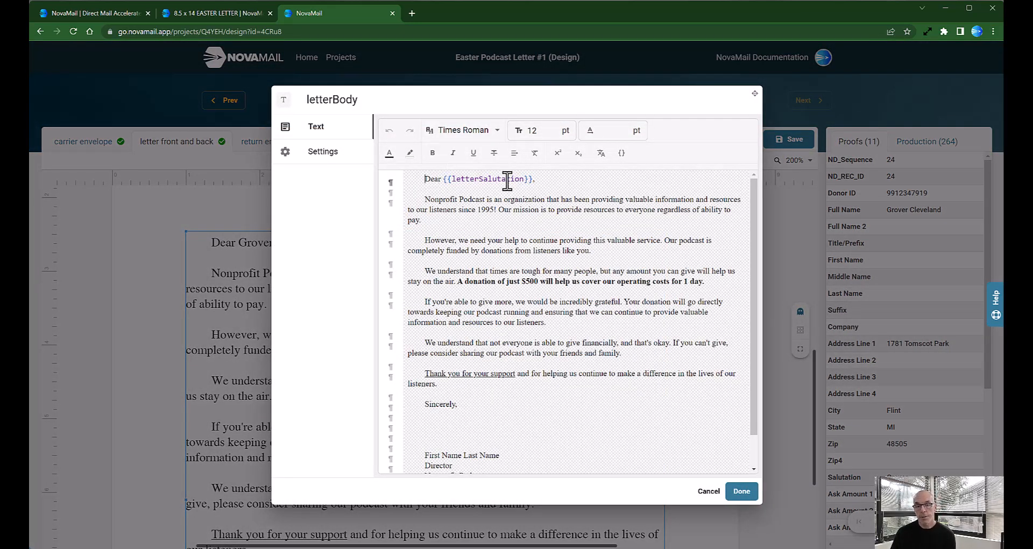
mouse_move(507, 181)
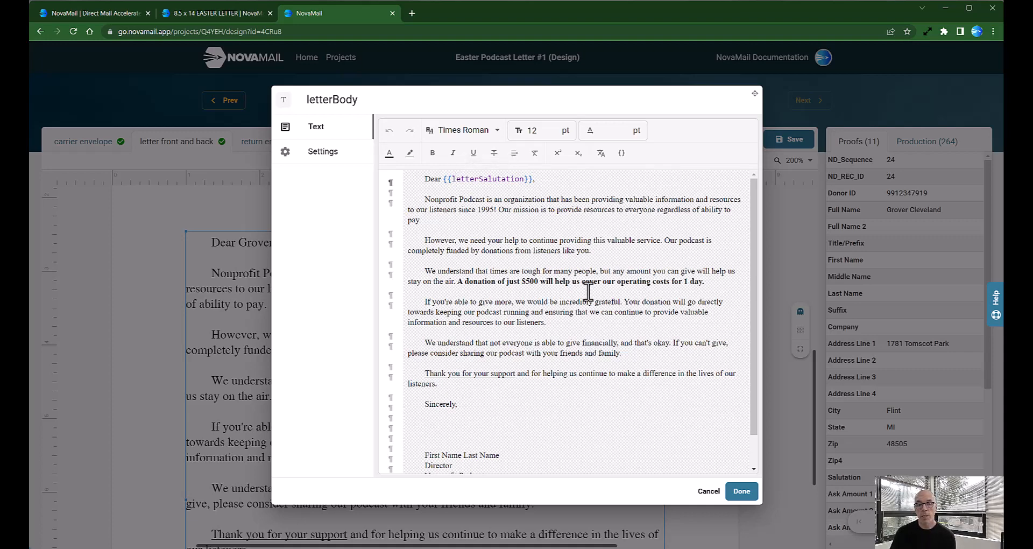
click(742, 491)
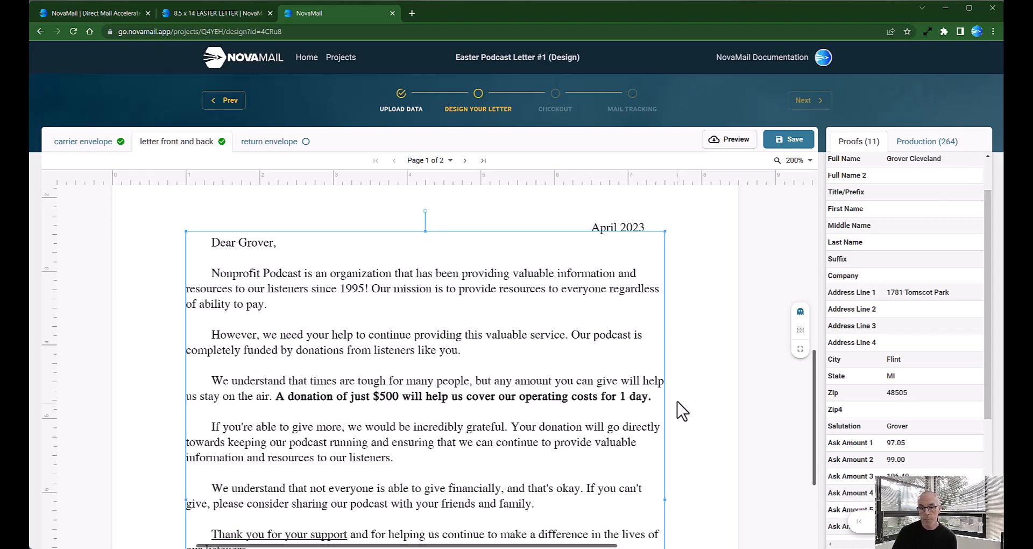
Step: Move the letterSigner front block straight up into the blank space between "Sincerely," and "First Name Last Name"
scroll(672, 371, down, 4)
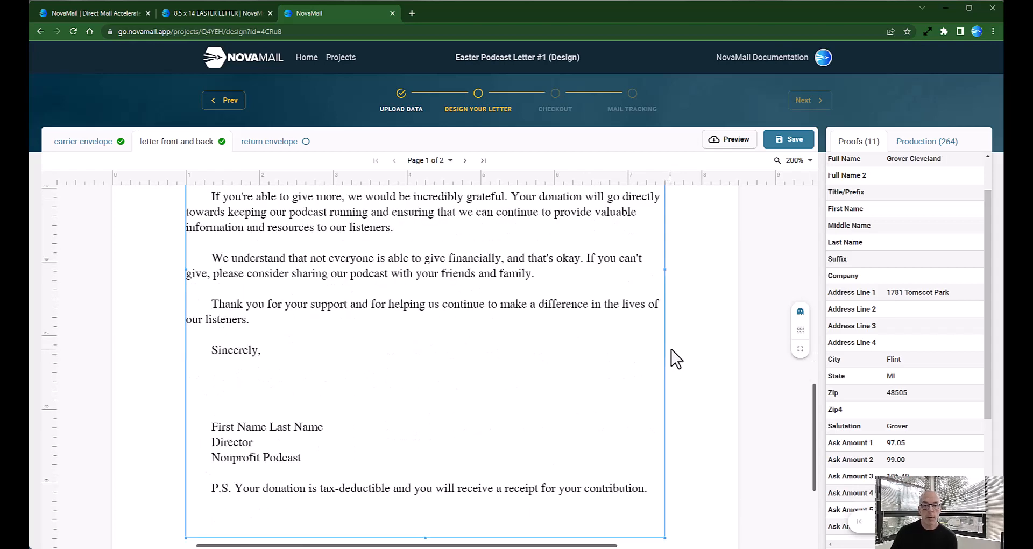
scroll(674, 358, down, 1)
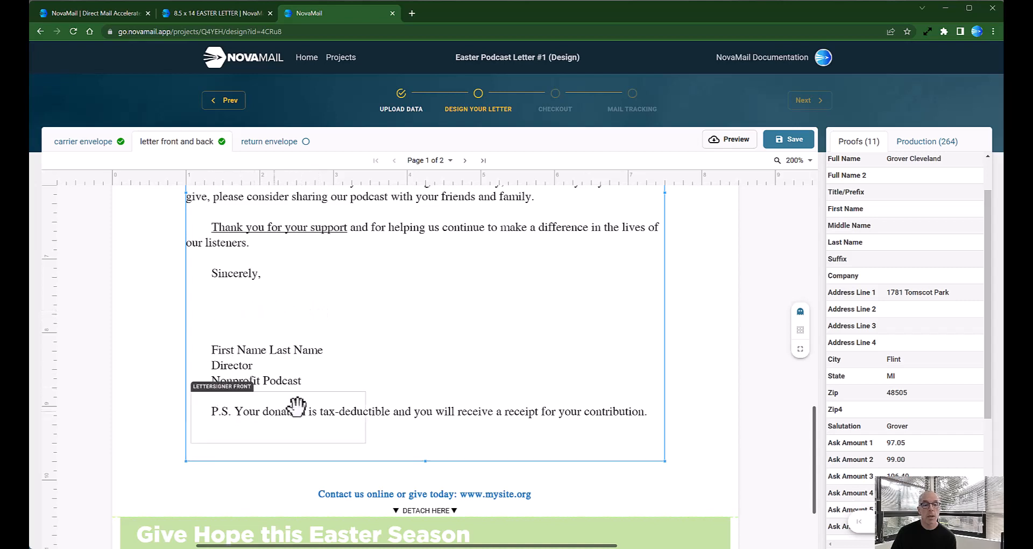
click(241, 401)
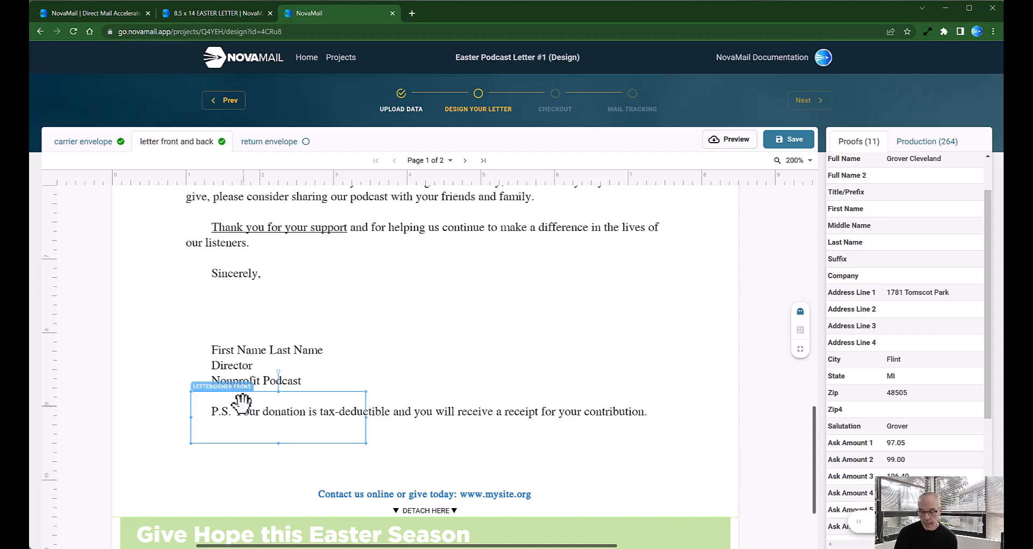
key(Up)
key(Up)
key(Up)
key(Up)
key(Up)
key(Up)
key(Up)
key(Up)
key(Up)
key(Up)
key(Up)
key(Up)
key(Up)
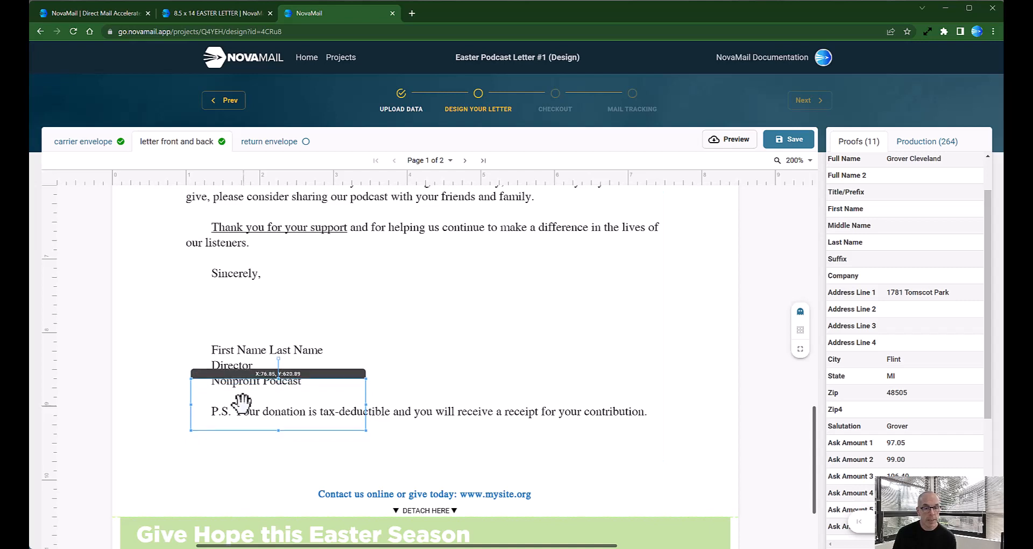
key(Up)
key(Up)
key(Up)
key(Up)
key(Up)
key(Up)
key(Up)
key(Up)
key(Up)
key(Up)
key(Up)
key(Up)
key(Up)
key(Up)
key(Up)
key(Up)
key(Up)
key(Up)
key(Up)
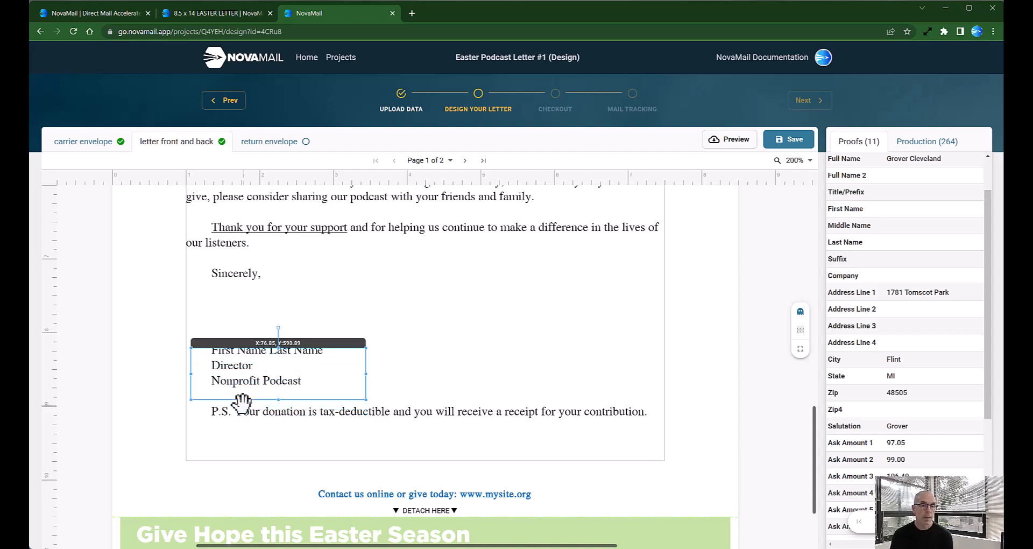
key(Up)
key(Up)
key(Up)
key(Up)
key(Up)
key(Up)
key(Up)
key(Up)
key(Up)
key(Up)
key(Up)
key(Up)
key(Up)
key(Up)
key(Up)
key(Up)
key(Up)
key(Up)
key(Up)
key(Up)
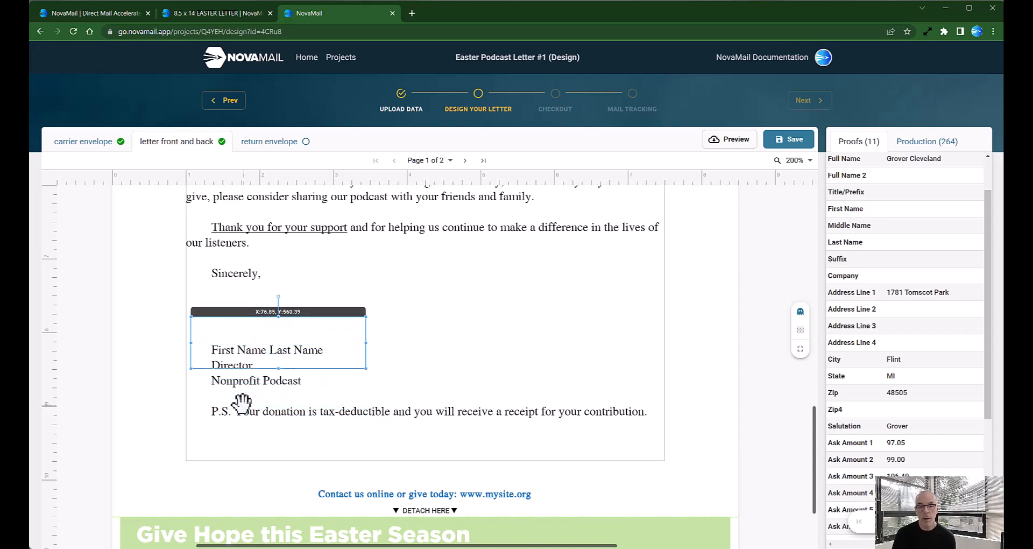
key(Up)
key(Up)
key(Up)
key(Up)
key(Up)
key(Up)
key(Up)
key(Up)
key(Up)
key(Up)
key(Up)
key(Up)
key(Up)
key(Up)
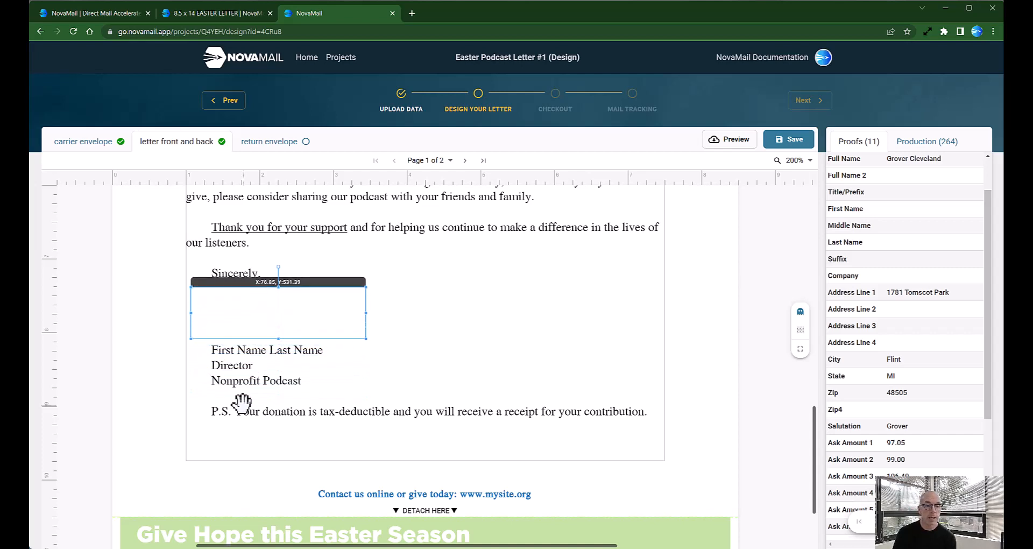
key(Up)
key(Up)
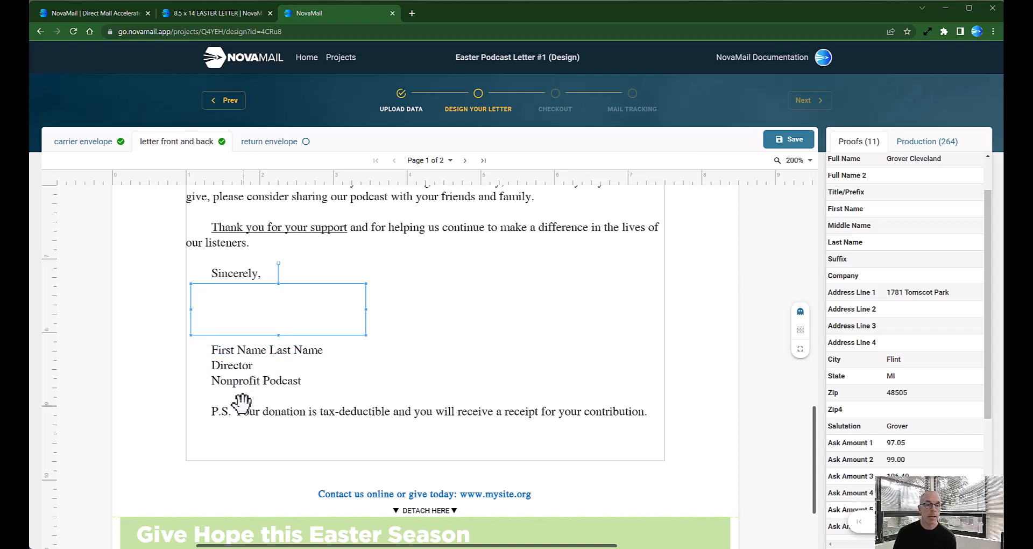
Step: Set the letterSigner front block's static image to mm_signature, apply it and deselect the block
double_click(270, 309)
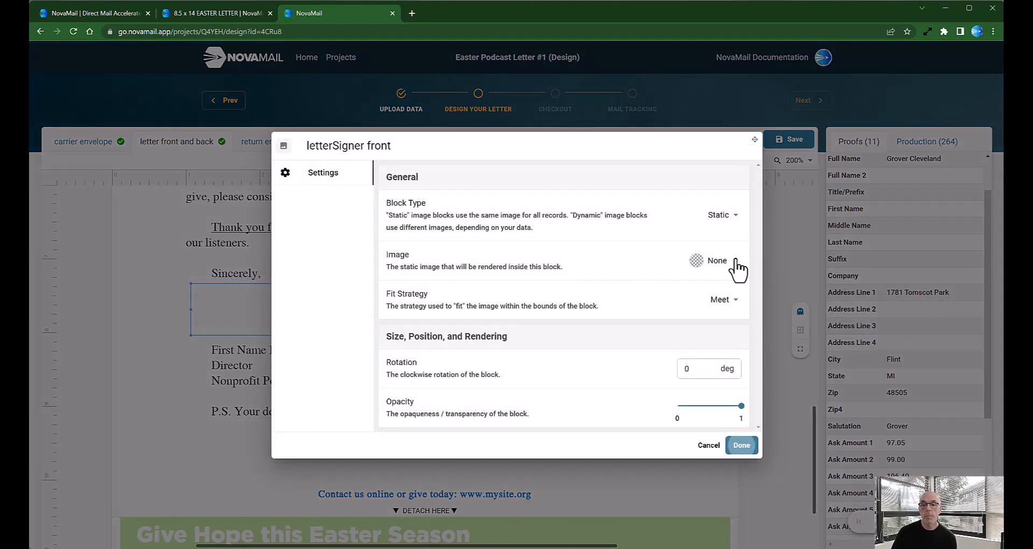
click(726, 264)
click(723, 268)
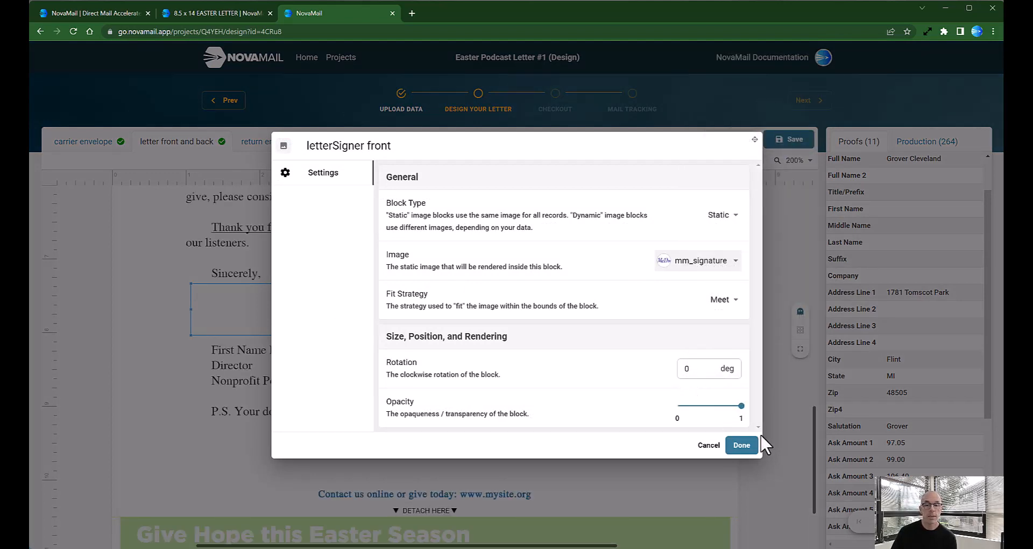
click(741, 445)
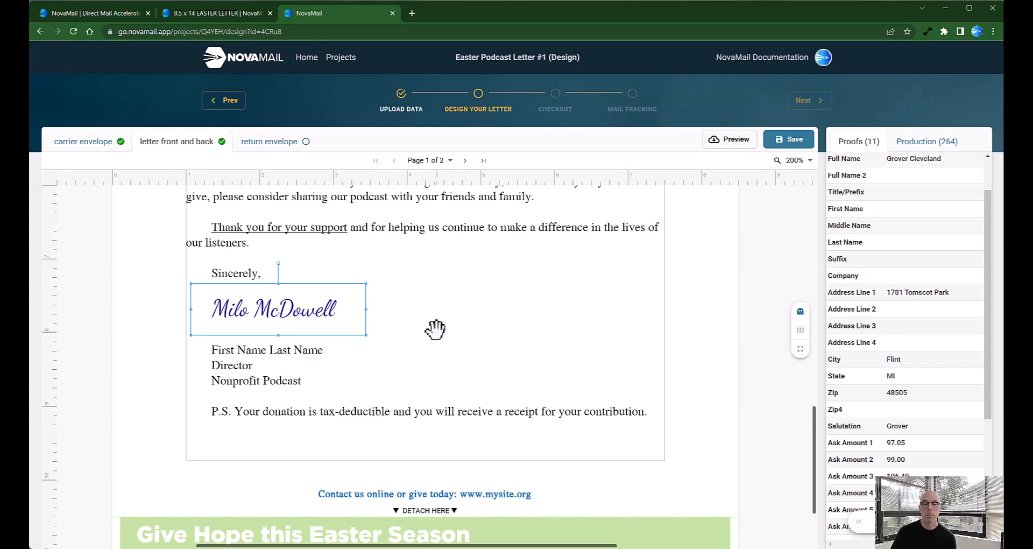
click(434, 330)
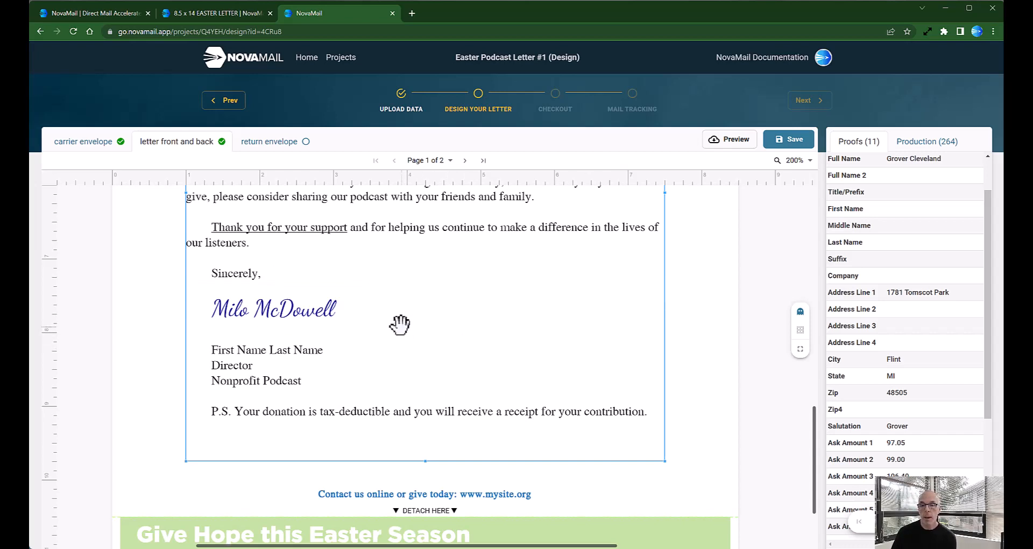
Step: Append "/ontheair" to the website placeholder in the online contact line above the detach mark
scroll(397, 324, down, 2)
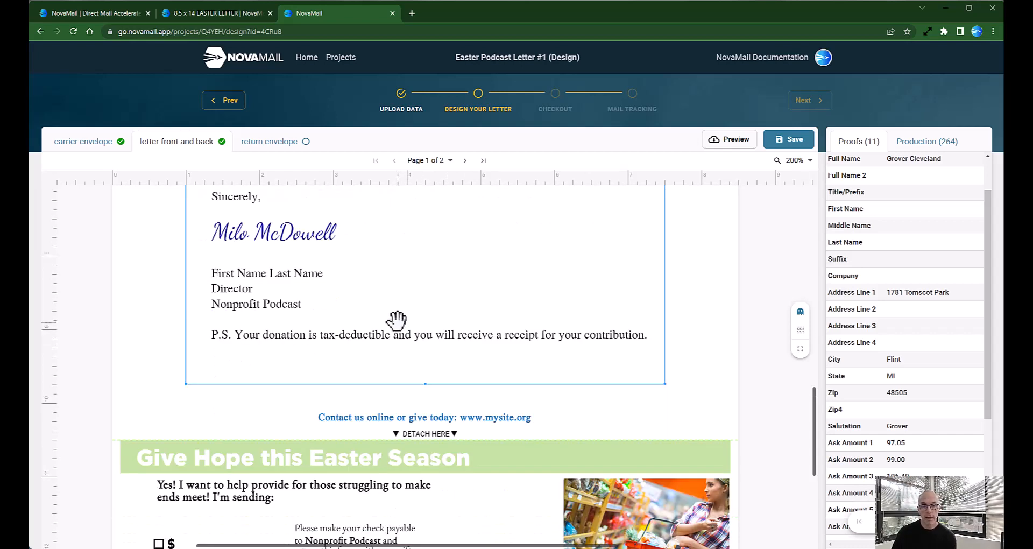
scroll(397, 320, down, 1)
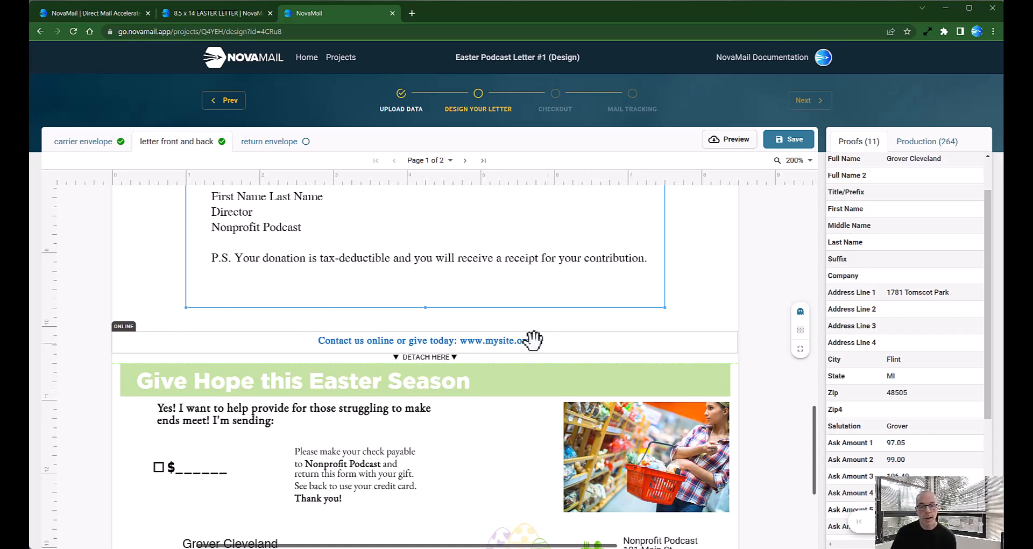
click(495, 339)
double_click(495, 339)
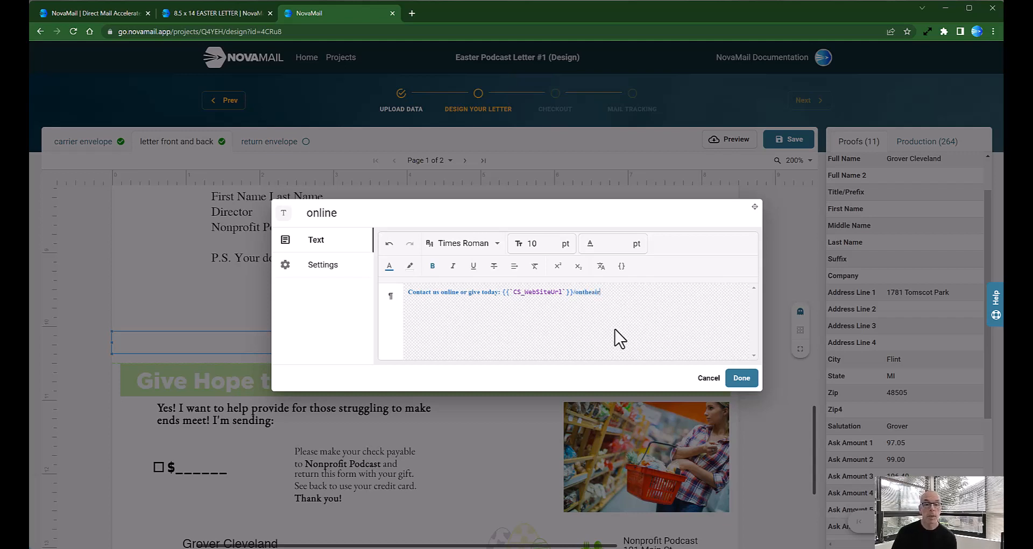
click(742, 380)
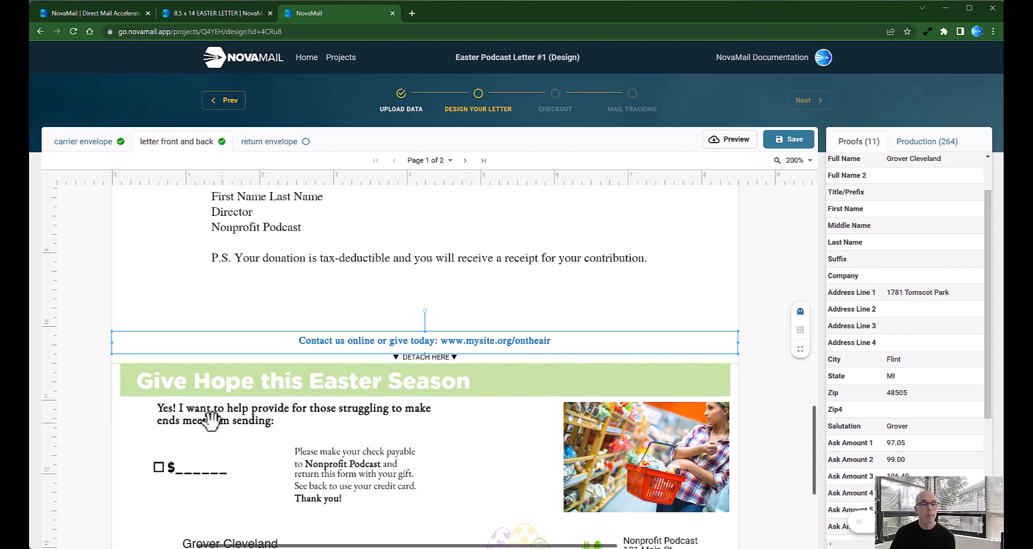
Step: Open the RDHEADLINE block on the reply form and set its full headline's font color to hex 9701EA
scroll(502, 418, down, 1)
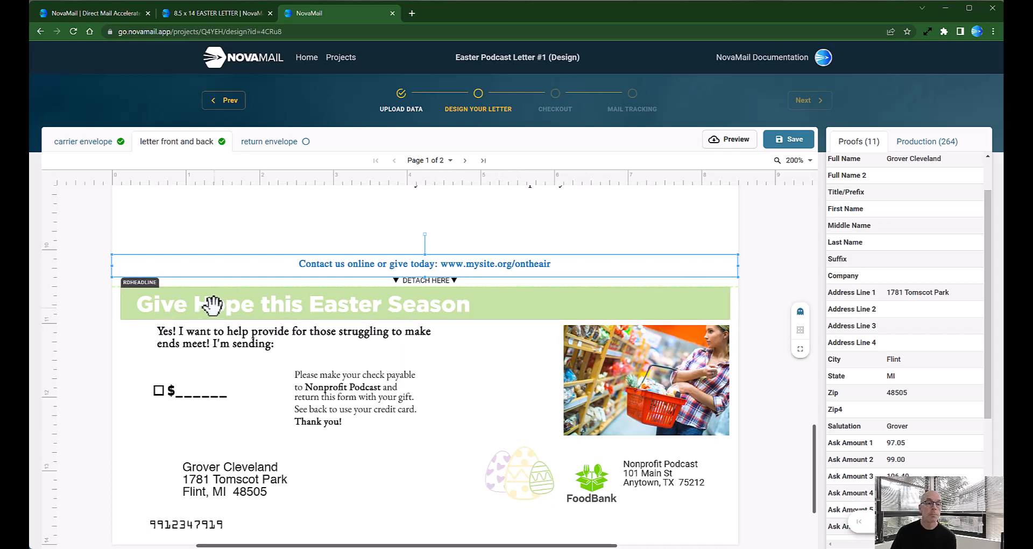
click(331, 305)
double_click(330, 303)
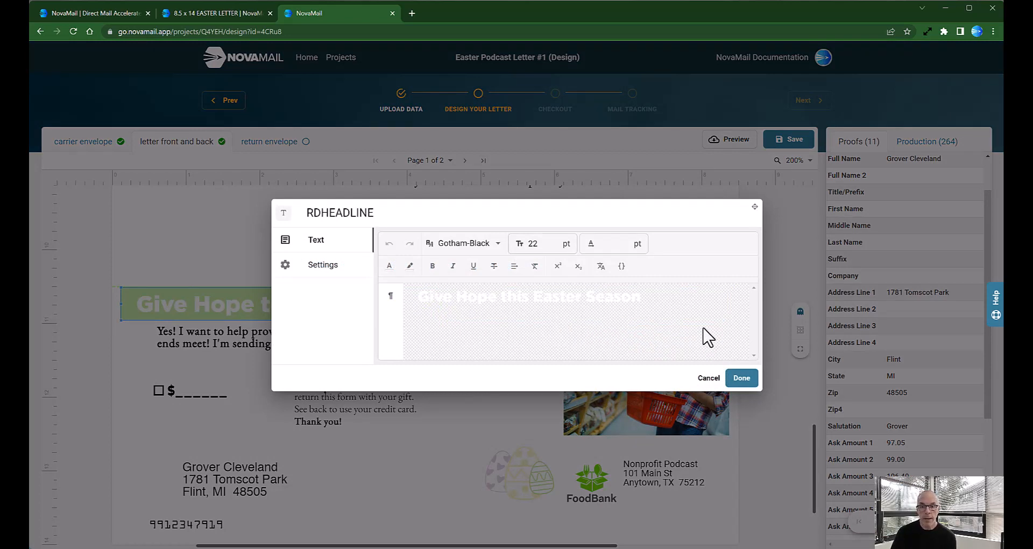
drag(659, 297, 394, 307)
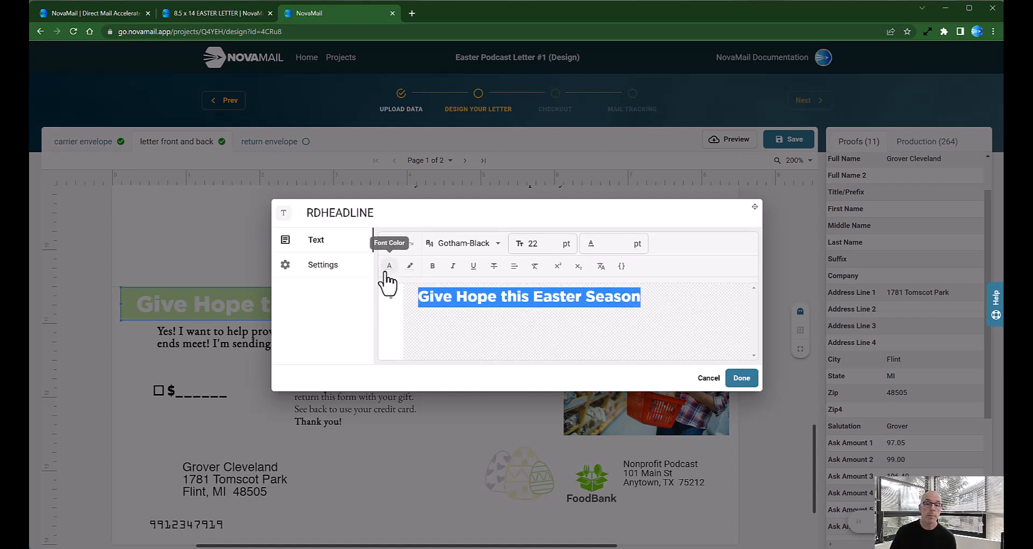
click(386, 270)
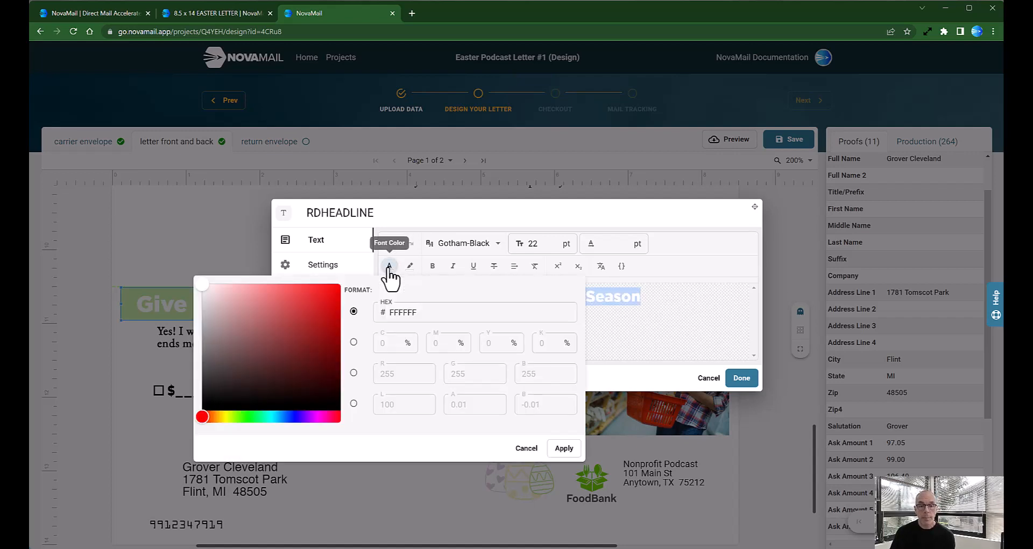
double_click(403, 312)
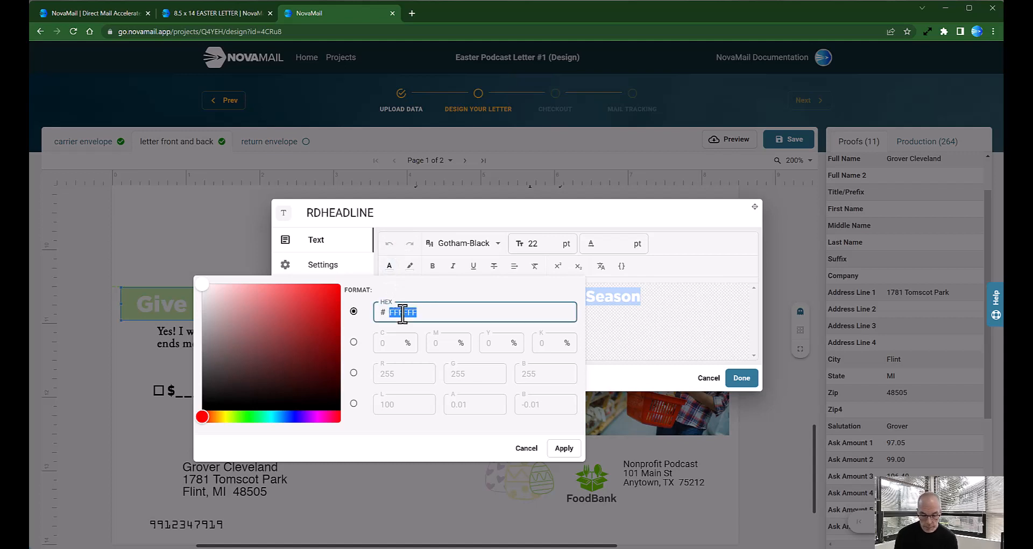
text(9701EA)
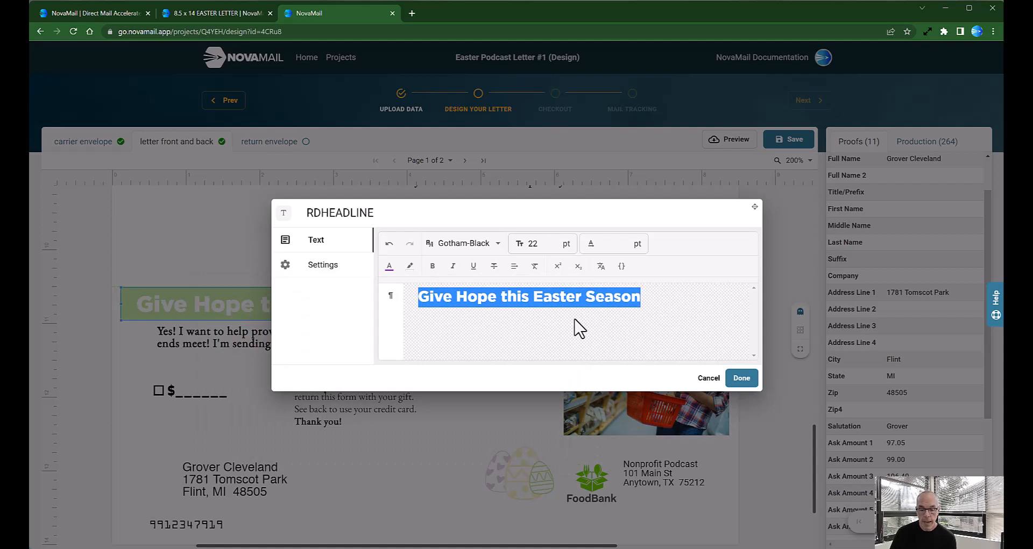
Step: Replace the word "Give" in the reply form headline with "Broadcast" and apply the block changes
click(496, 296)
double_click(435, 296)
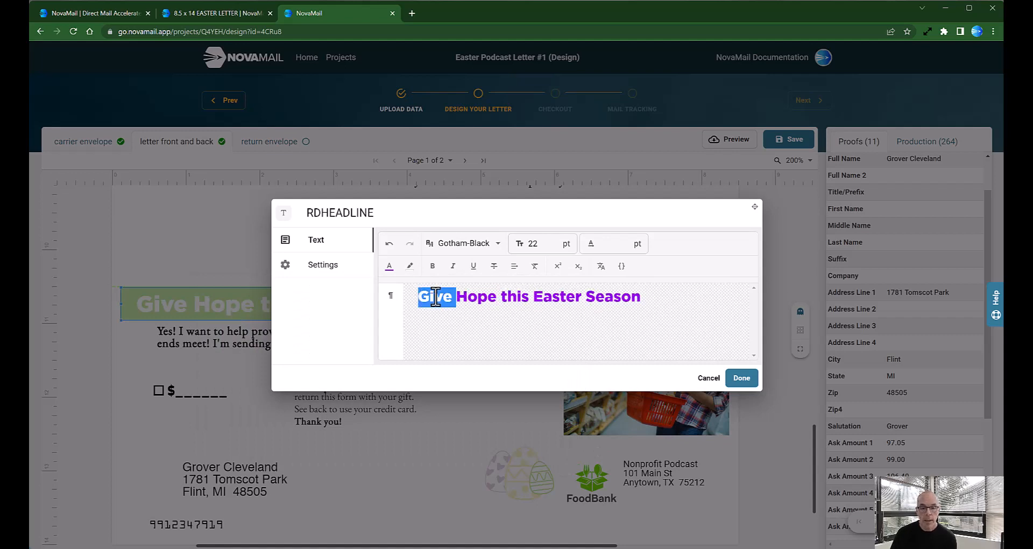
text(Broadcast)
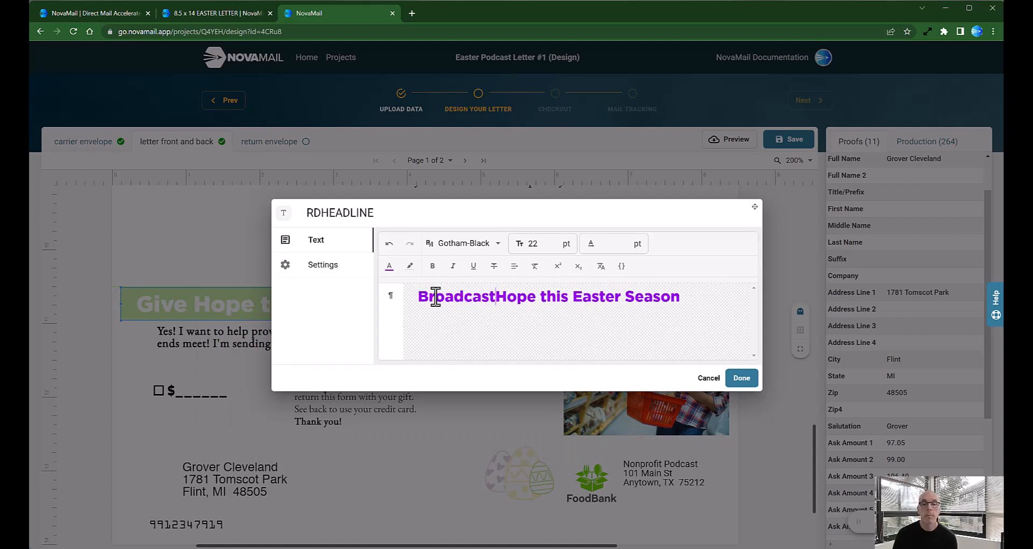
click(737, 378)
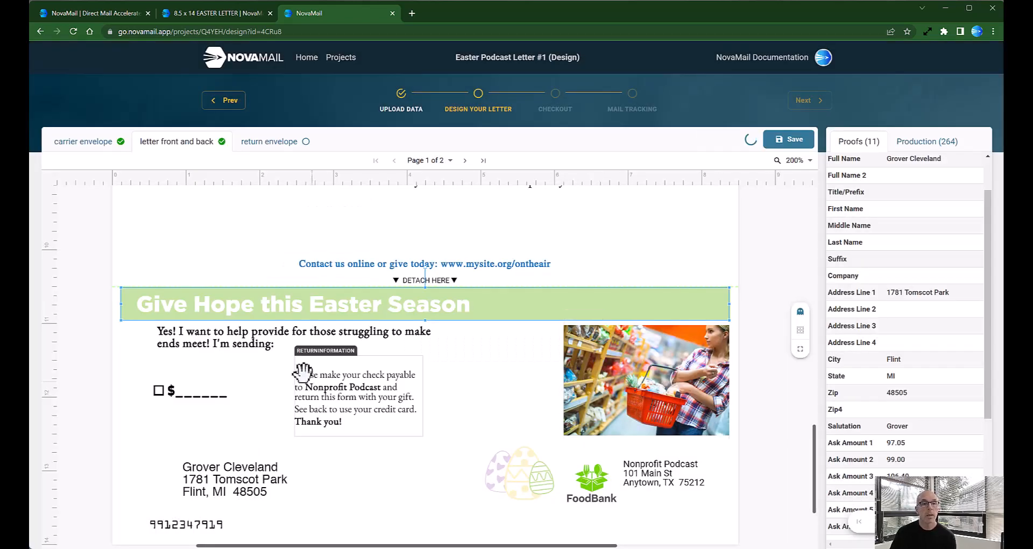
Step: Reword the reply form's "yes" block to "Yes! I want to help you keep spreading the news in these trying times! I'm sending:"
double_click(215, 338)
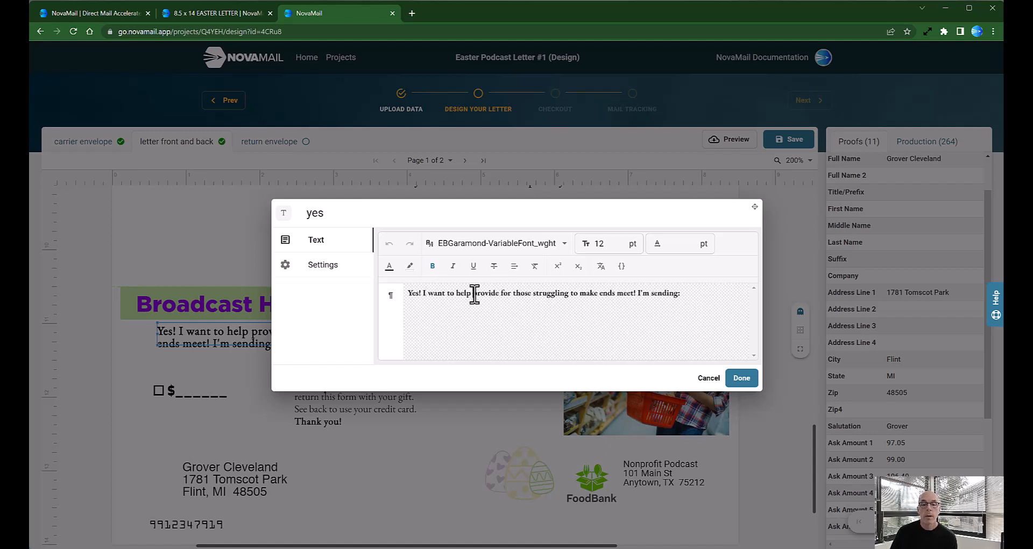
drag(474, 293, 633, 297)
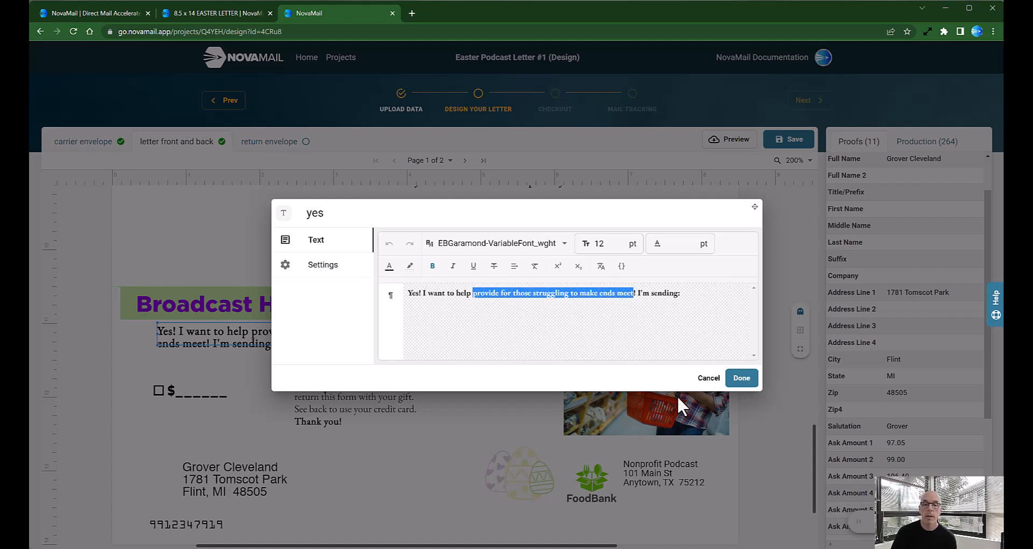
text(you keep)
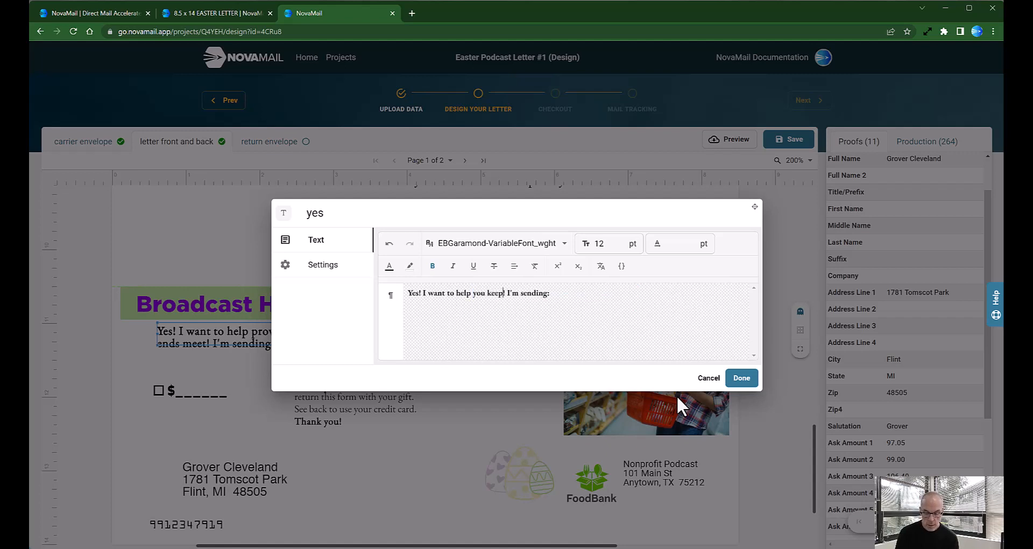
text( spreading the)
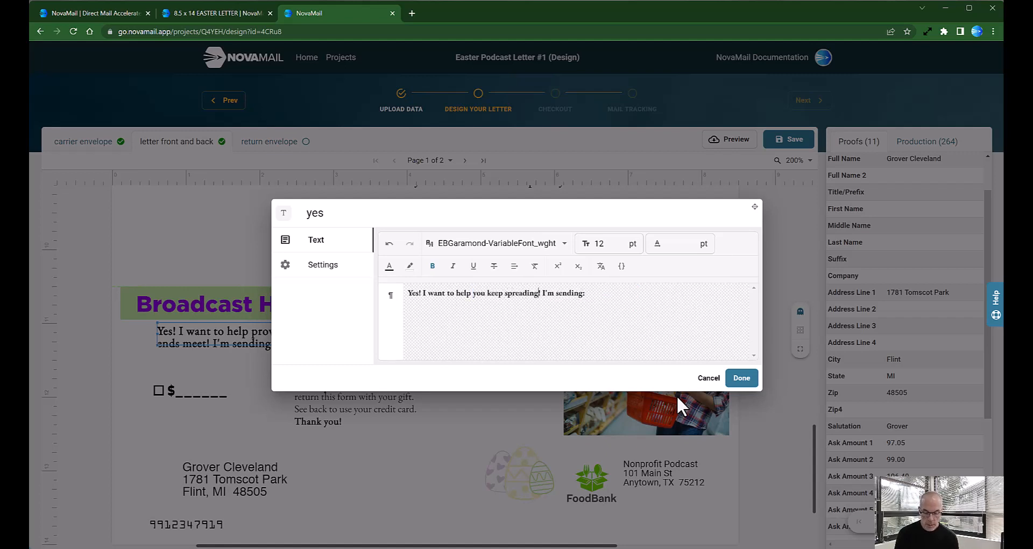
text( news)
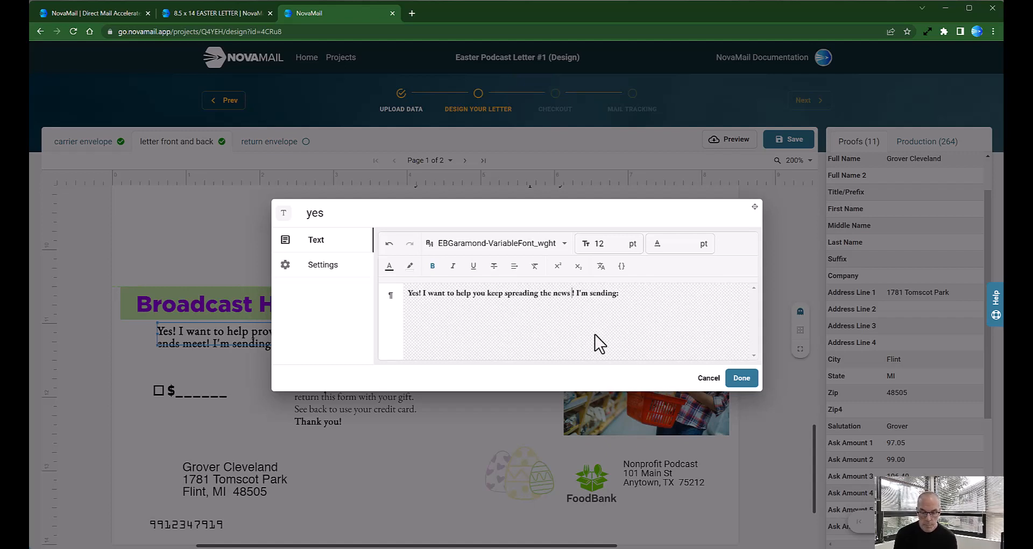
text( in these trying)
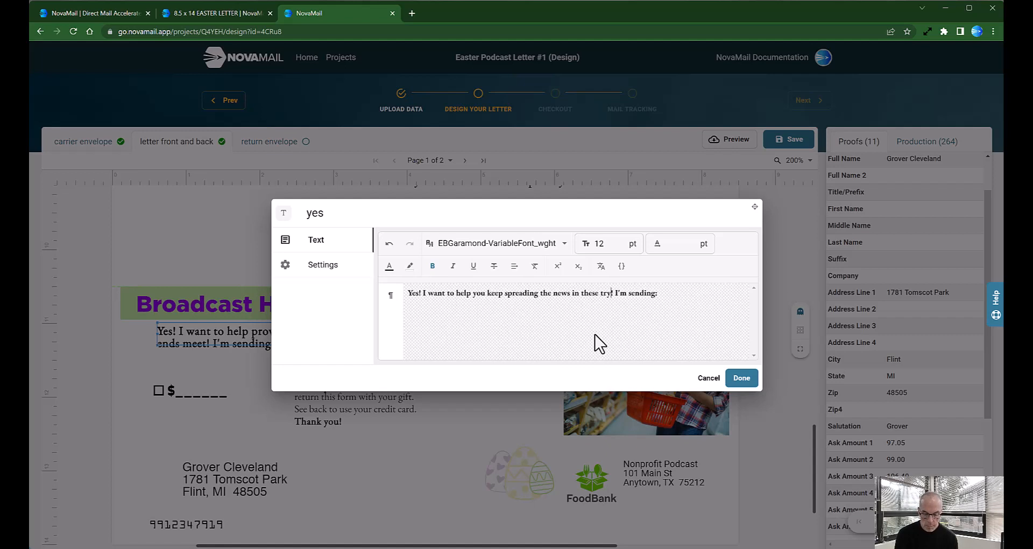
text( times)
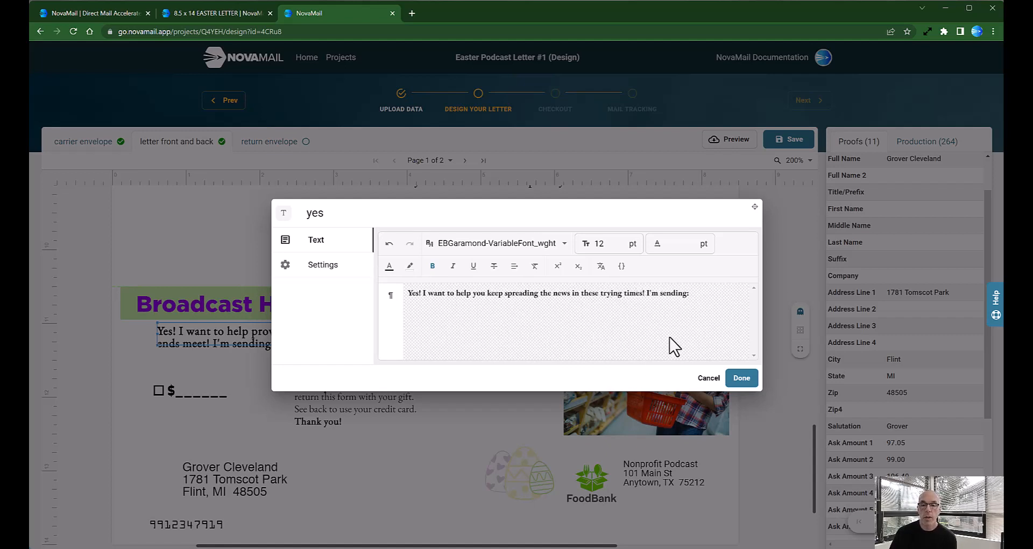
click(733, 383)
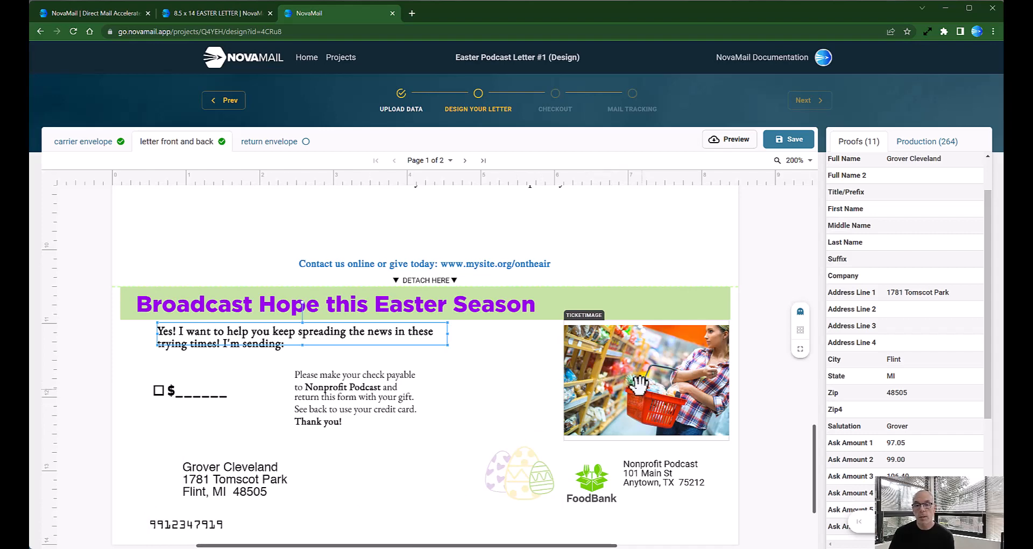
Step: Set the static image of the reply form's ticketimage block to rd_image and apply it
click(622, 374)
double_click(621, 374)
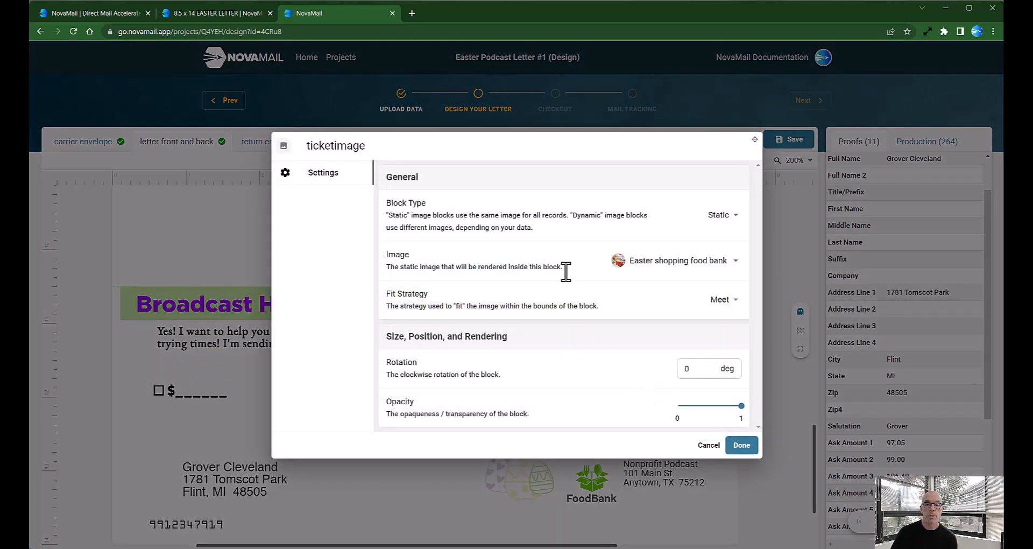
click(699, 270)
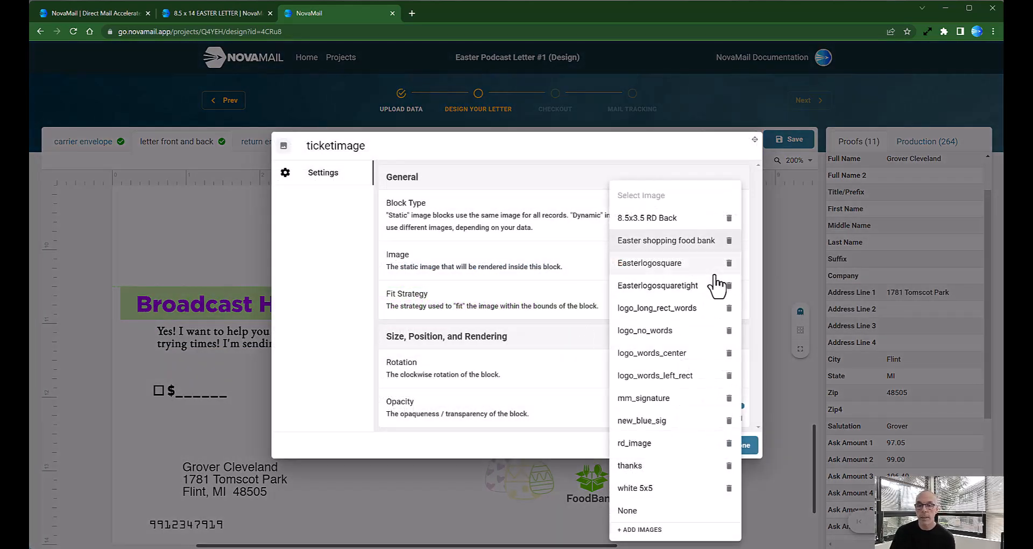
click(633, 445)
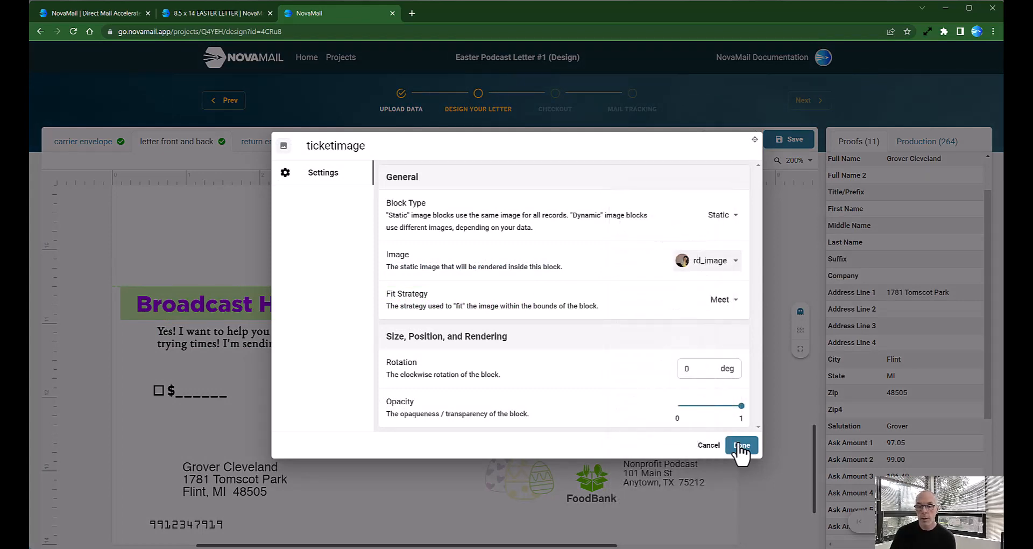
click(737, 445)
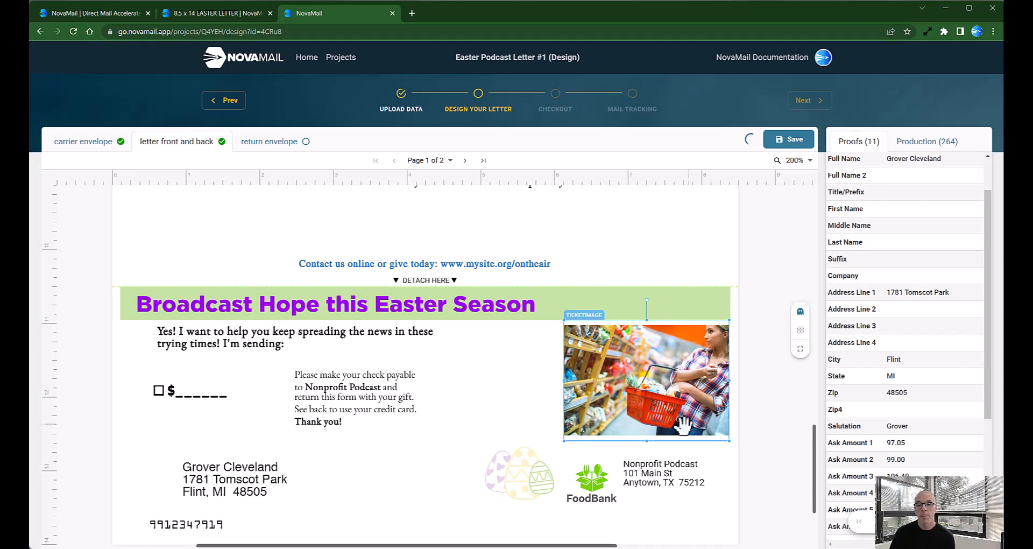
Step: Replace the FoodBank image in the reply form's logo block with logo_no_words and apply it
click(581, 485)
double_click(592, 481)
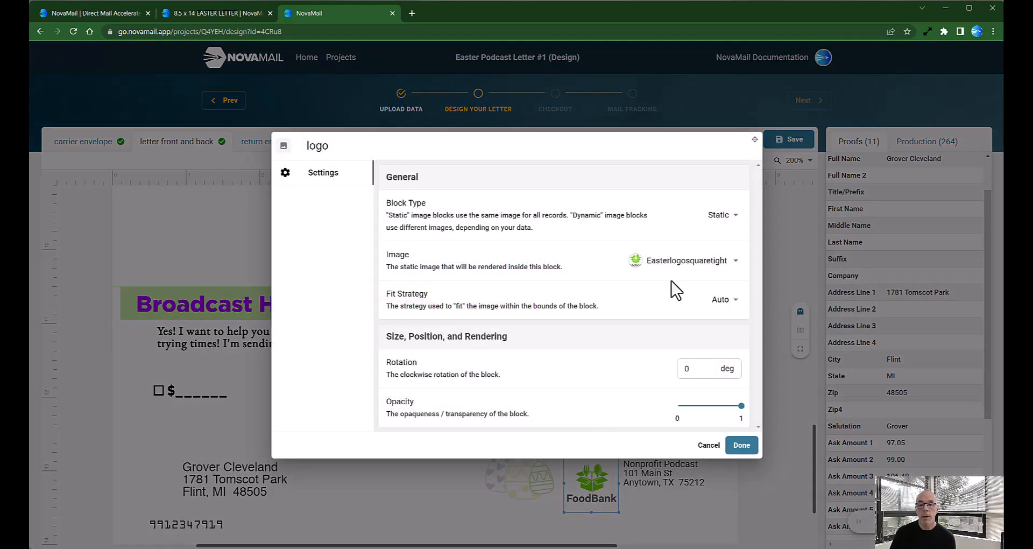
click(683, 264)
click(679, 302)
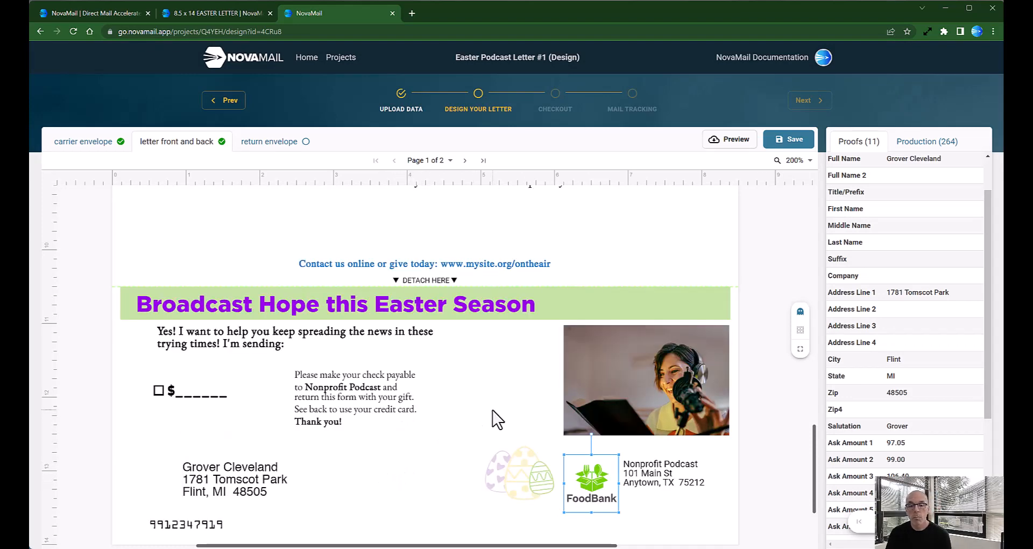
Step: Open the scanLine block at the foot of the reply form to examine its font and placeholders, and close it without changes
scroll(487, 400, down, 1)
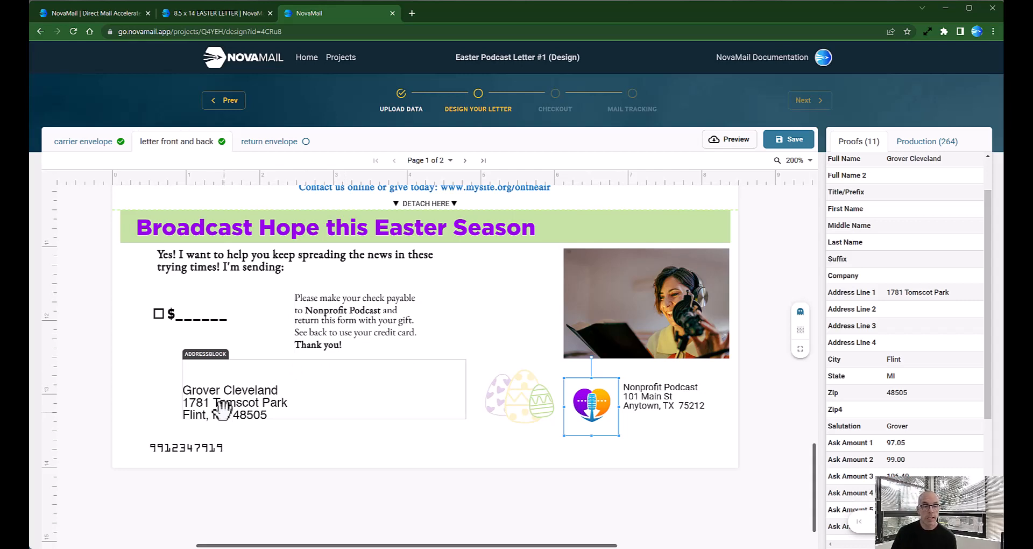
click(180, 449)
double_click(180, 448)
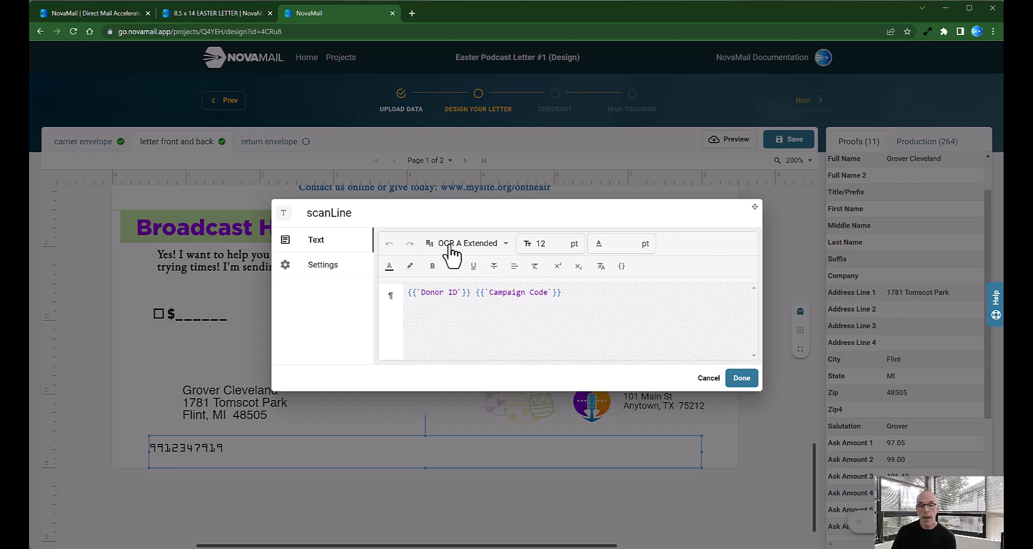
click(708, 378)
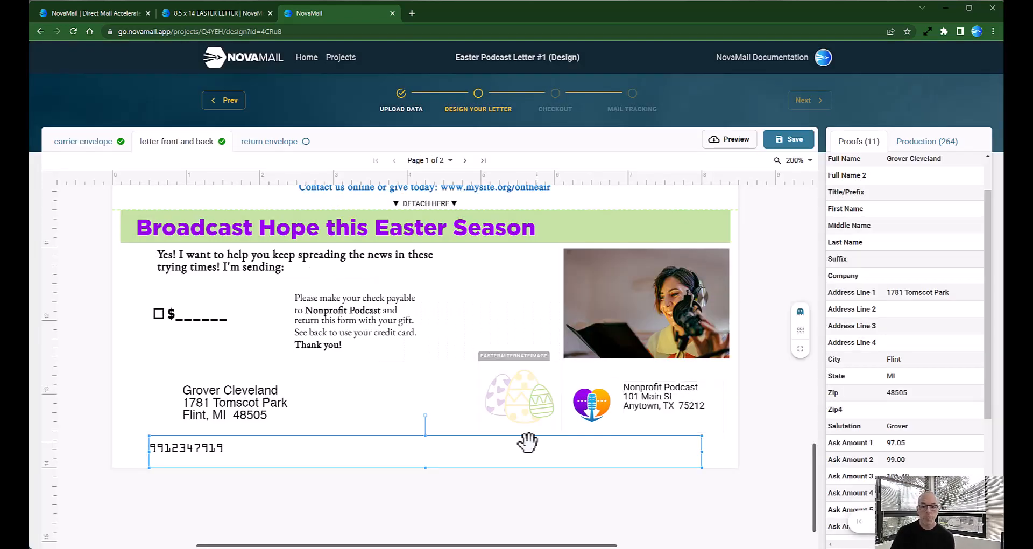
Step: Save the letter design, fit the whole front page on screen and deselect the scanLine block
click(791, 140)
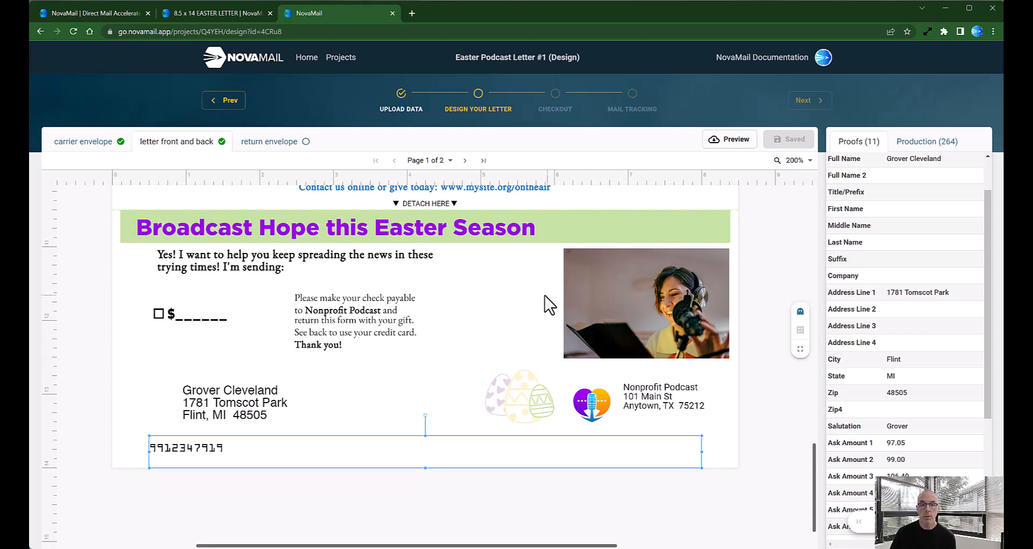
click(799, 160)
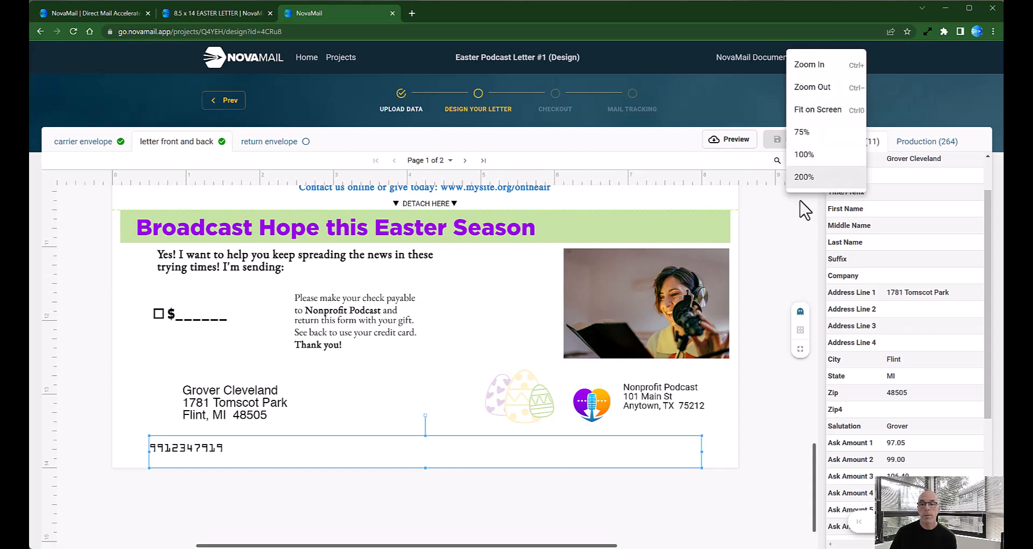
click(824, 109)
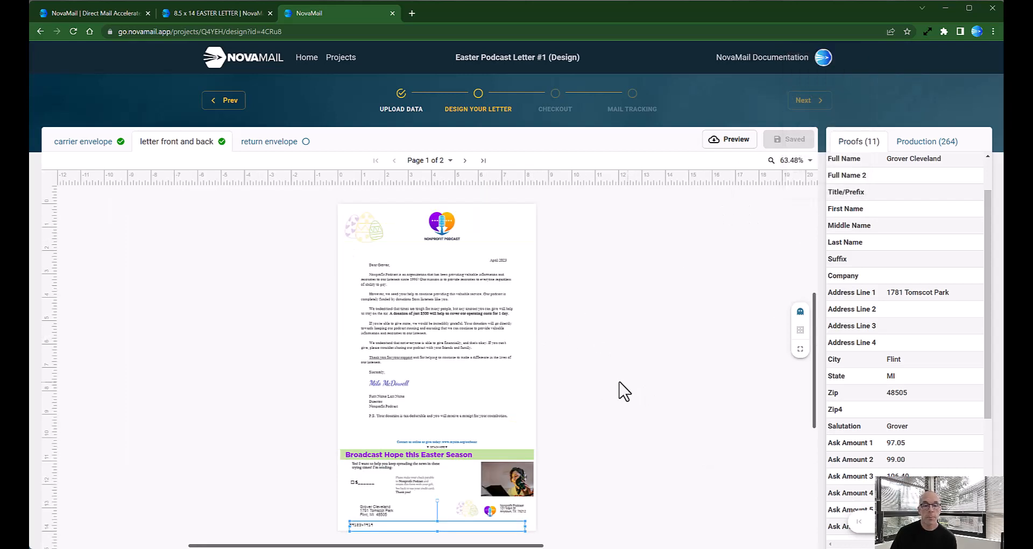
click(646, 423)
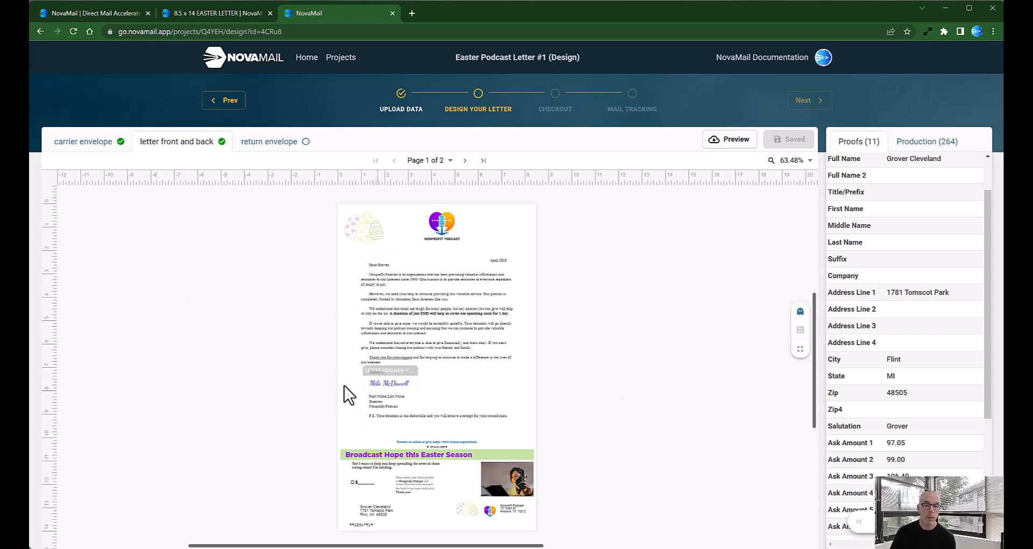
Step: Delete all text from the letterBodyBack block on page 2 and apply the change
click(466, 161)
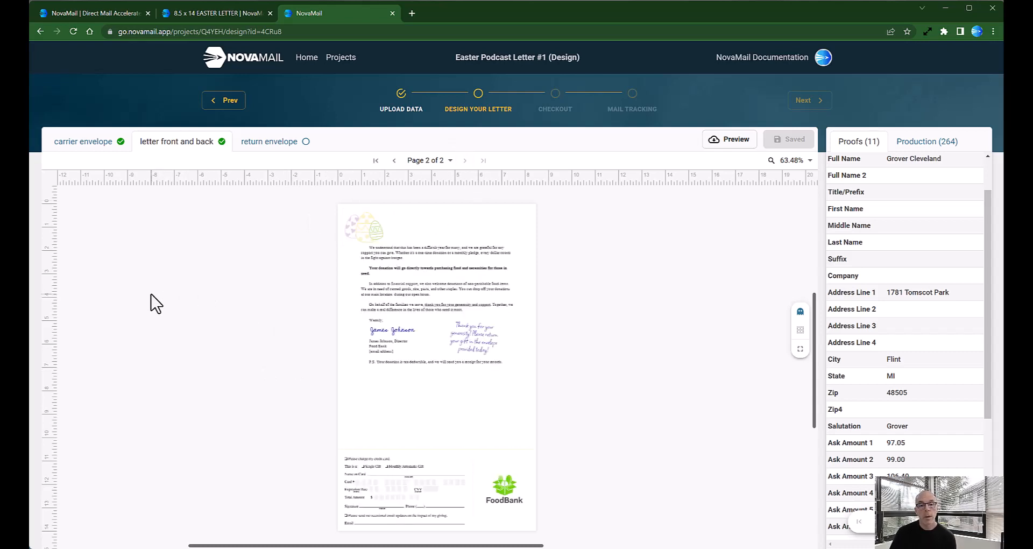
click(390, 387)
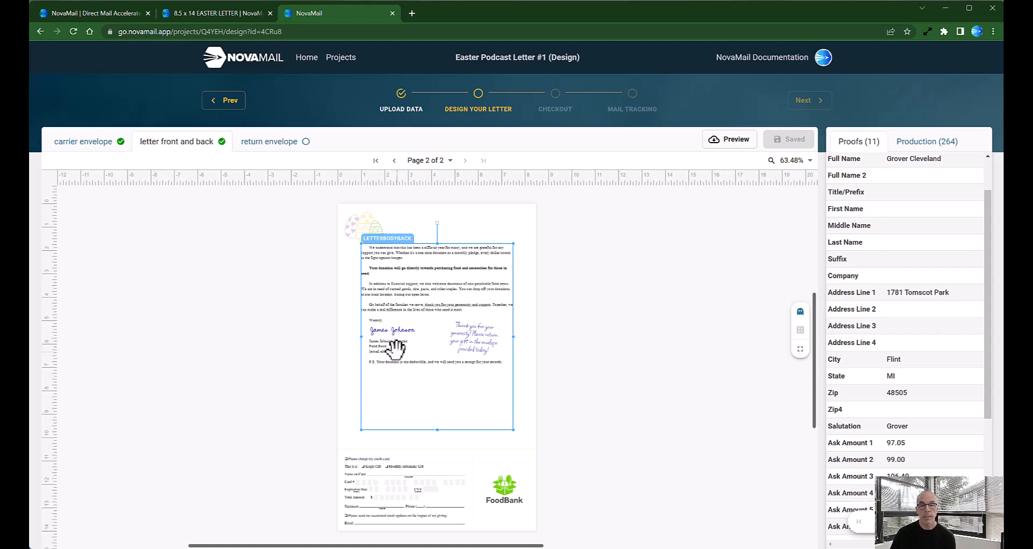
double_click(452, 277)
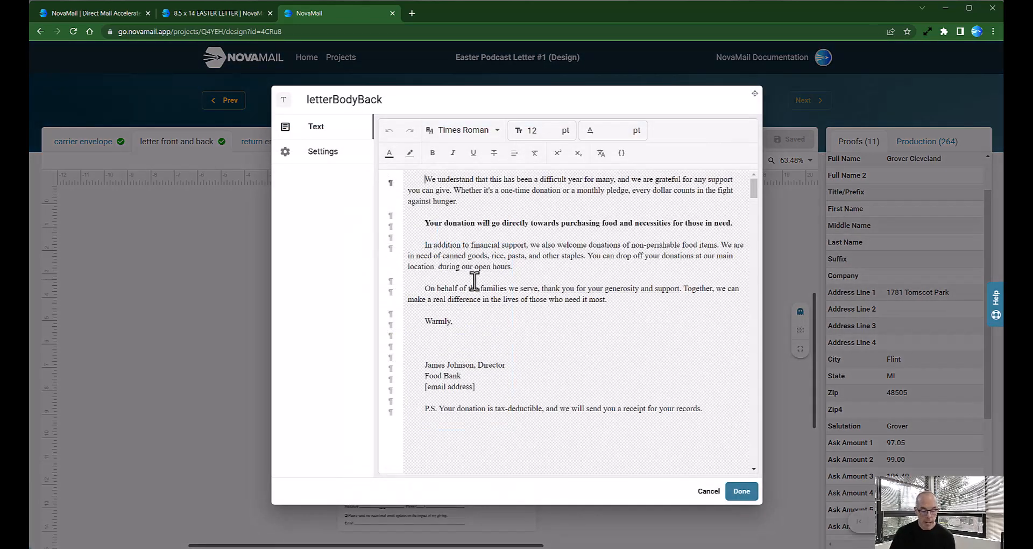
key(ctrl+a)
key(BackSpace)
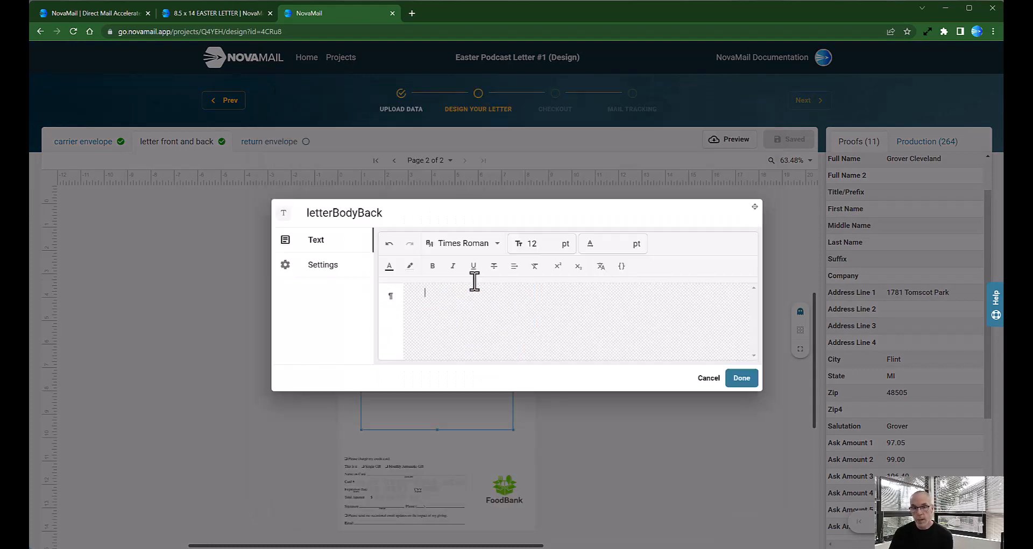
click(742, 379)
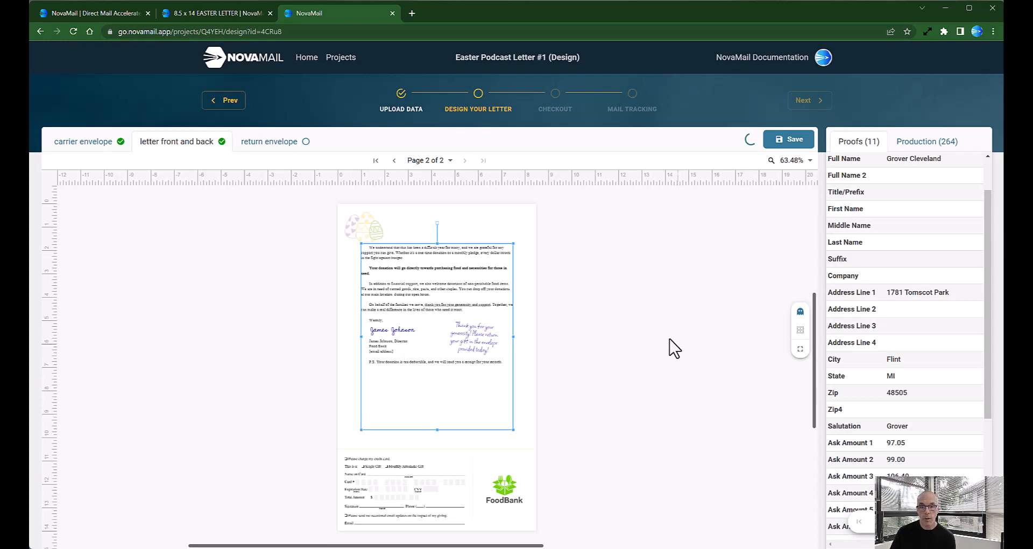
Step: Delete all text from the sidebarText block on page 2 and apply the change
click(465, 337)
double_click(465, 338)
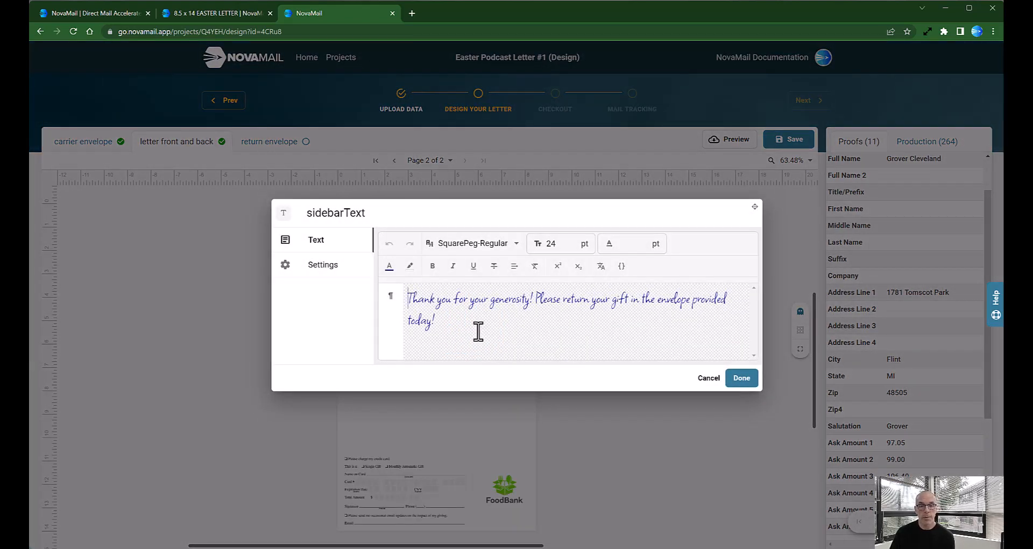
key(ctrl+a)
key(BackSpace)
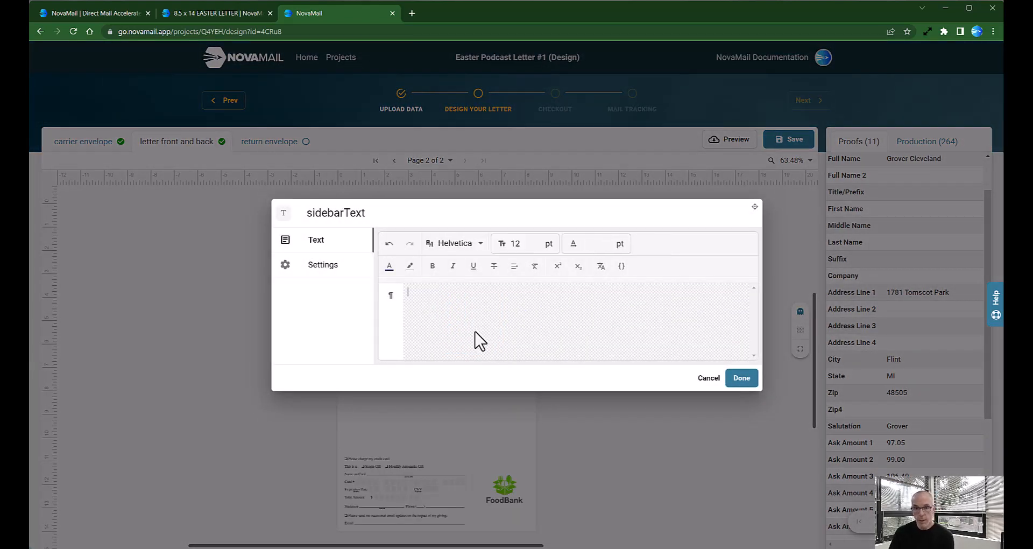
click(708, 378)
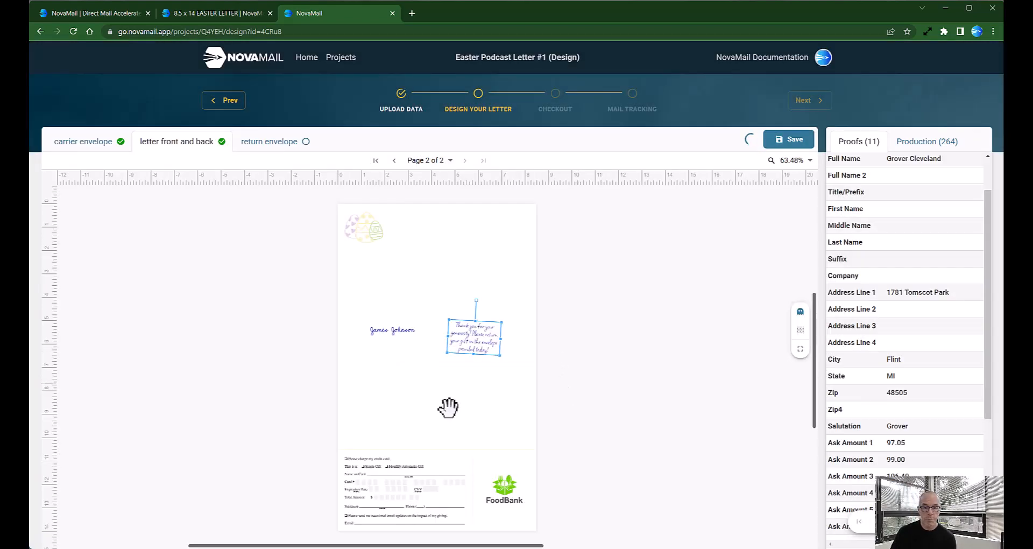
Step: Set the image of the letterSigner block on page 2 to None and apply it
click(387, 329)
double_click(387, 329)
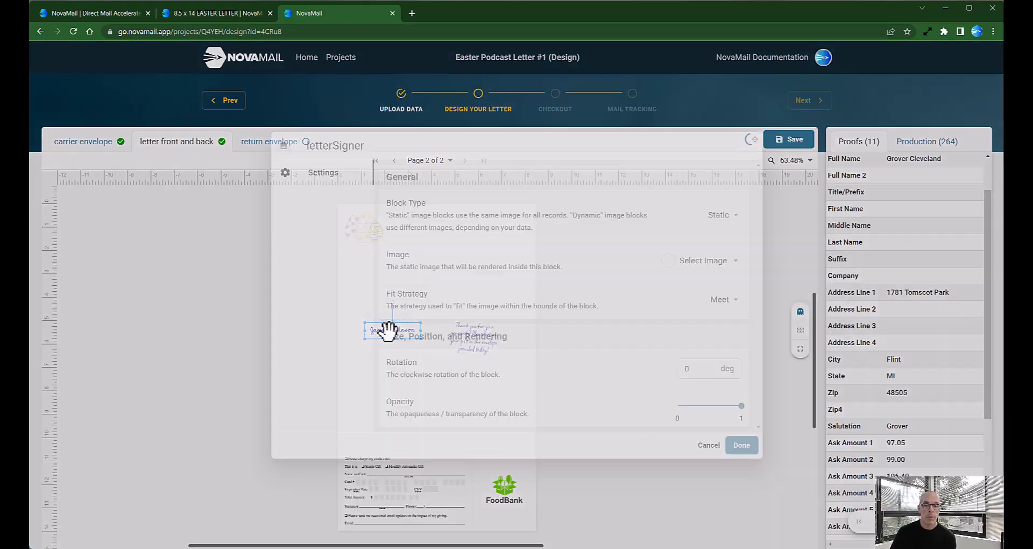
click(715, 262)
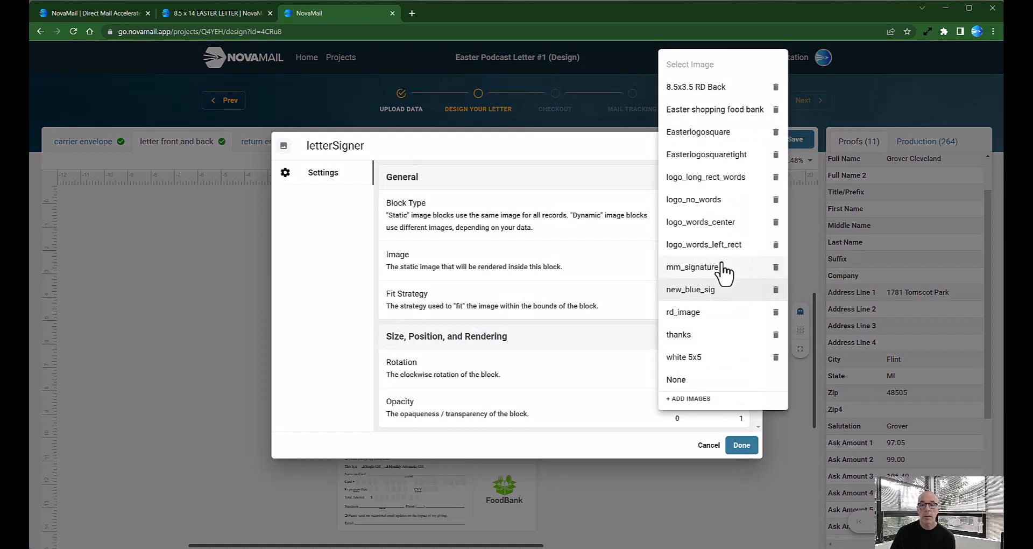
click(703, 383)
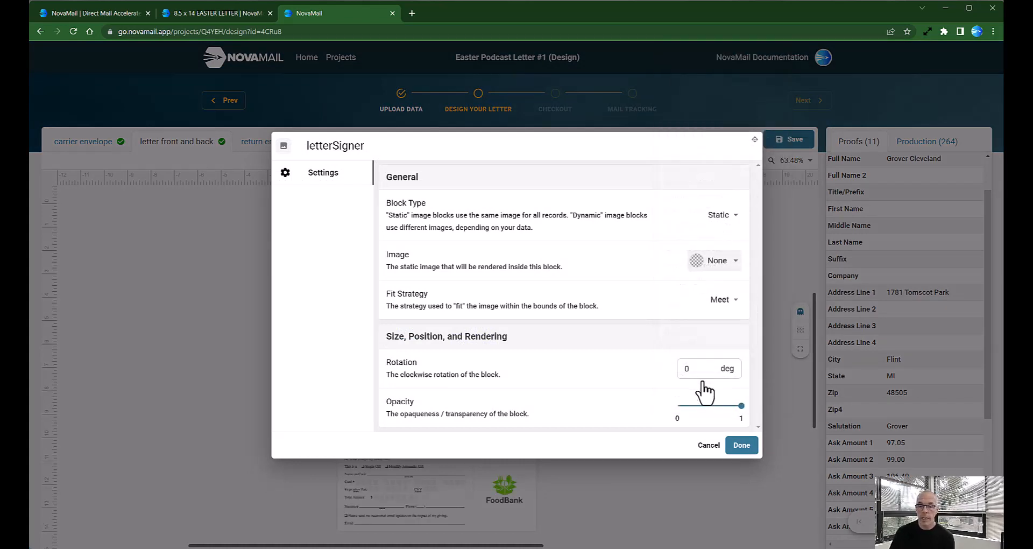
click(741, 446)
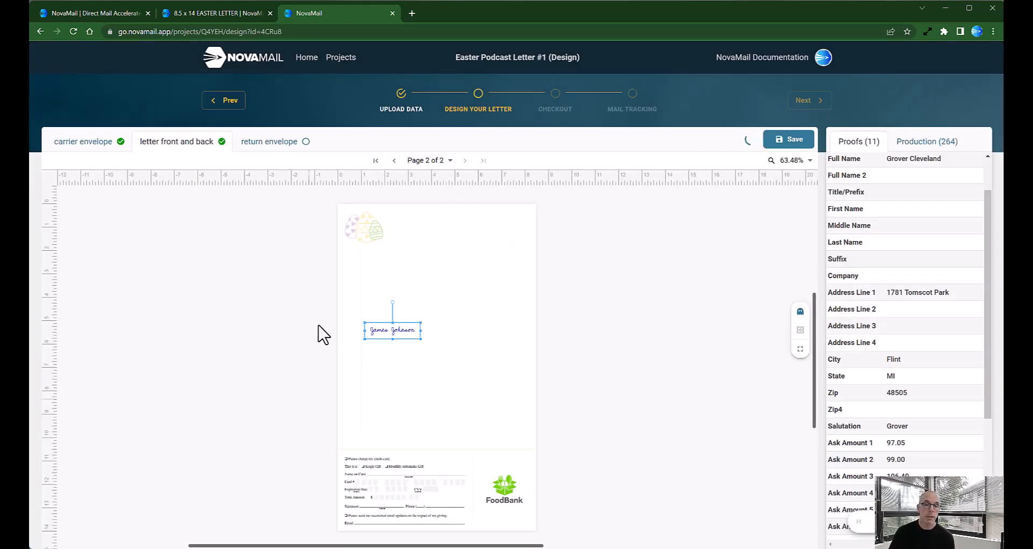
Step: Cover the Easter eggs on page 2 by setting the page2alternateimage block to white 5x5 with the Entire fit strategy
click(439, 233)
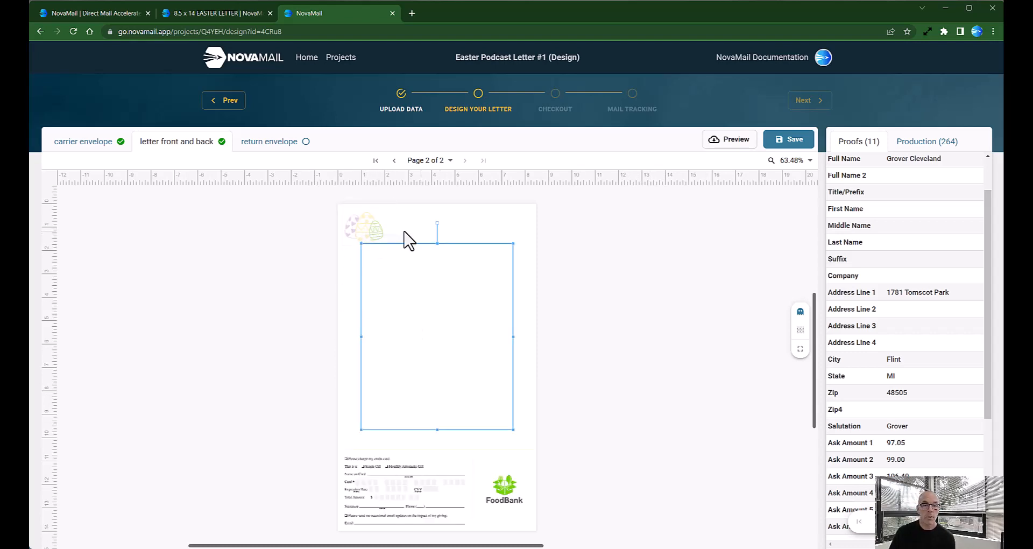
double_click(362, 227)
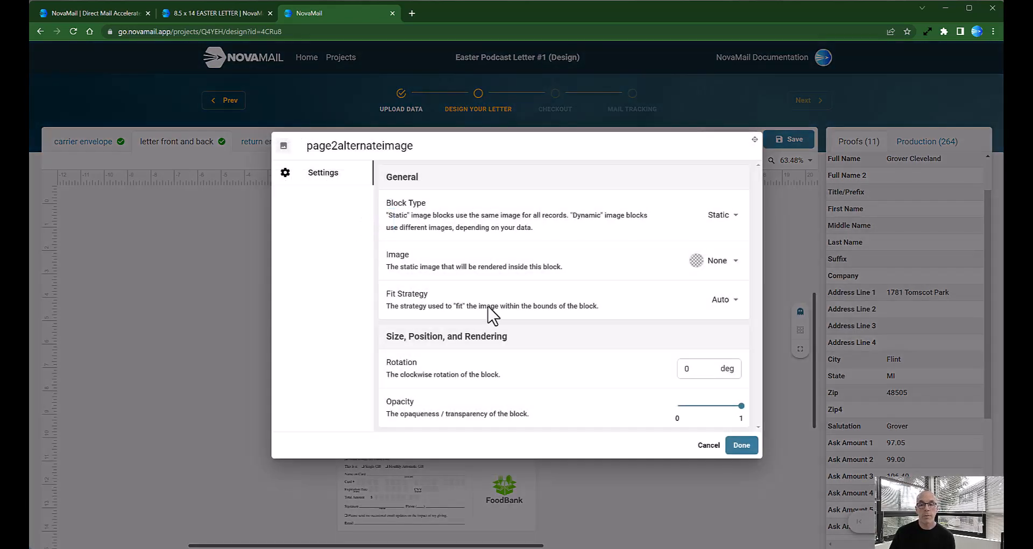
click(720, 261)
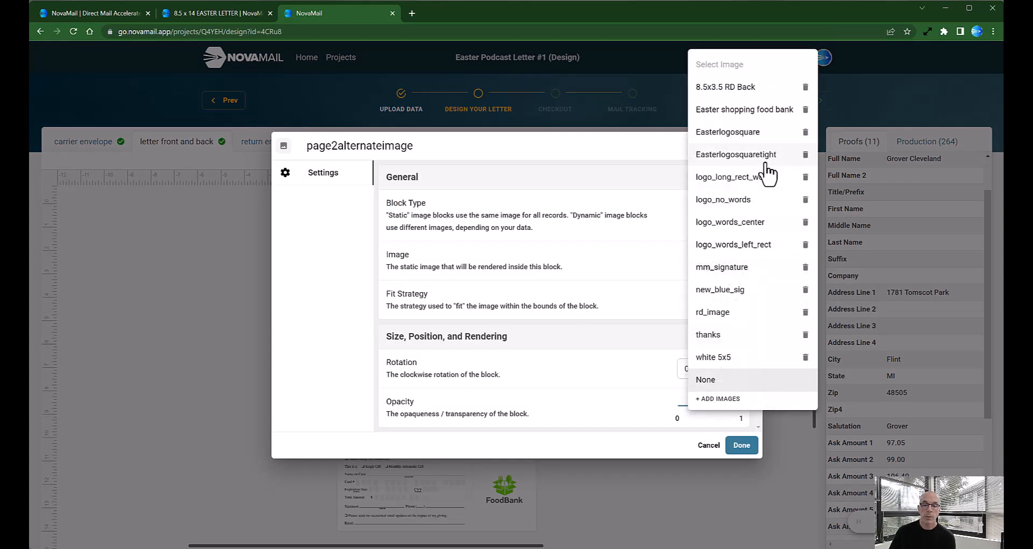
click(725, 358)
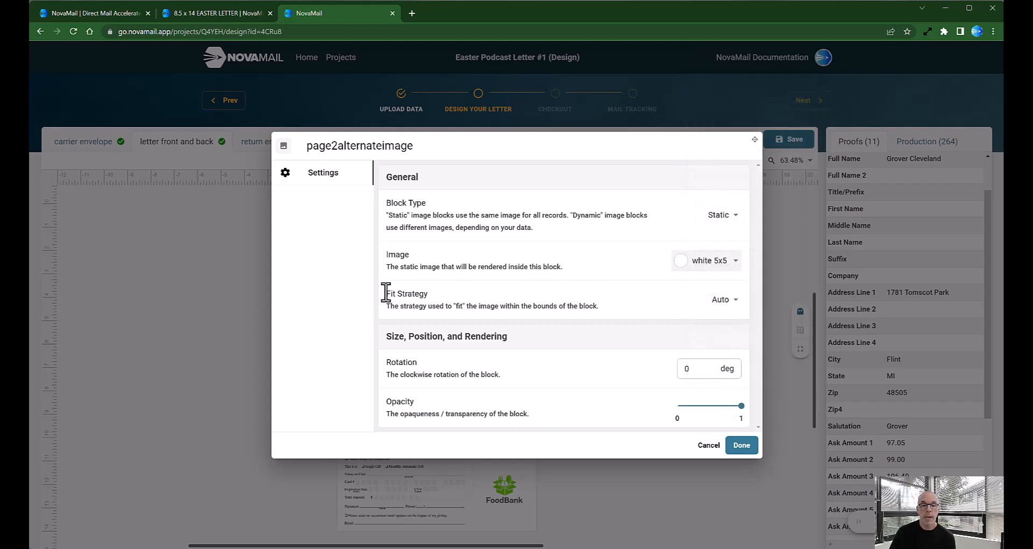
click(735, 302)
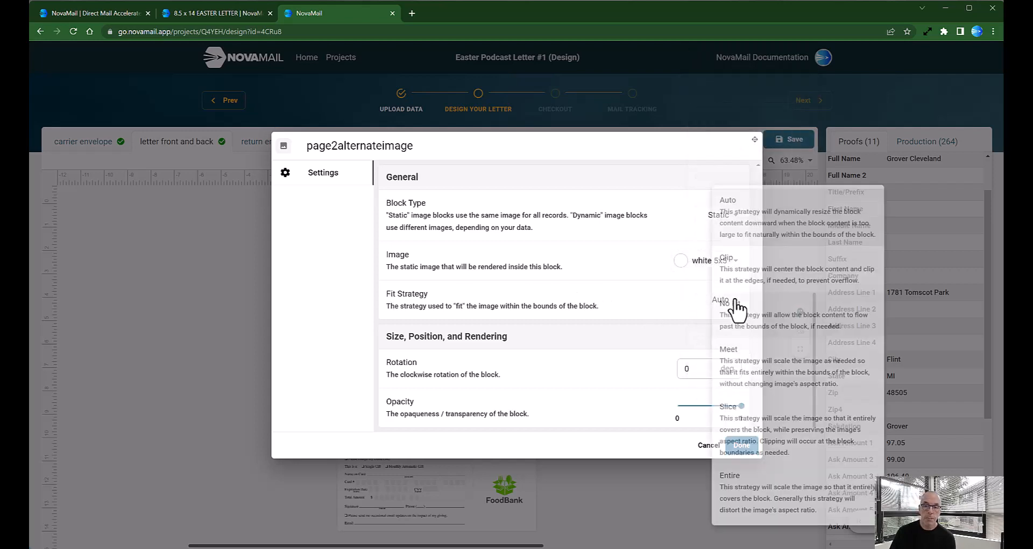
click(762, 519)
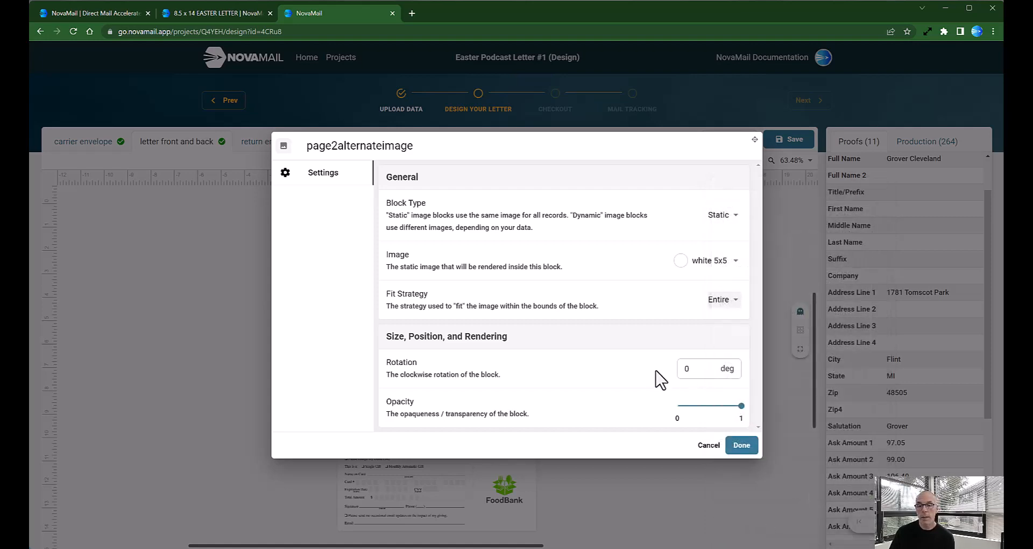
click(741, 446)
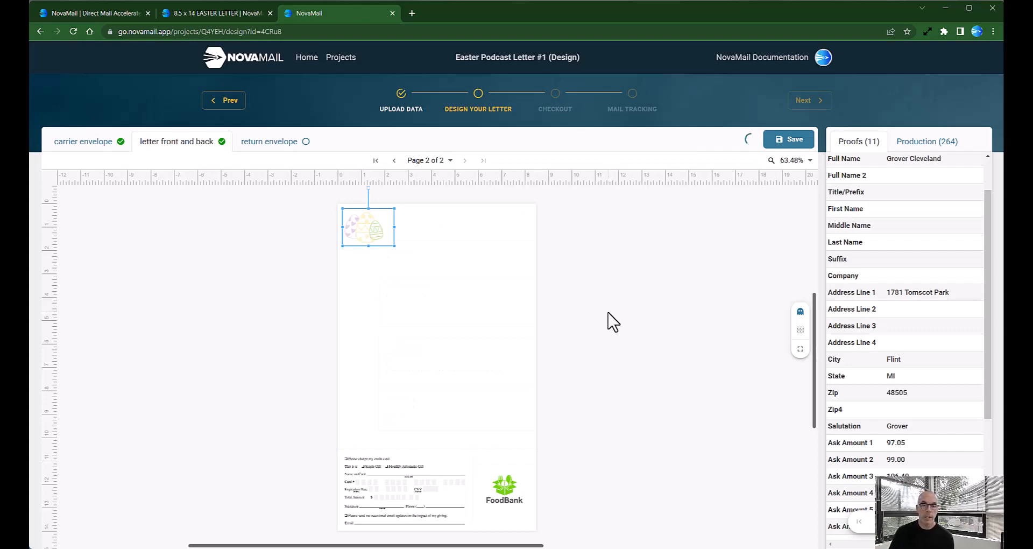
Step: Replace the FoodBank image in the rdBackLogo block on the reply form's back with logo_long_rect_words and apply it
click(505, 485)
double_click(505, 485)
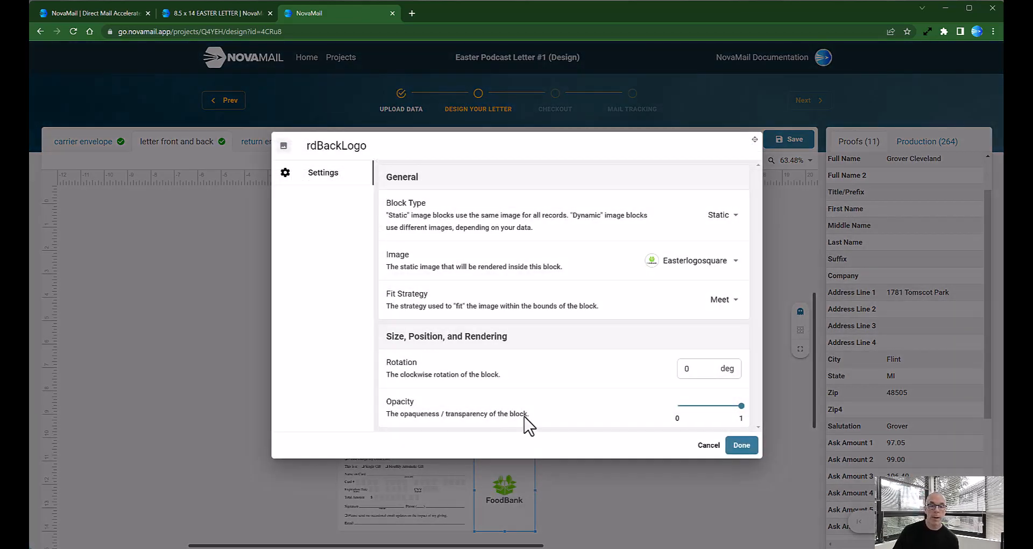
click(702, 266)
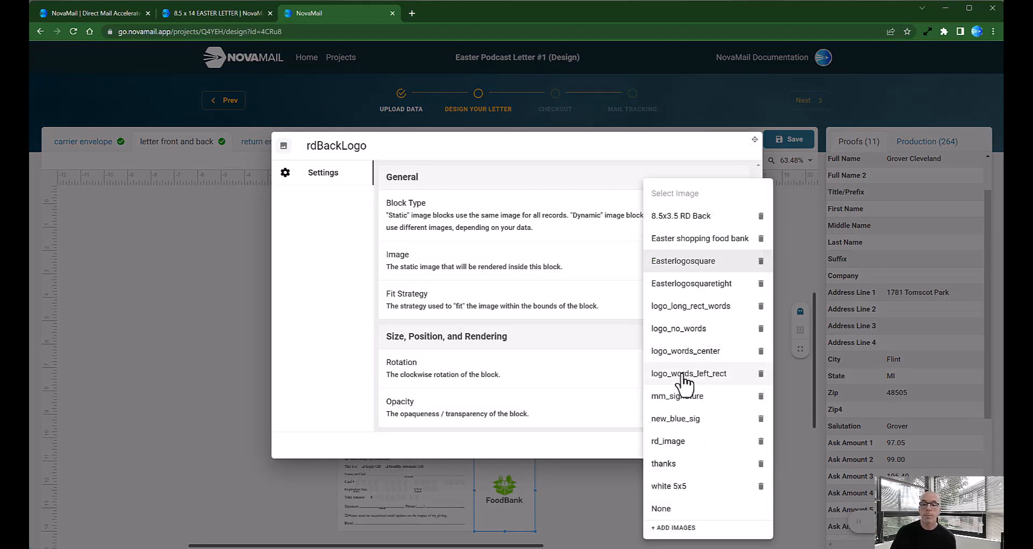
click(683, 353)
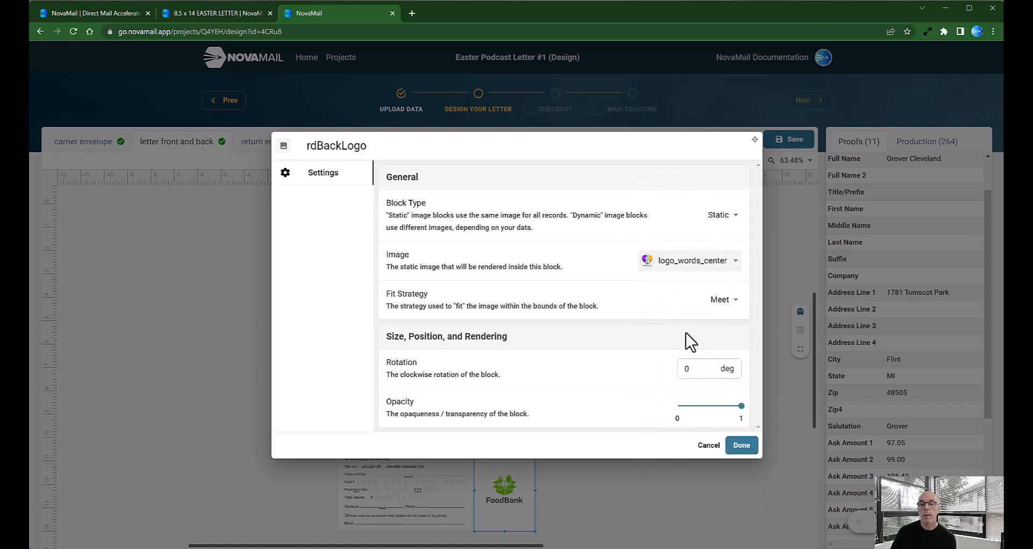
click(701, 270)
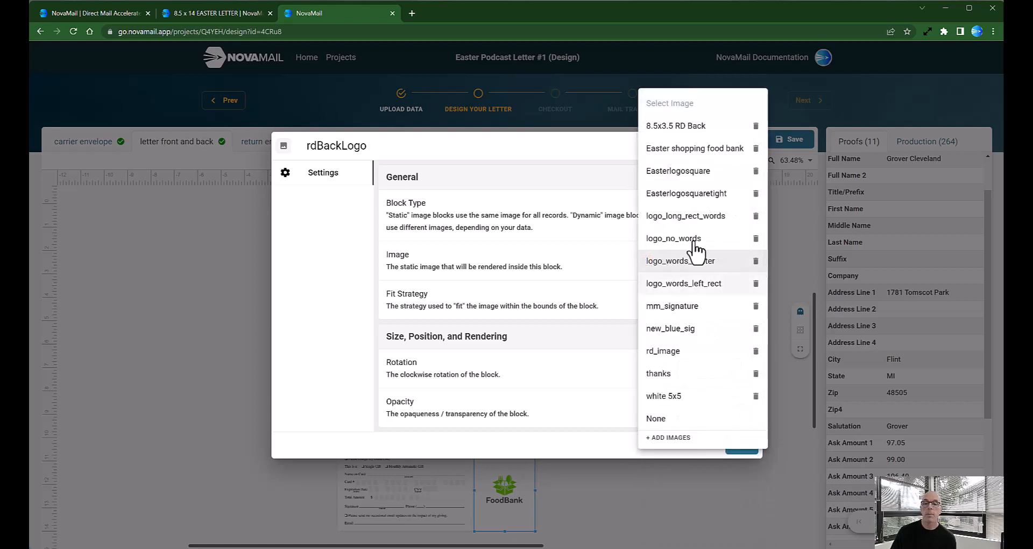
click(691, 216)
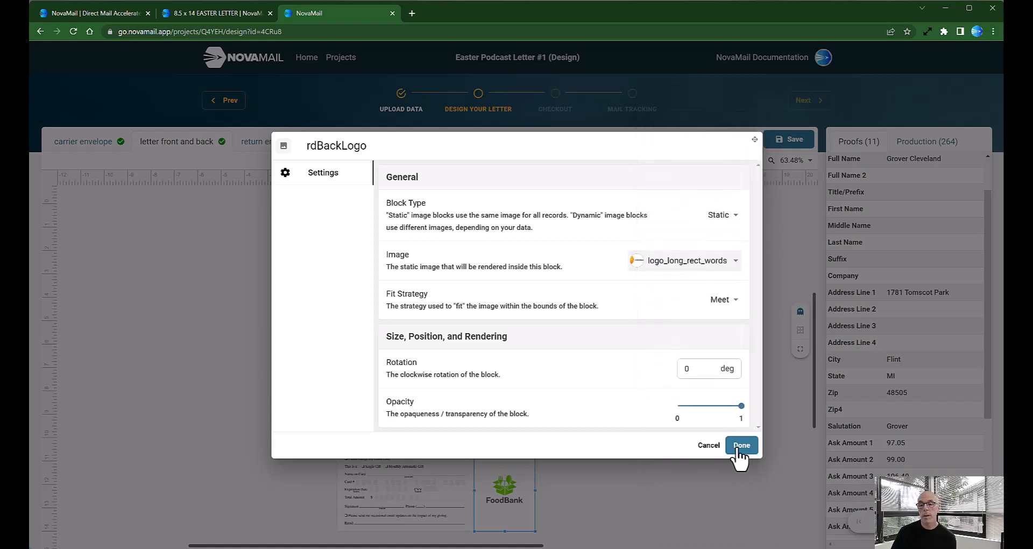
click(740, 446)
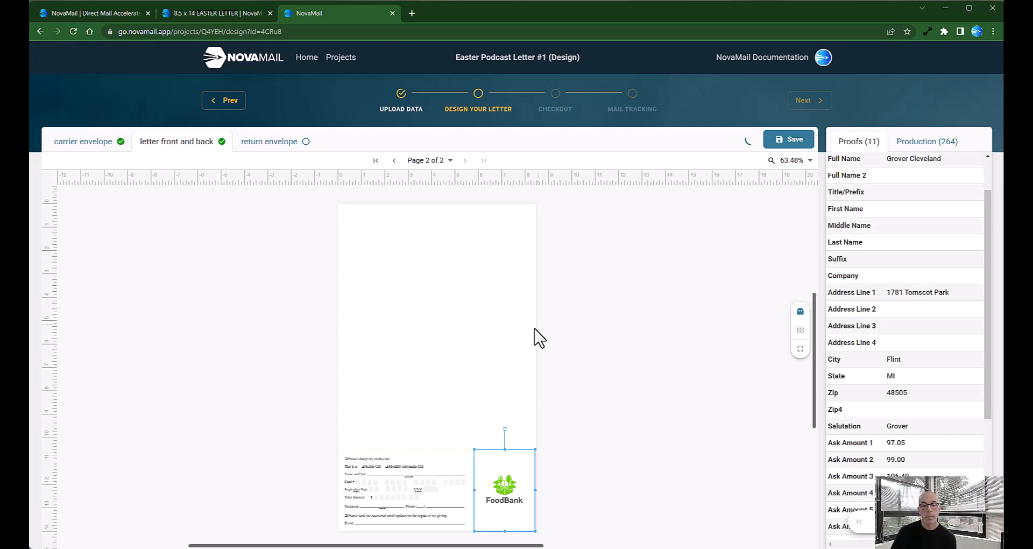
Step: Check the reply form's credit card section and new logo up close and save the letter design
click(793, 162)
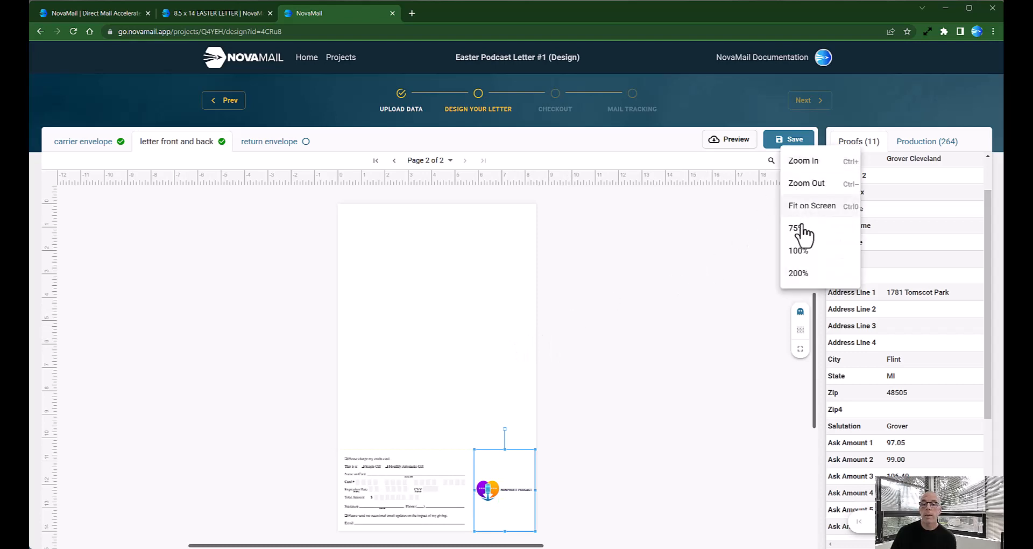
click(798, 274)
scroll(605, 369, down, 6)
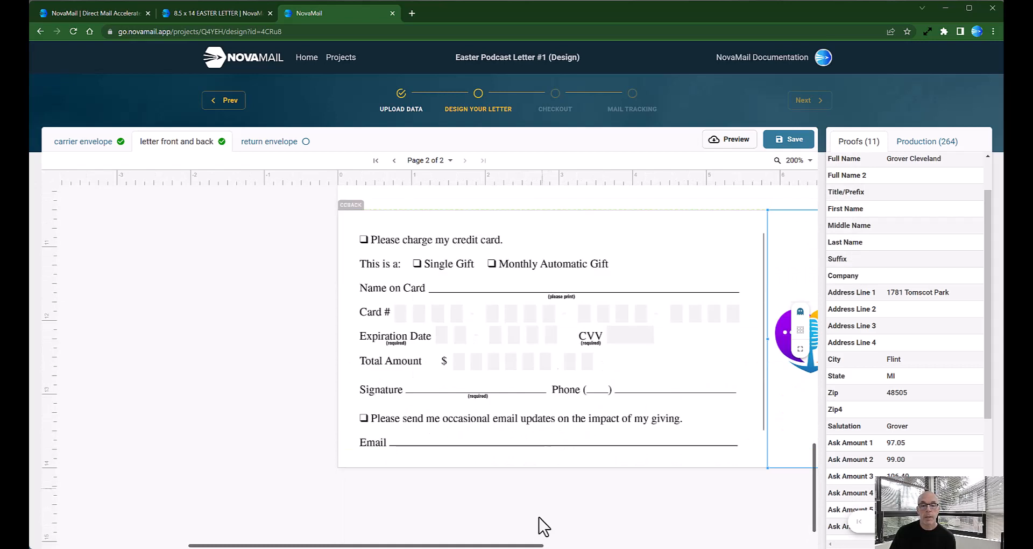
scroll(531, 544, right, 5)
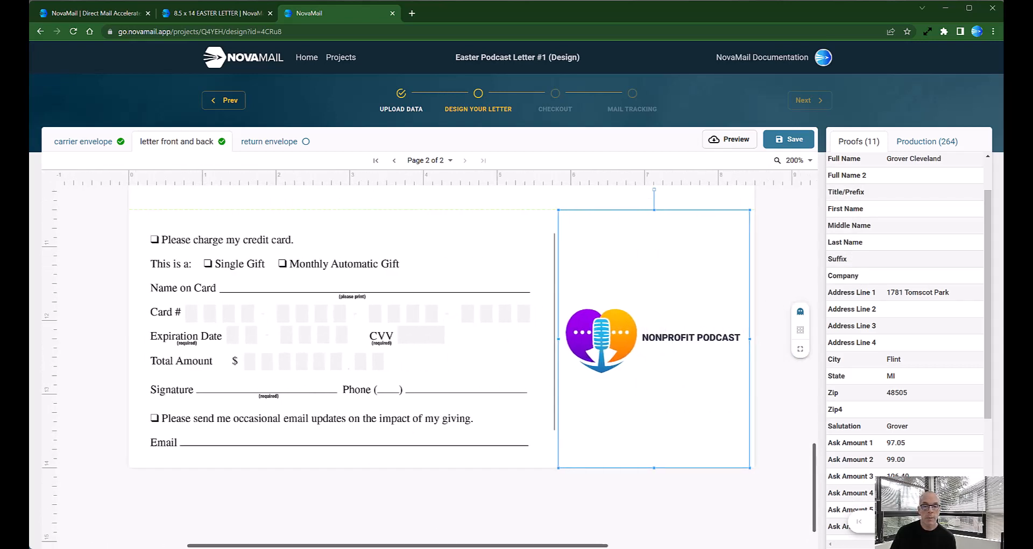
click(466, 498)
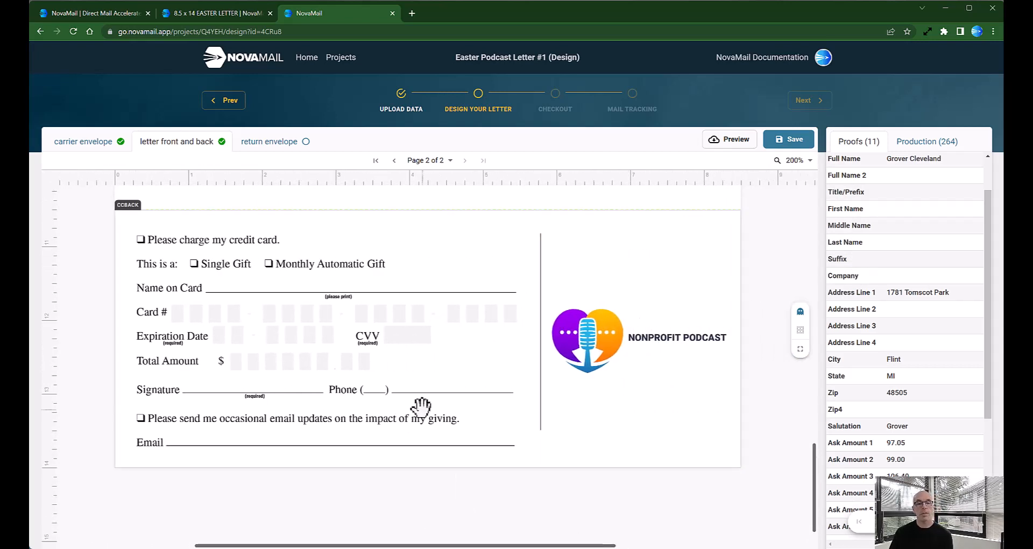
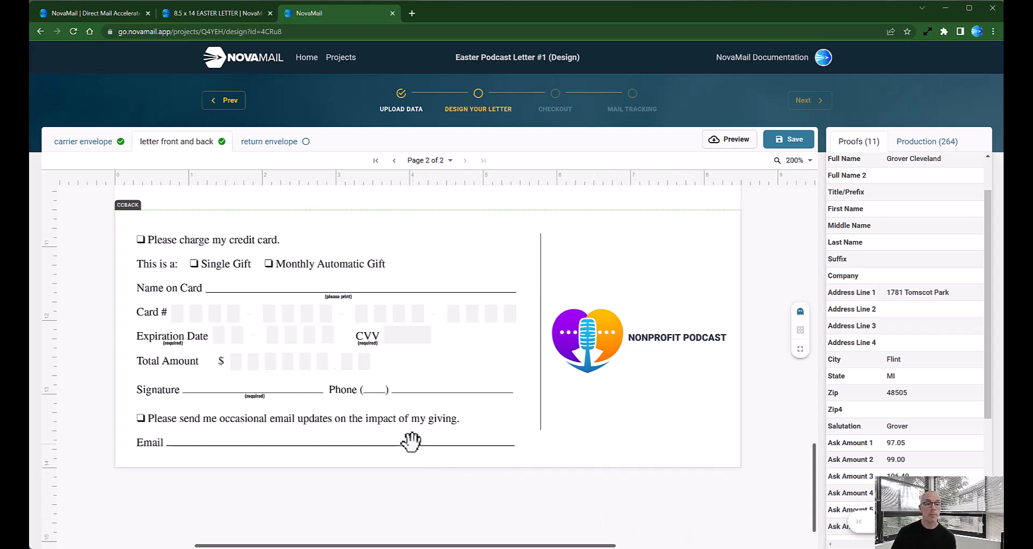
click(794, 138)
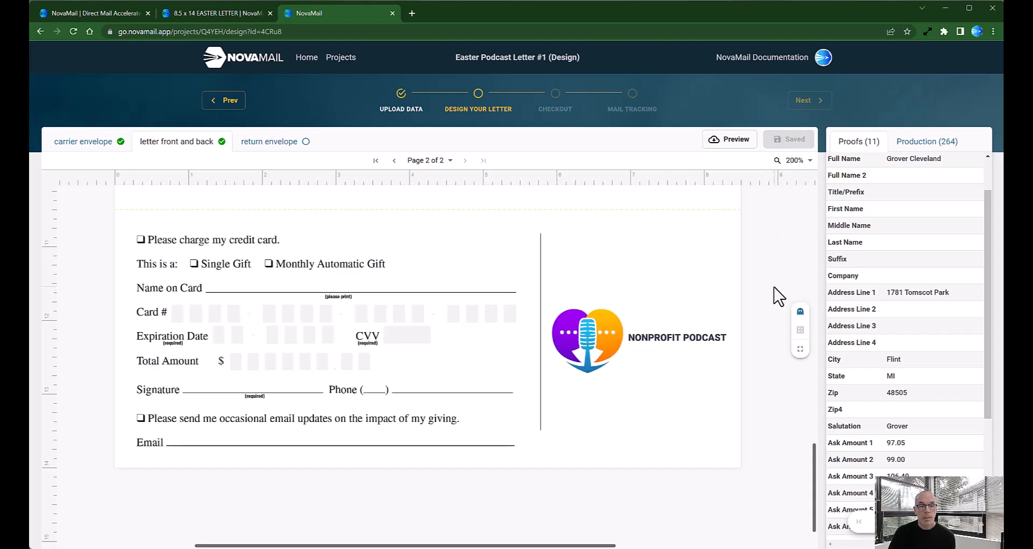
Step: Generate the PDF preview of the letter and review the front, reply form and back page
click(731, 141)
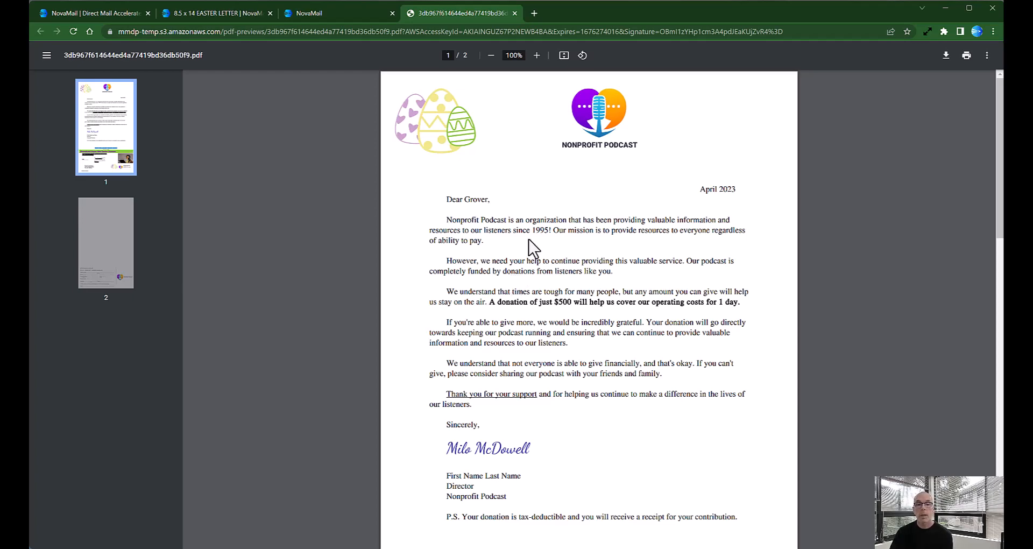
scroll(523, 234, down, 5)
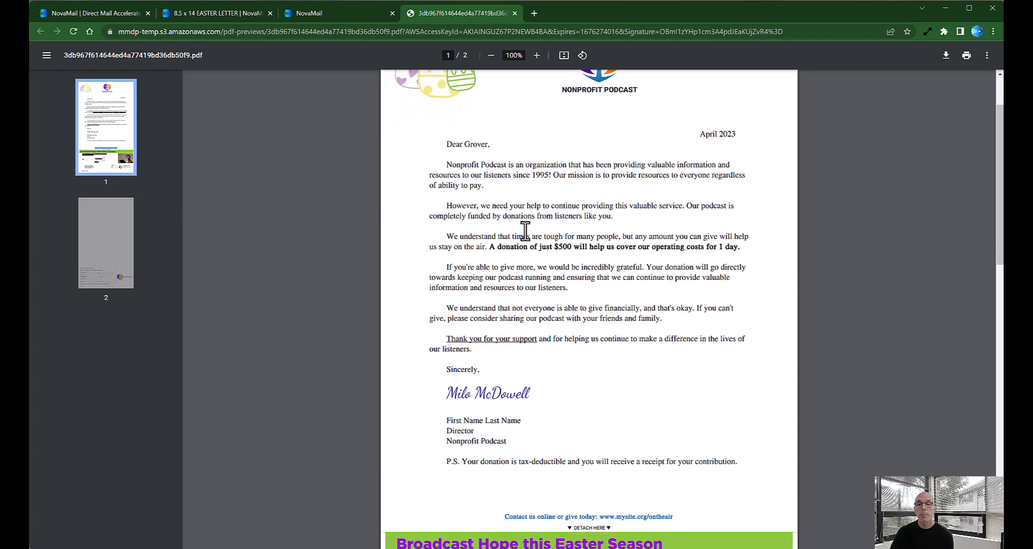
scroll(548, 247, down, 3)
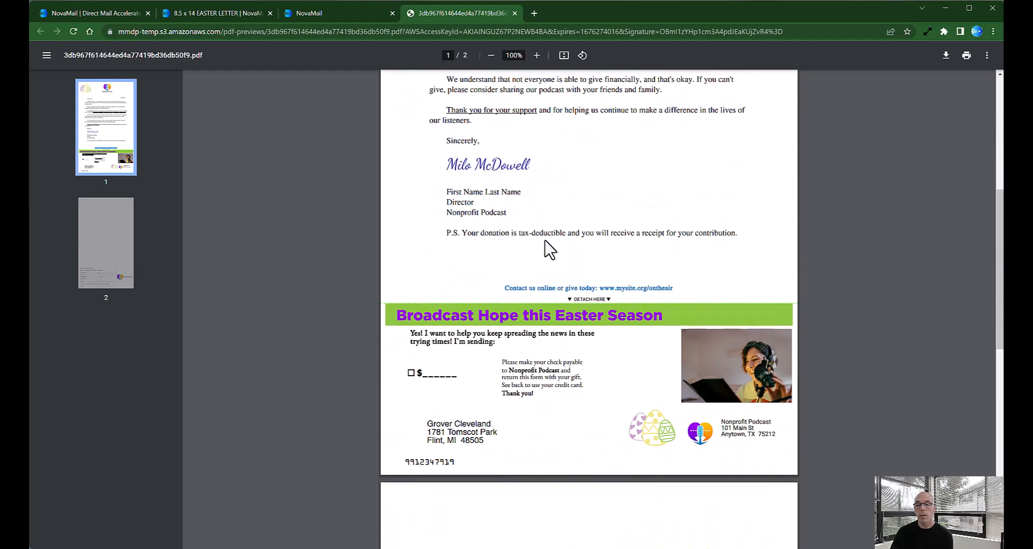
scroll(548, 250, down, 9)
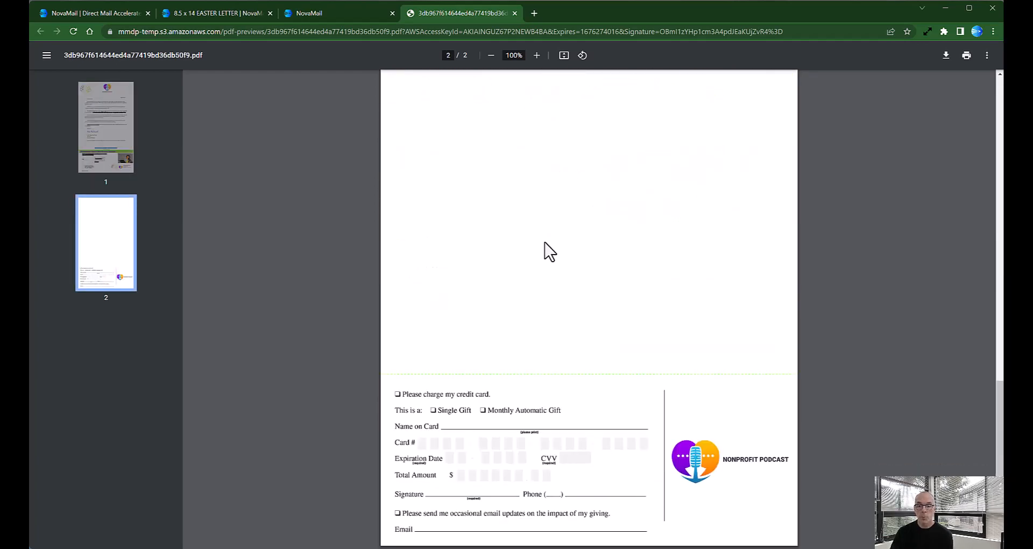
scroll(540, 245, up, 13)
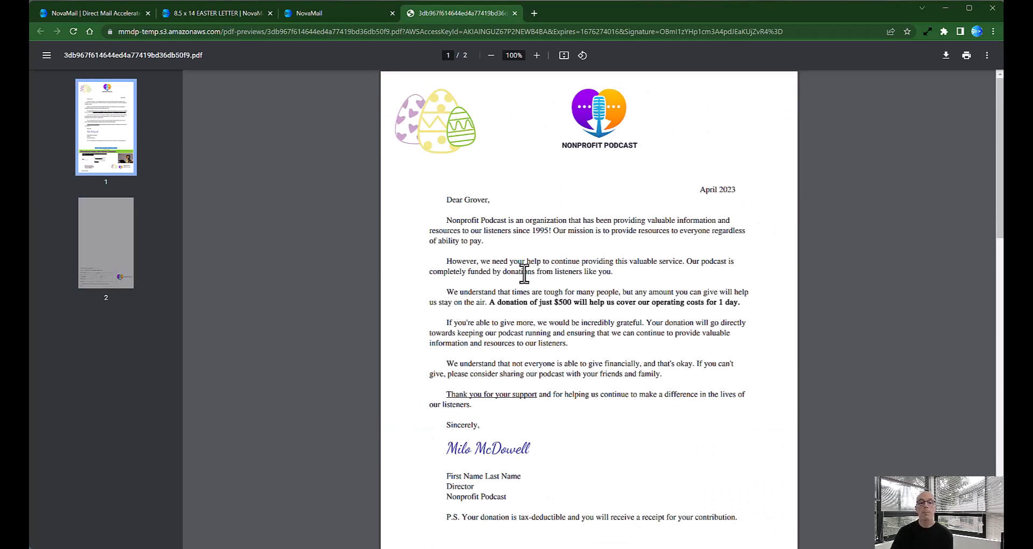
click(495, 31)
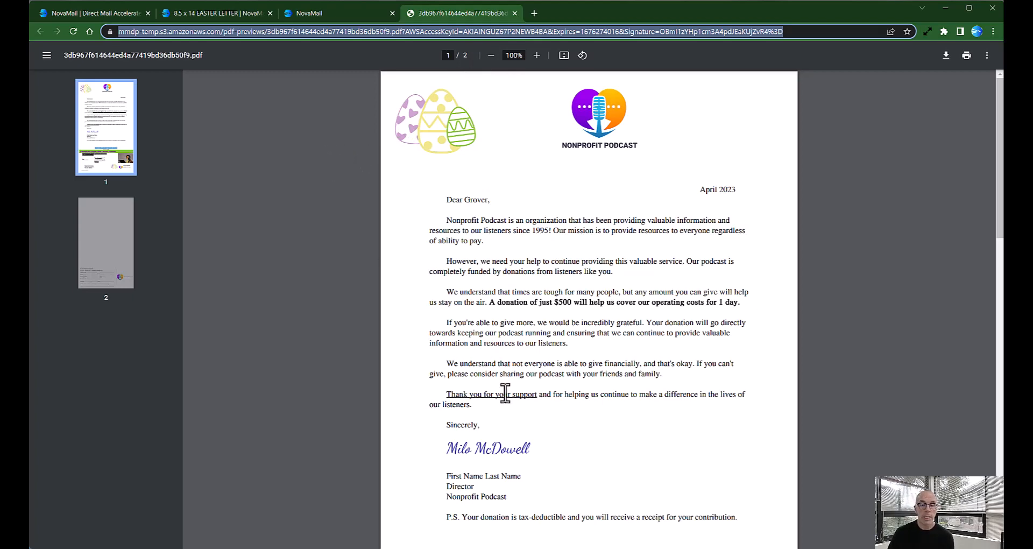
scroll(500, 383, down, 5)
scroll(505, 381, down, 1)
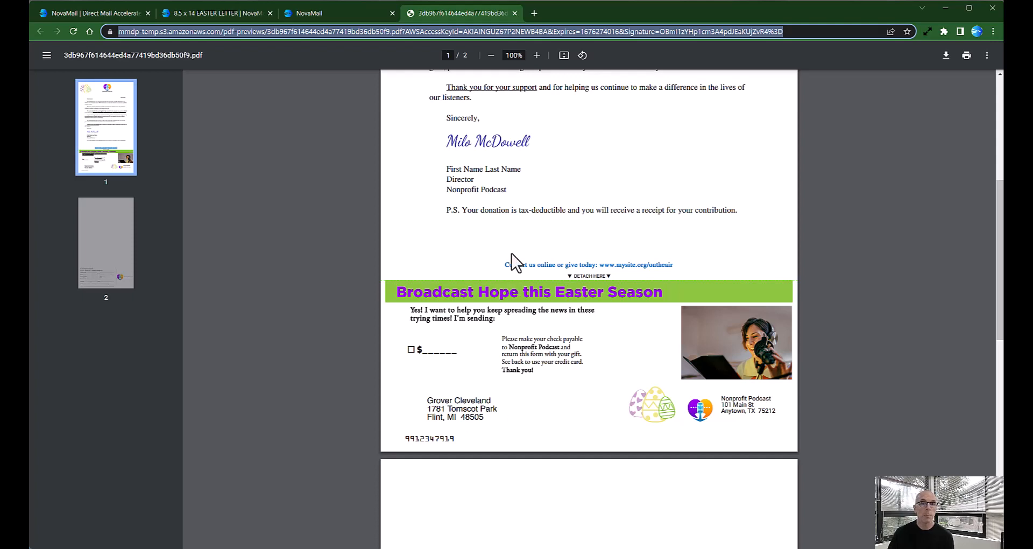
Step: Go back from the PDF preview to the NovaMail project and open the return envelope design
click(347, 8)
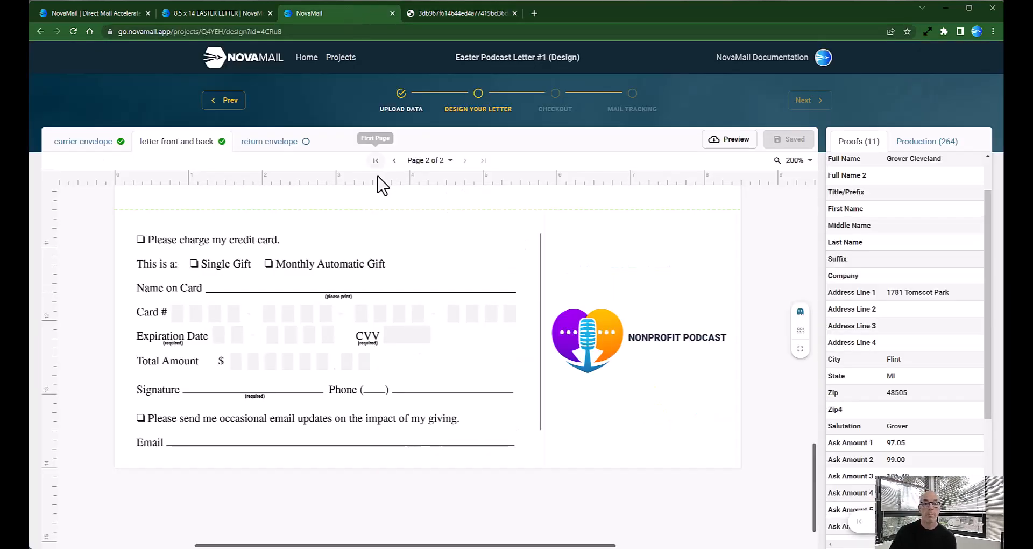
click(273, 144)
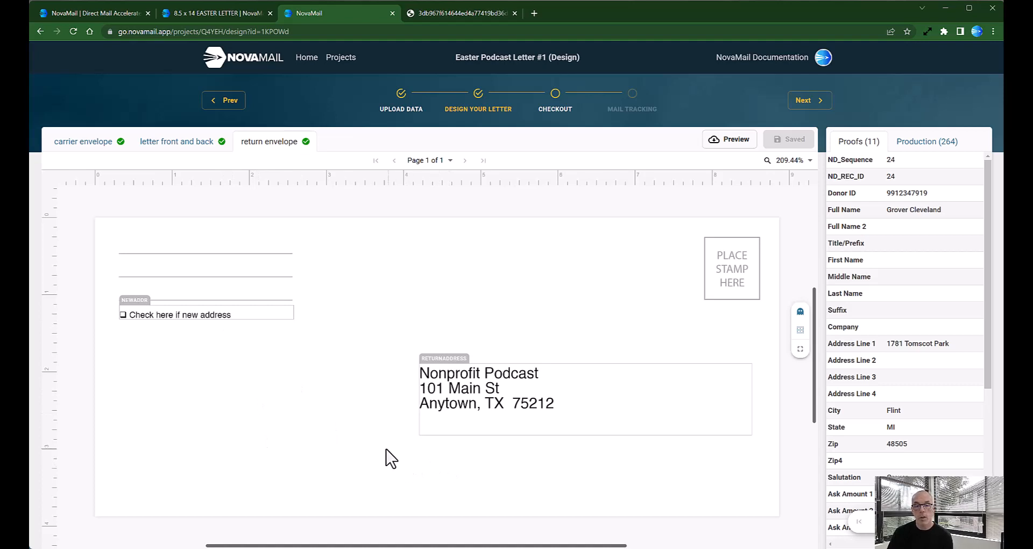
Step: Inspect the returnaddress block's merge fields on the return envelope, close it without changes and hide the block outlines
click(480, 379)
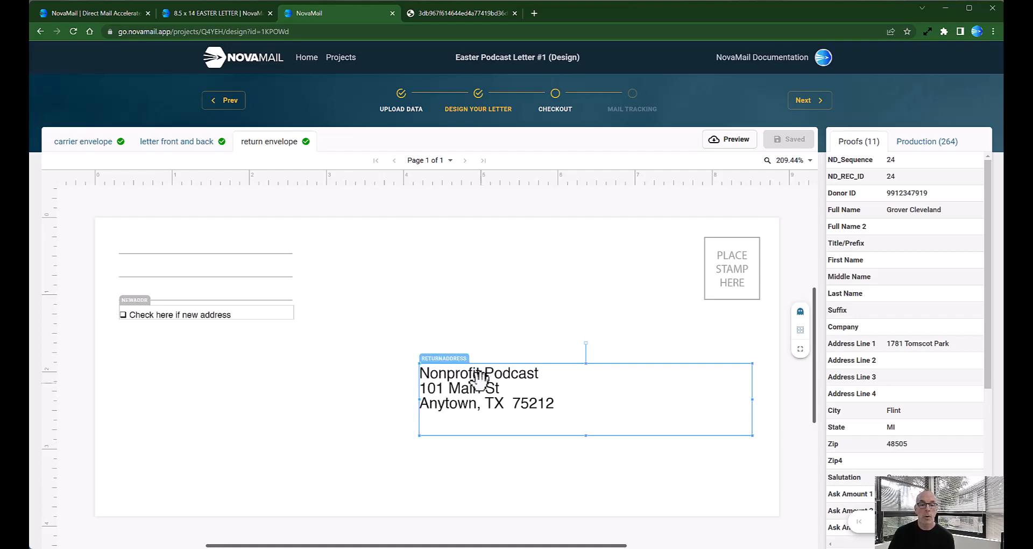
double_click(480, 379)
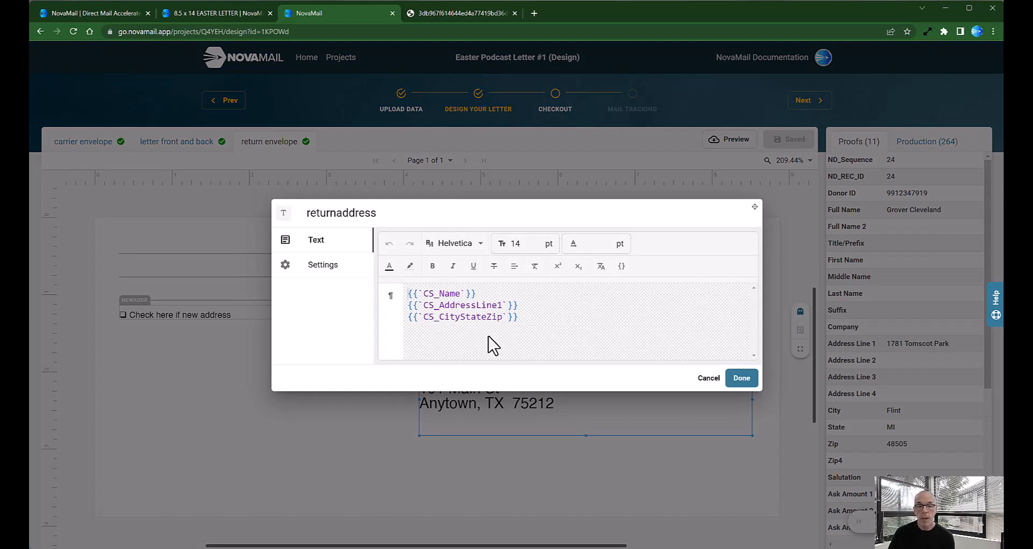
click(708, 378)
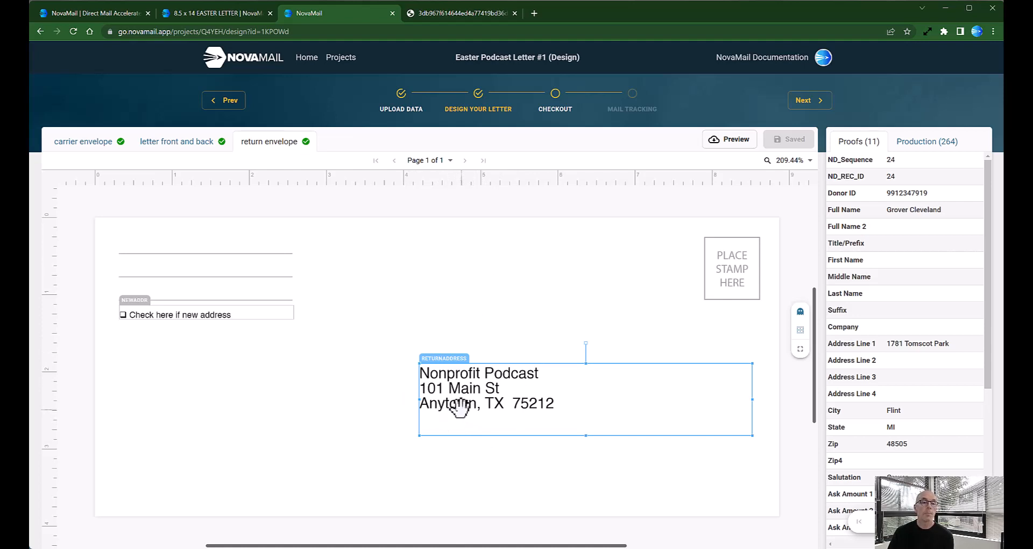
click(225, 457)
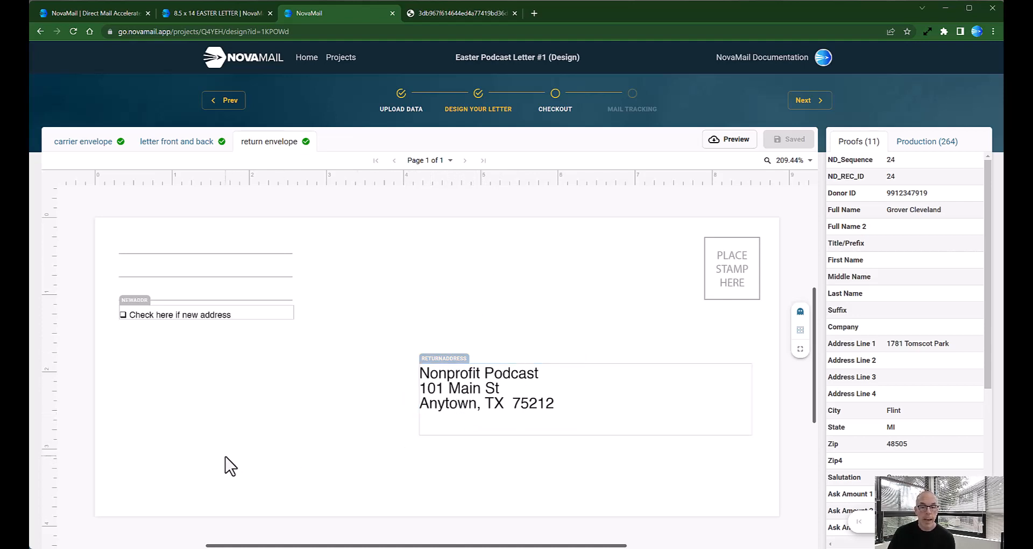
click(800, 347)
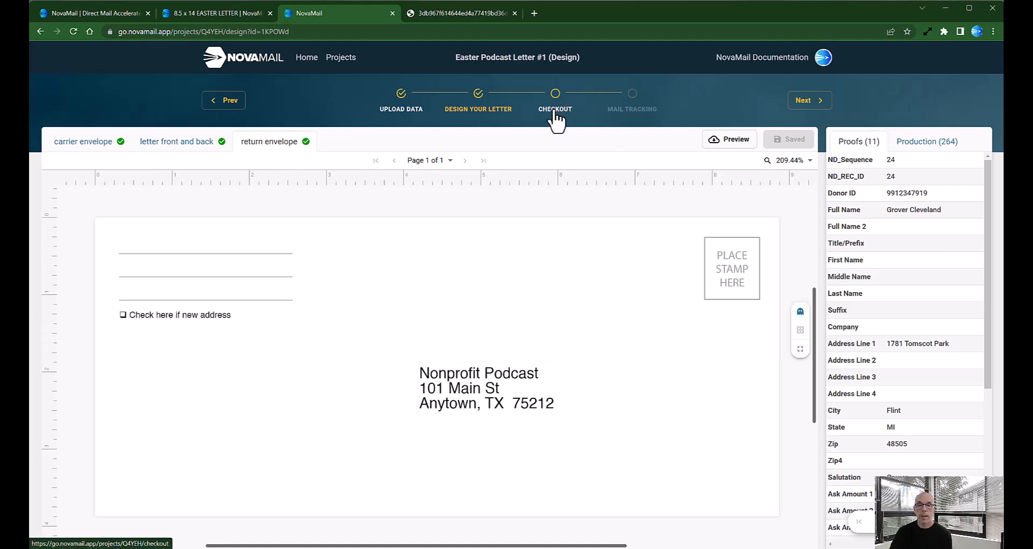
Step: Proceed to checkout and review the organization details, including general info, contact info and identification numbers
click(804, 102)
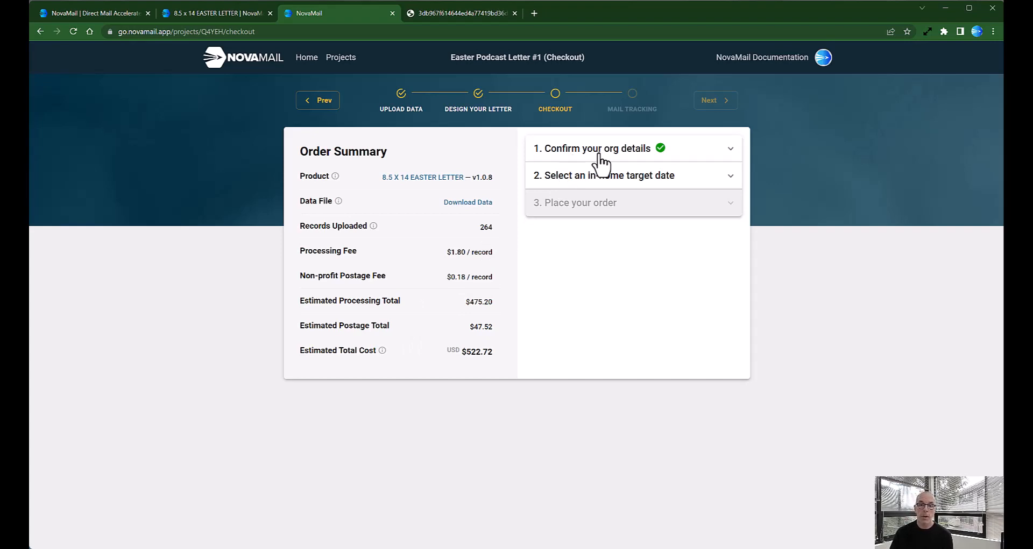
click(731, 153)
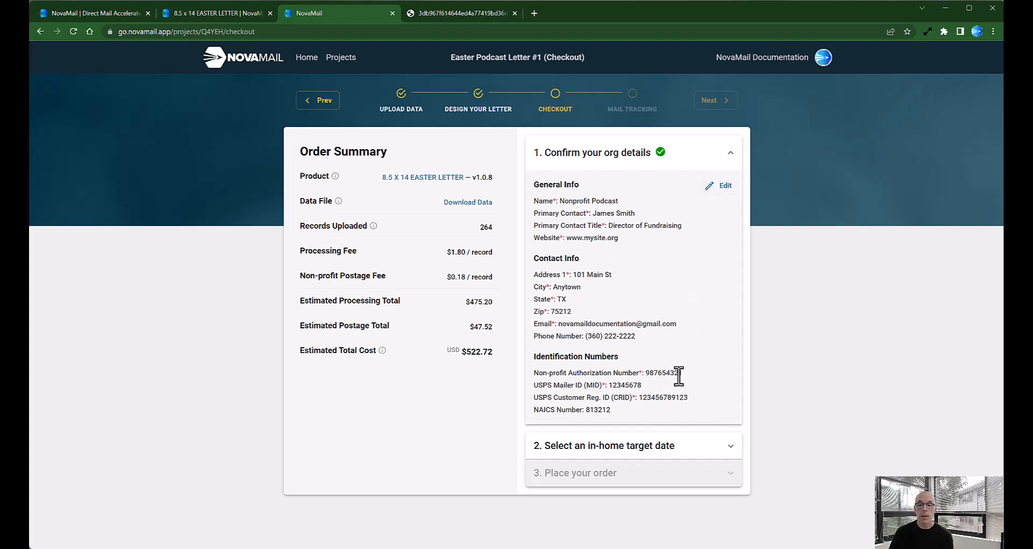
click(730, 153)
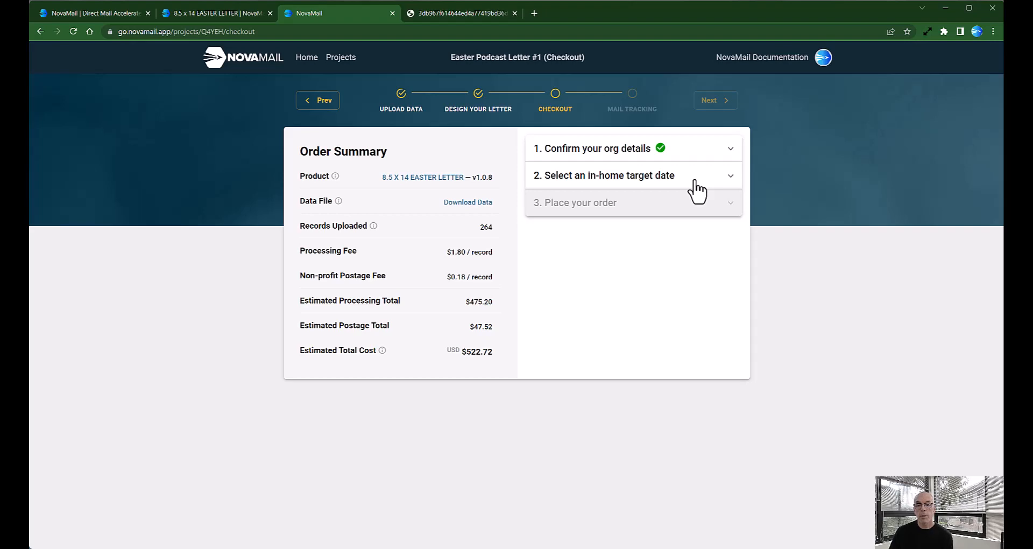
Step: Set the in-home target date to Monday, April 3, 2023
click(726, 186)
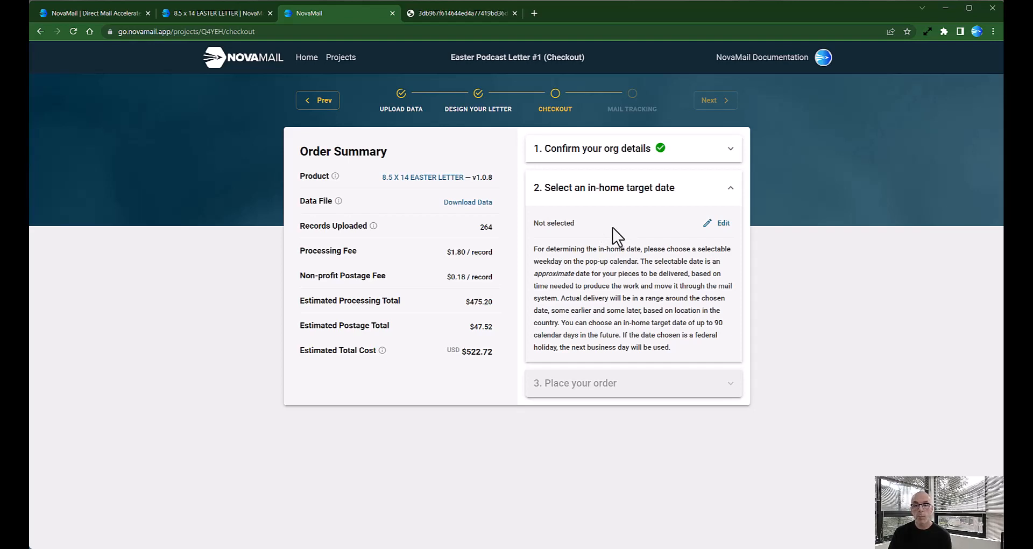
click(722, 223)
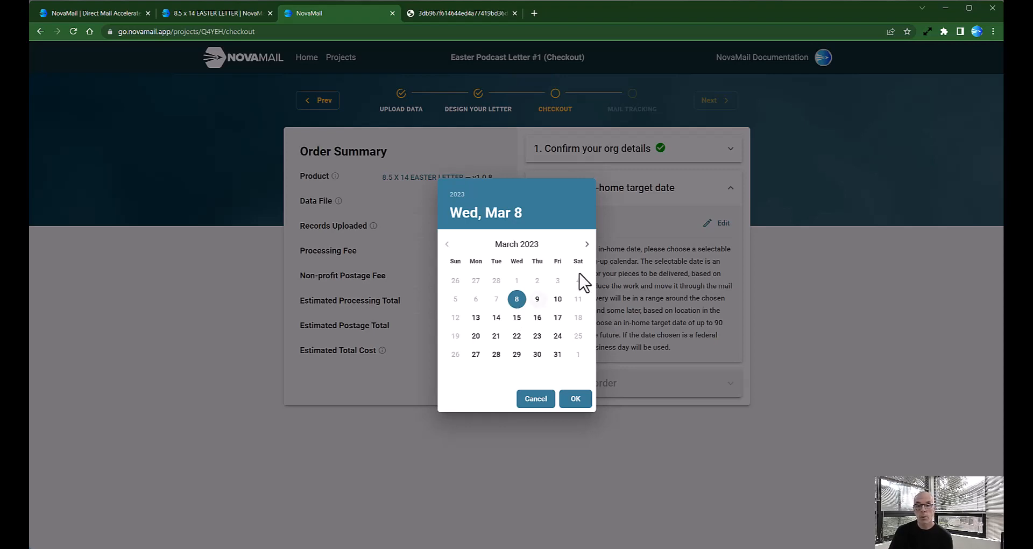
click(587, 245)
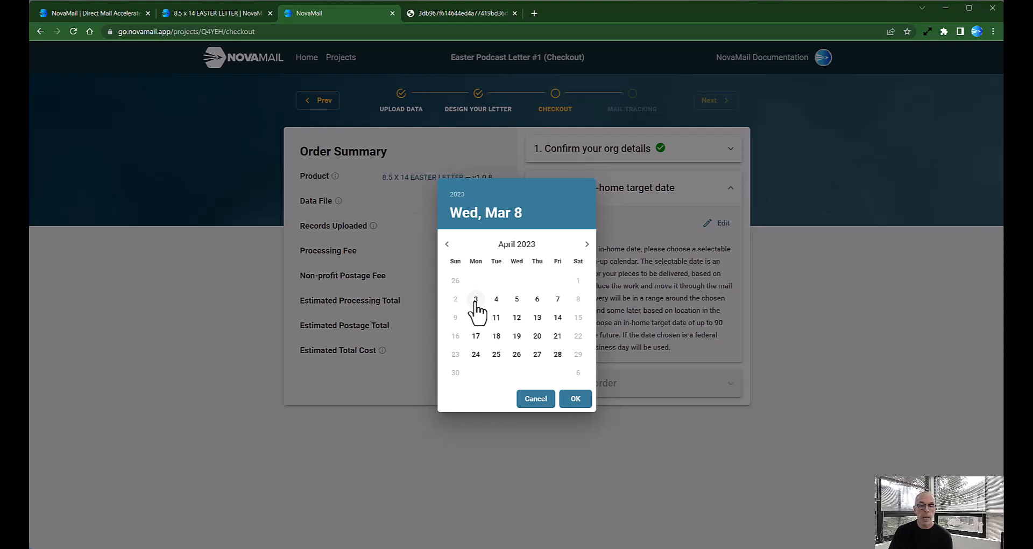
click(476, 299)
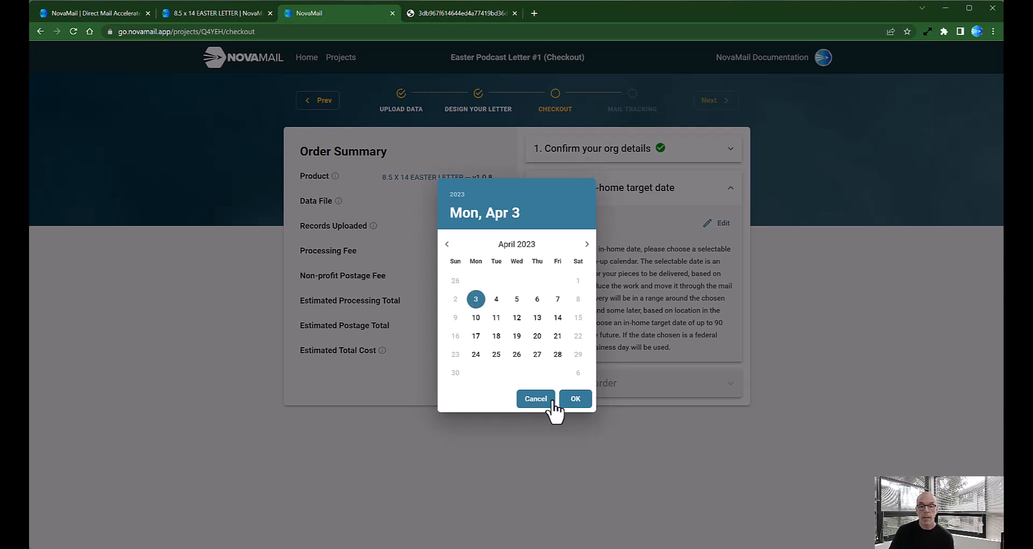
click(574, 401)
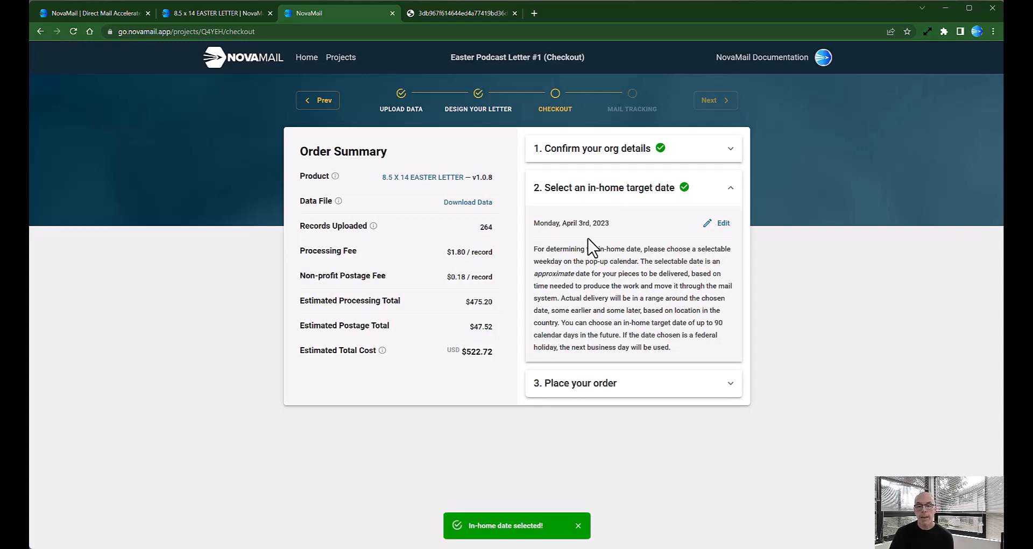
Step: Accept the terms, enter the credit card number, expiry date and security code, pay for the order and decline saving the card
click(599, 392)
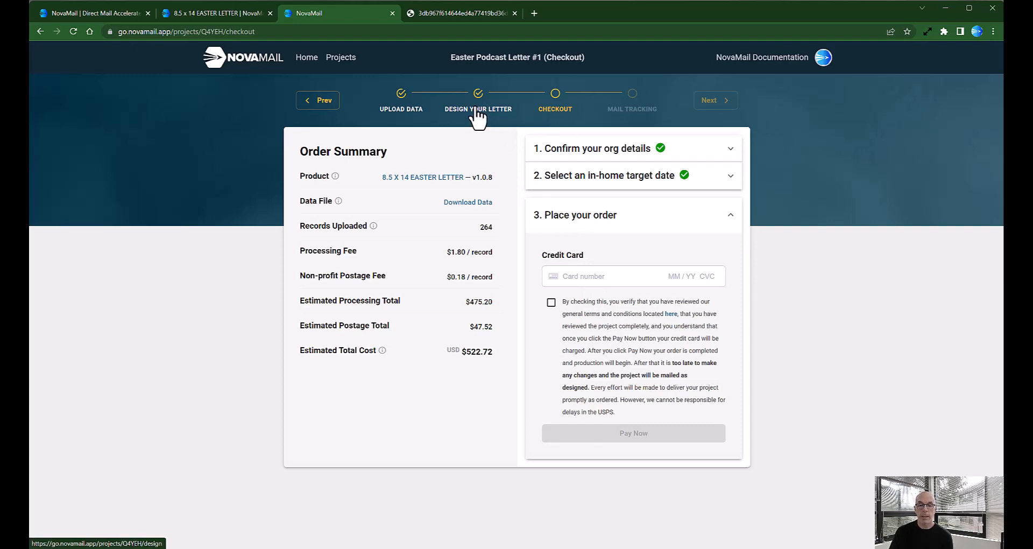
click(551, 304)
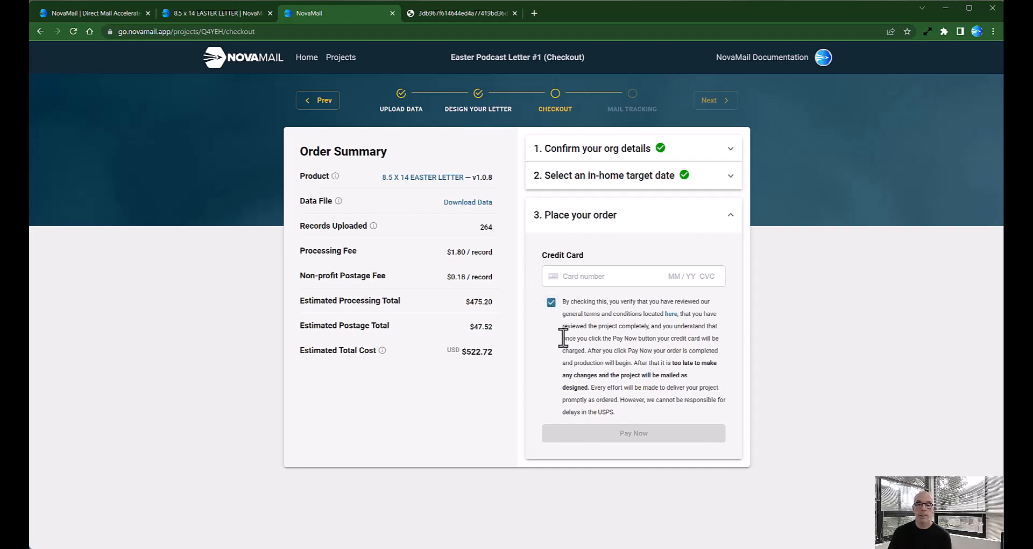
click(576, 280)
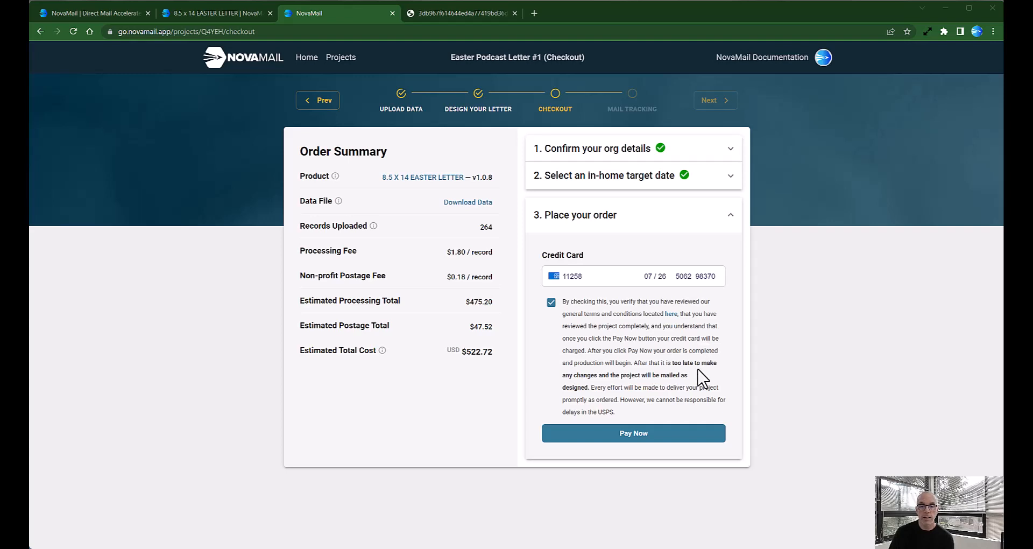
click(633, 438)
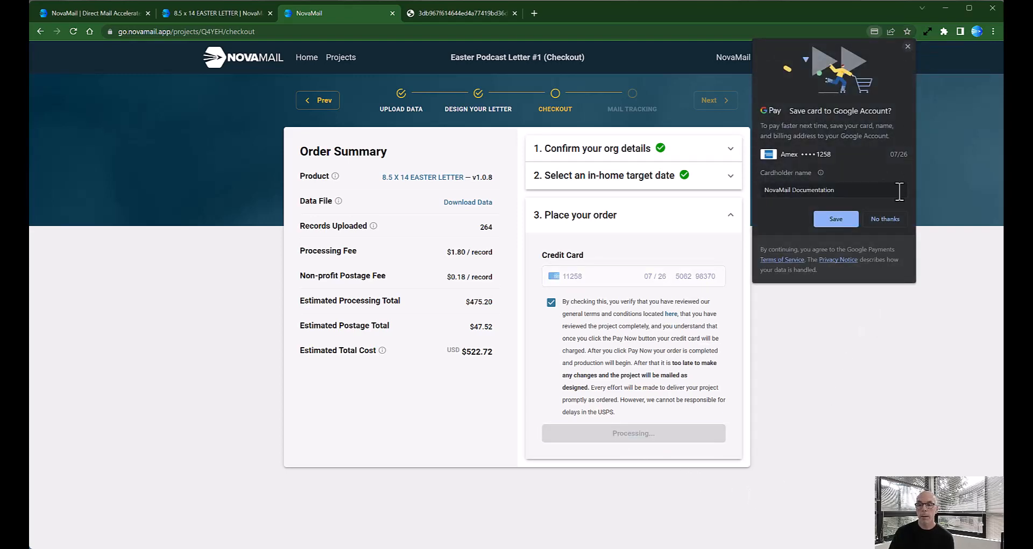
click(882, 221)
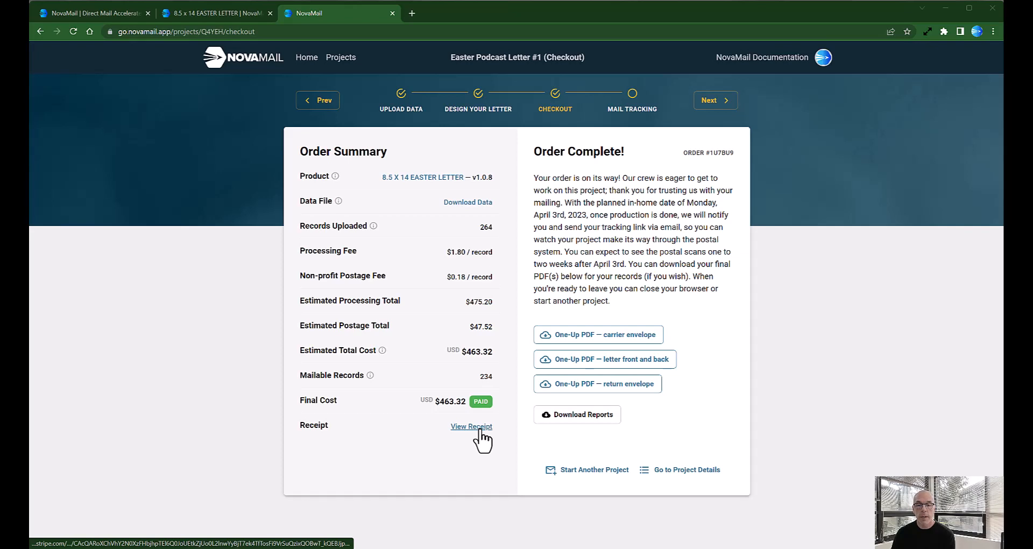
Step: Review the one-up production PDF of the carrier envelope, skimming through its pages, and close it
click(618, 338)
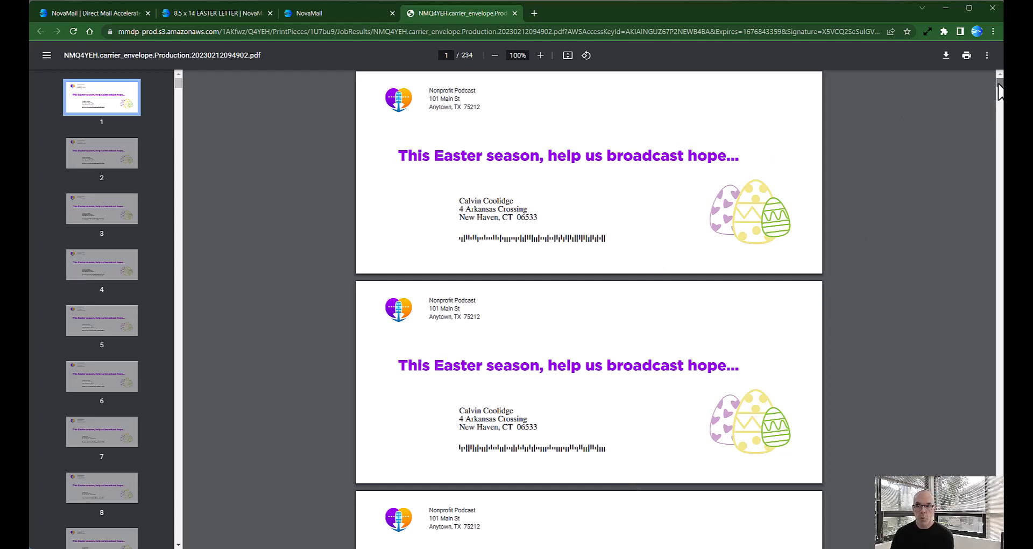
drag(998, 91, 948, 423)
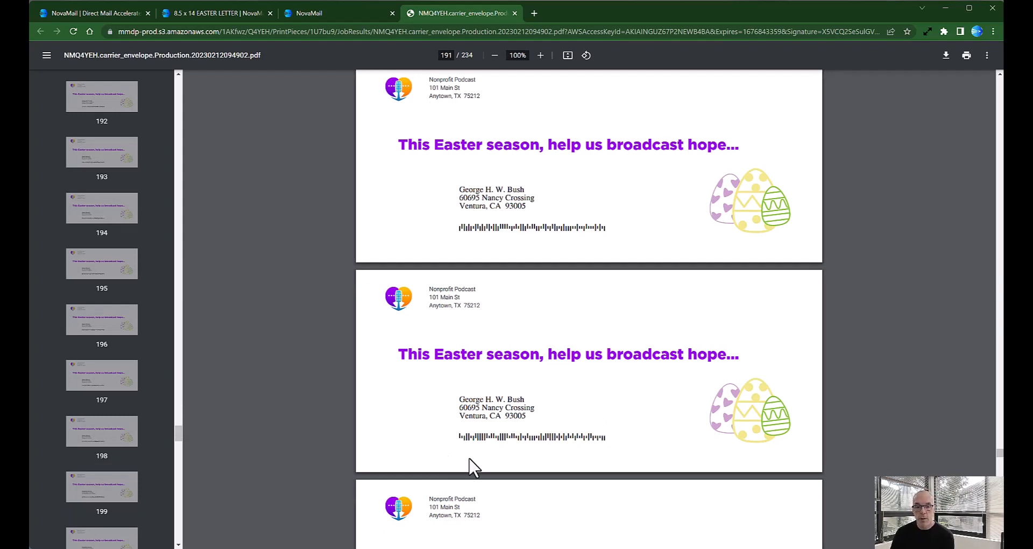
click(514, 13)
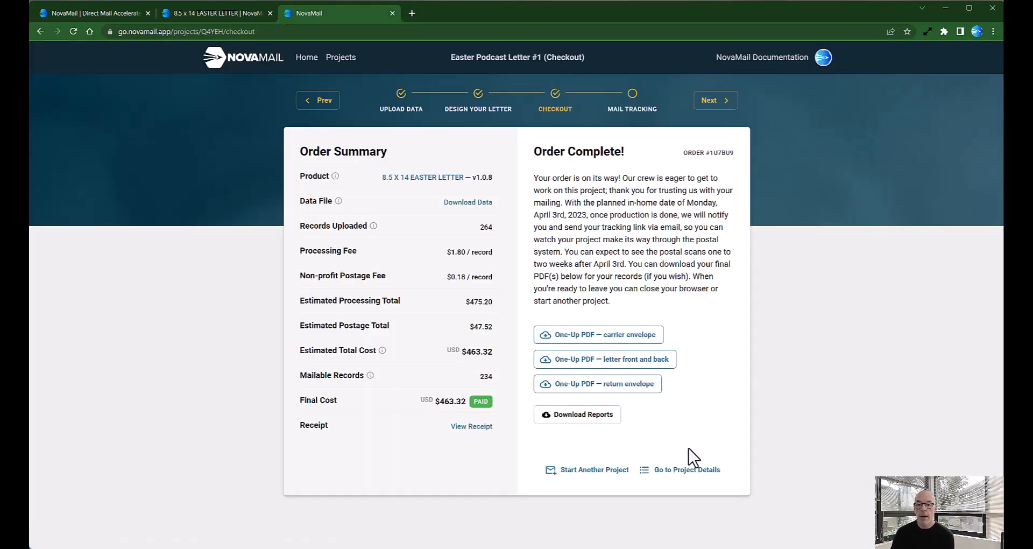
Step: Review the one-up production PDF of the letter front and back, then return to the completed order
click(653, 369)
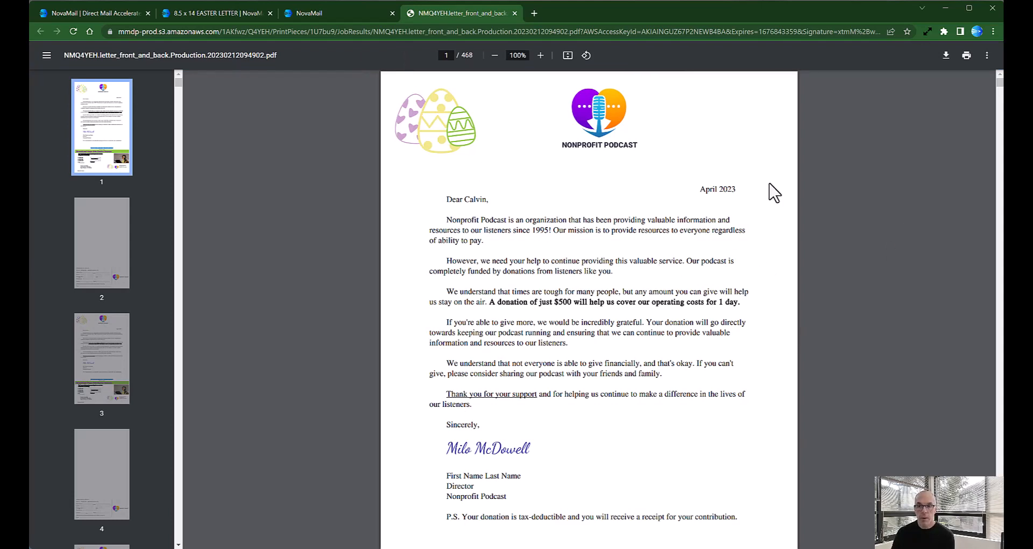
drag(1000, 88, 980, 354)
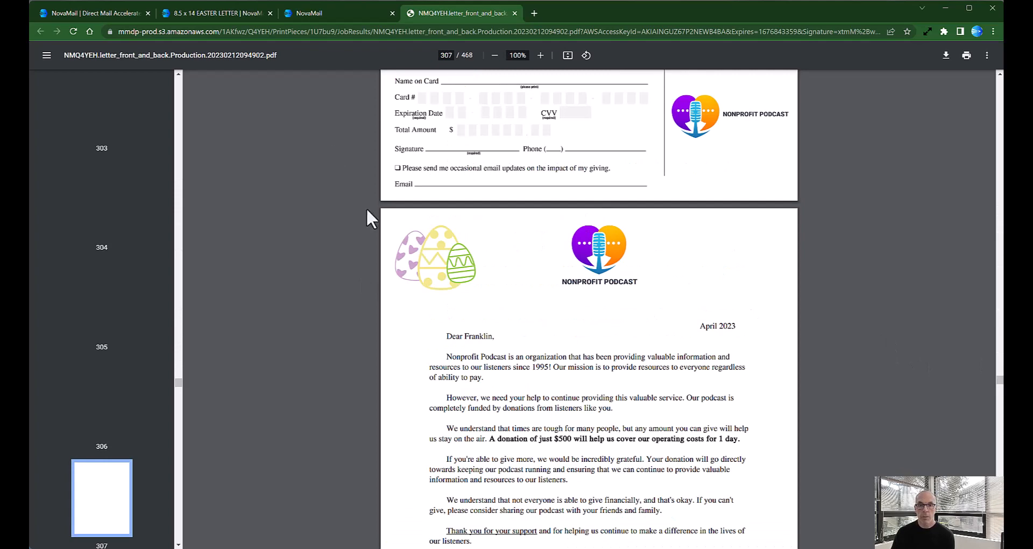
click(360, 12)
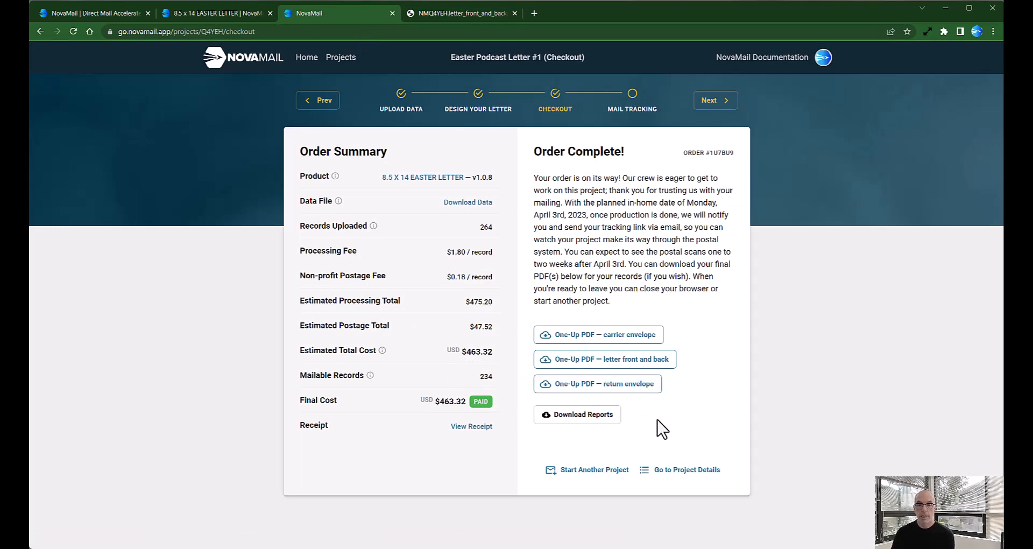
Step: Check which reports can be downloaded without generating any, and view the payment receipt before returning to the order
click(593, 421)
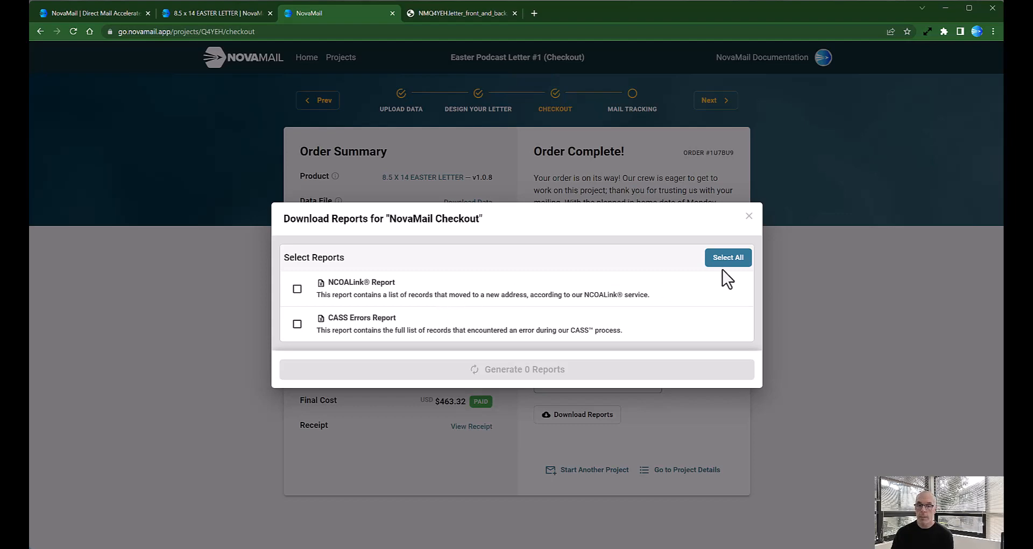
click(749, 215)
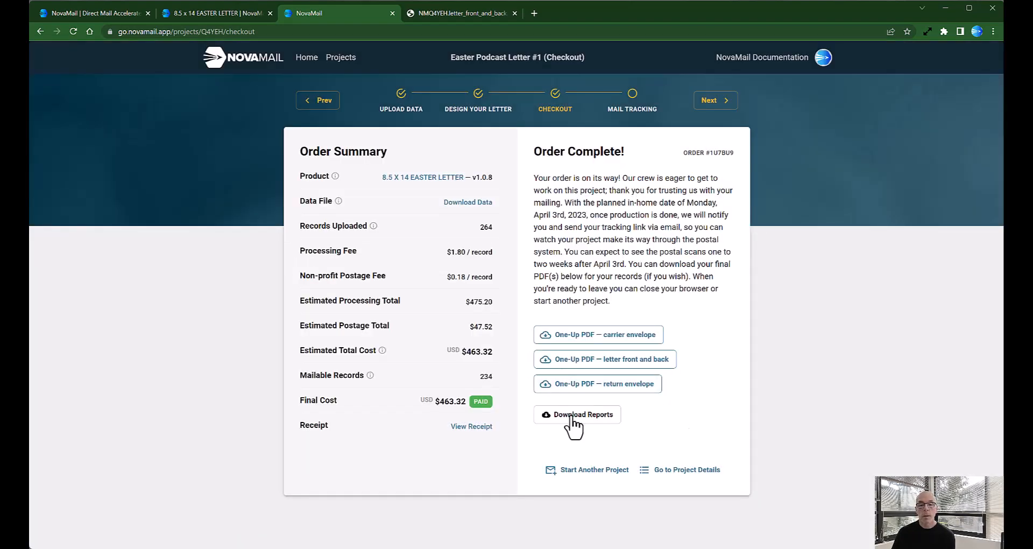
click(470, 427)
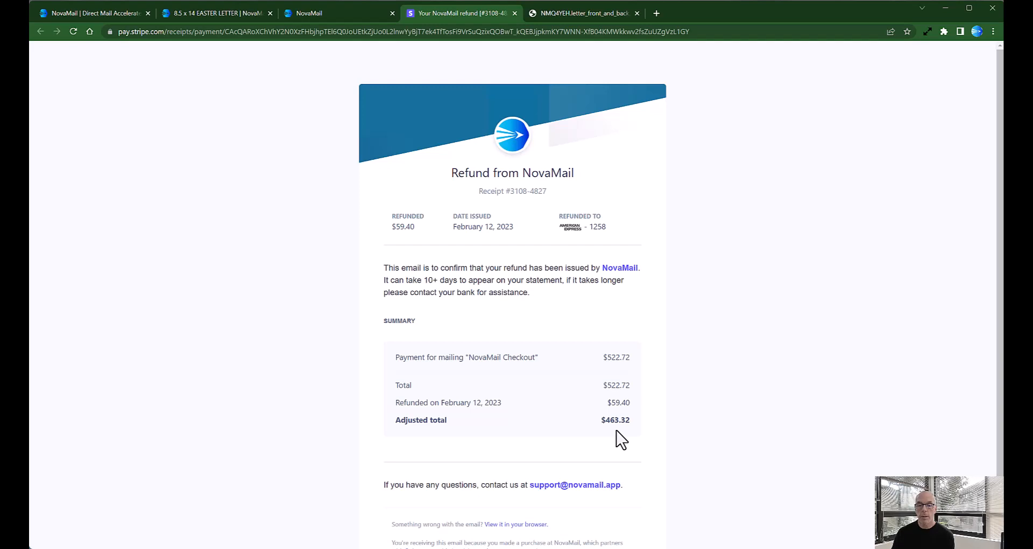
click(356, 6)
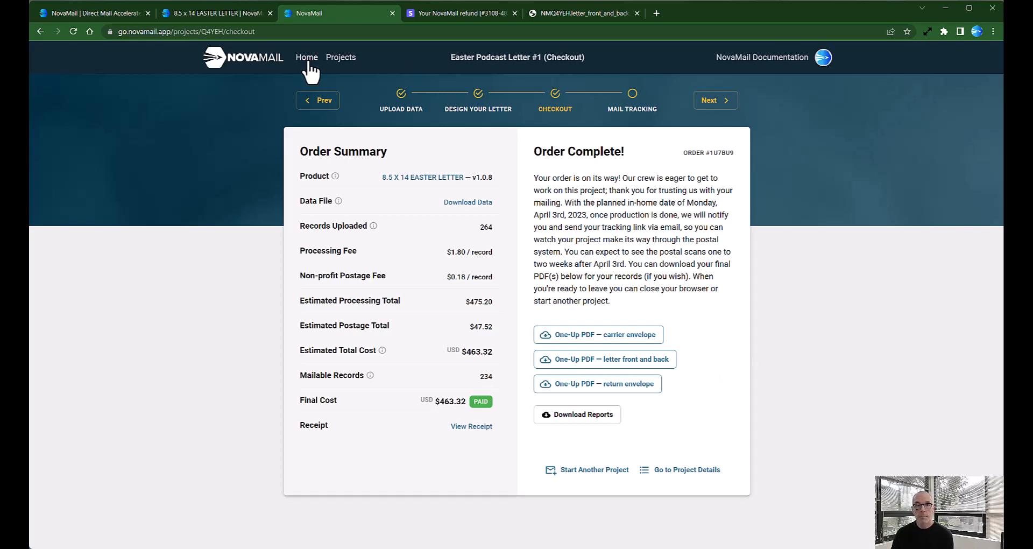
Step: Open Easter Podcast Letter #1 from the project list and review its status, order summary and production files
click(341, 62)
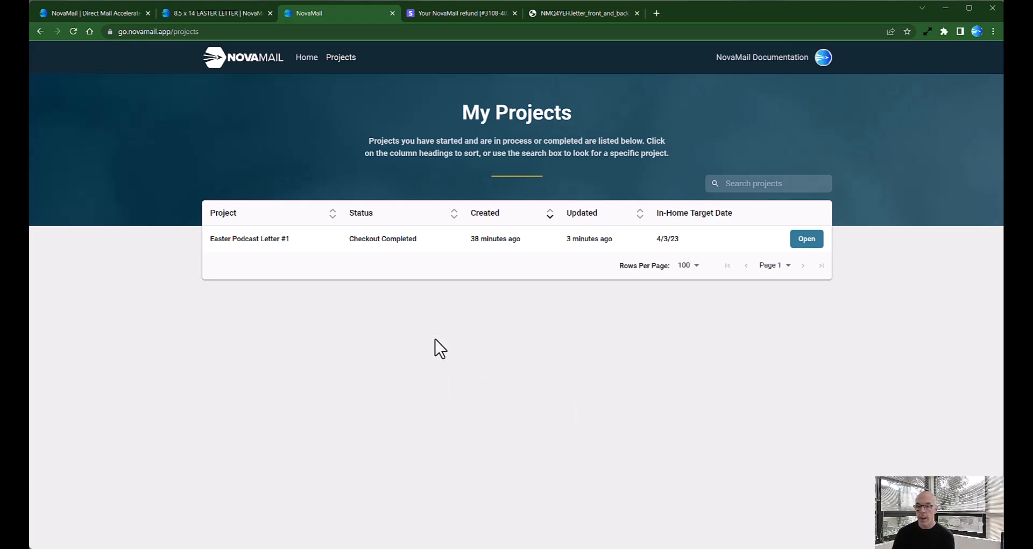
click(813, 240)
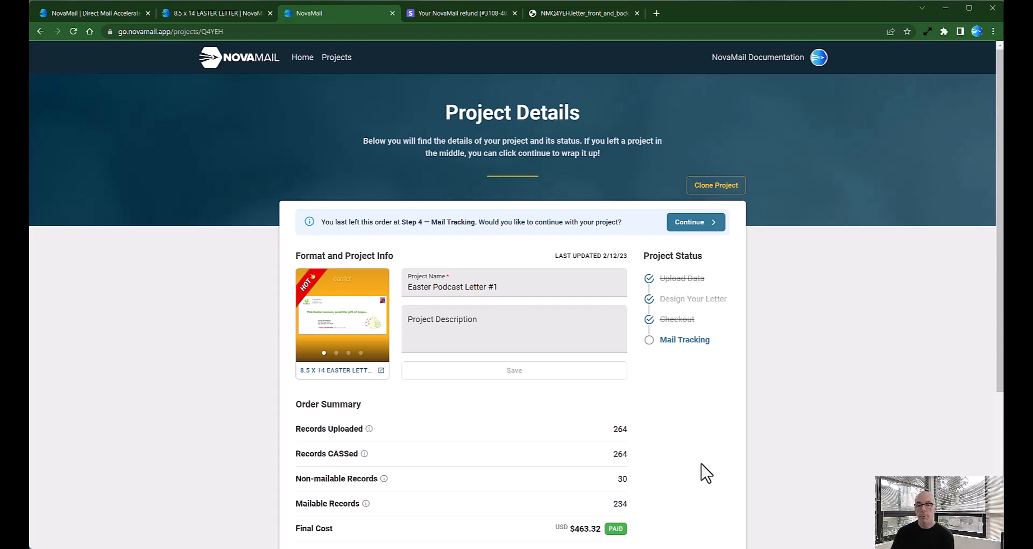
scroll(690, 452, down, 1)
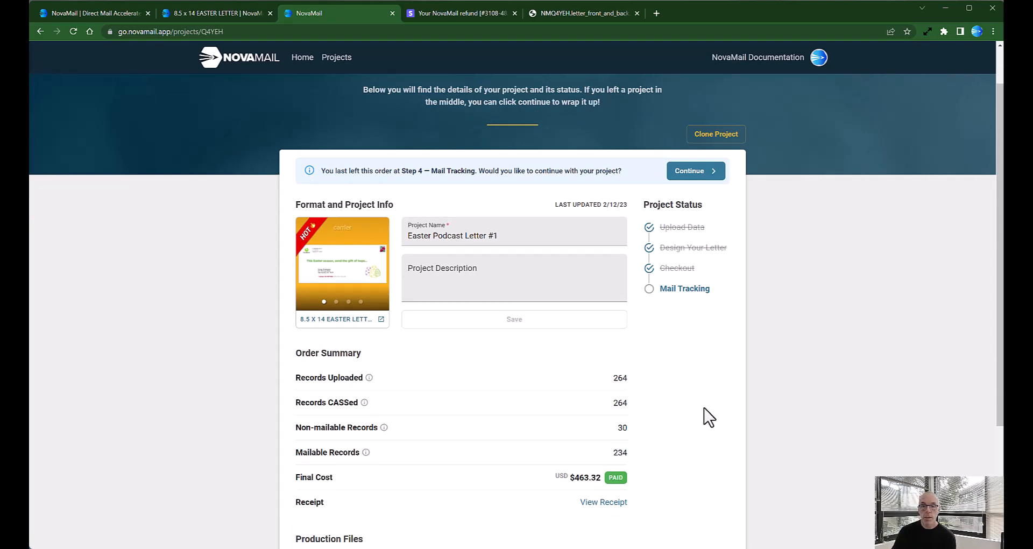
scroll(708, 425, down, 2)
scroll(709, 417, down, 1)
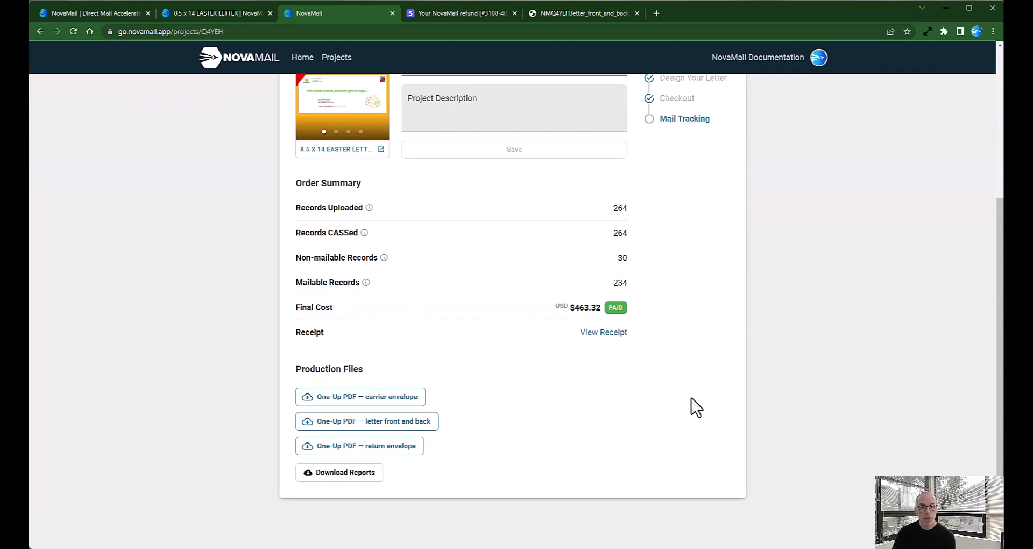
scroll(692, 403, up, 2)
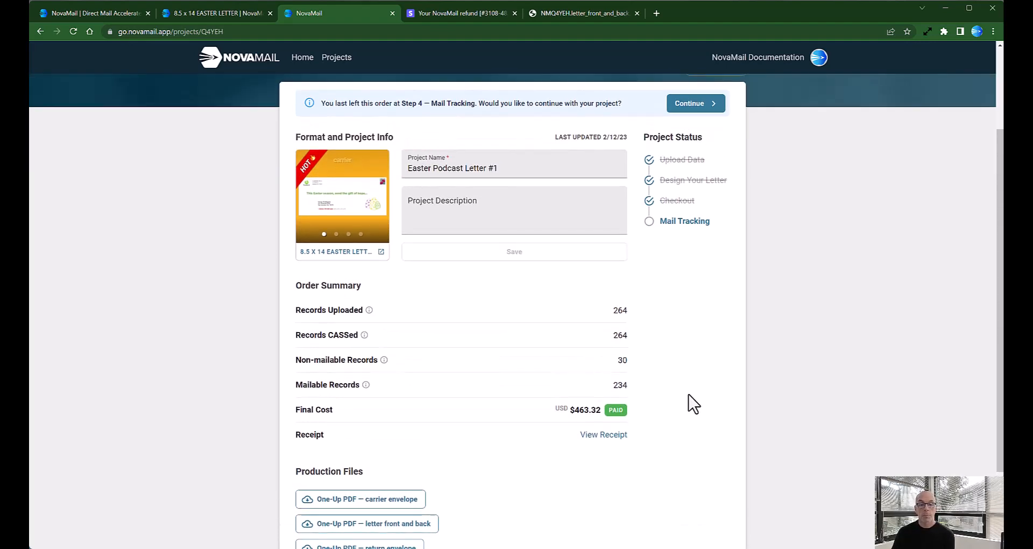